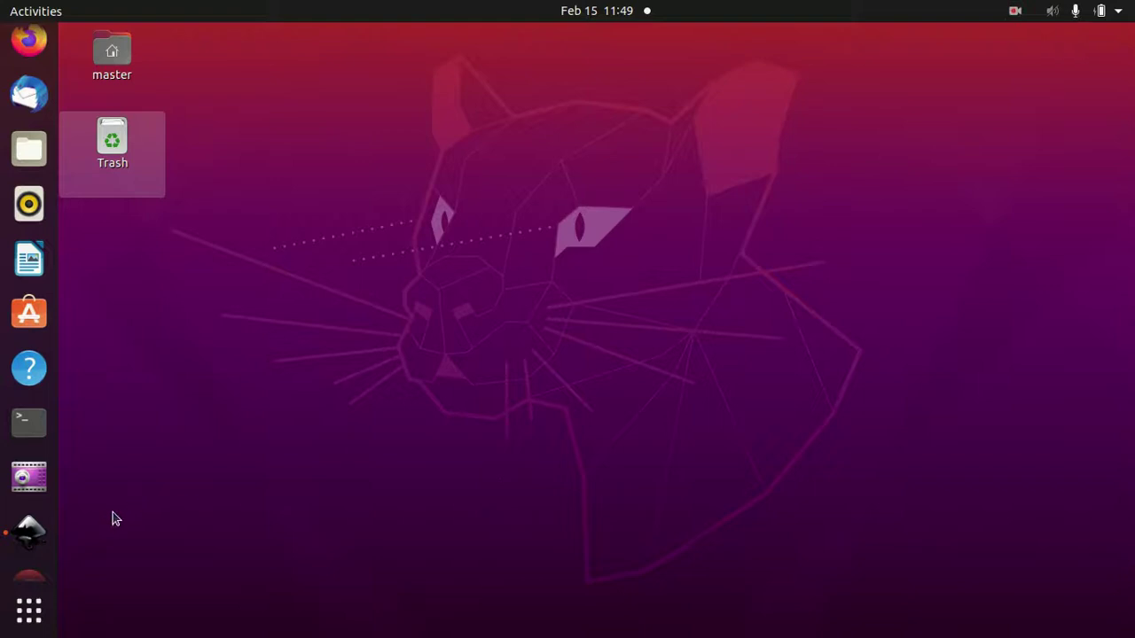
- Bring the night-journey drawing to the front and collapse the Fill and Stroke panel
{"action": "left_click", "coordinate": [34, 536]}
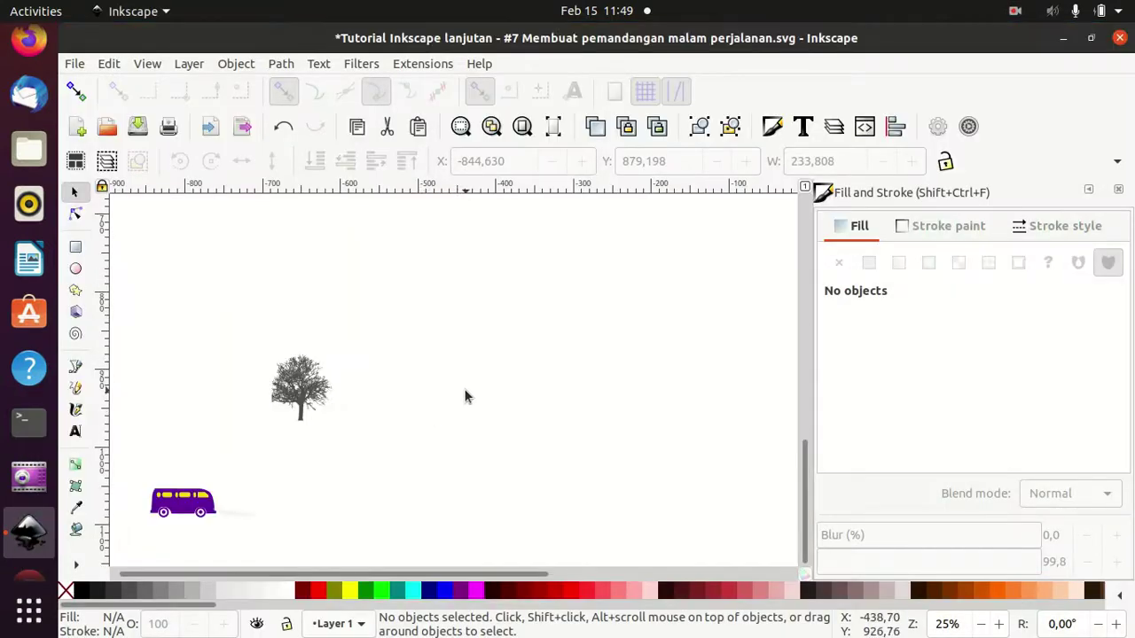
{"action": "left_click", "coordinate": [1087, 191]}
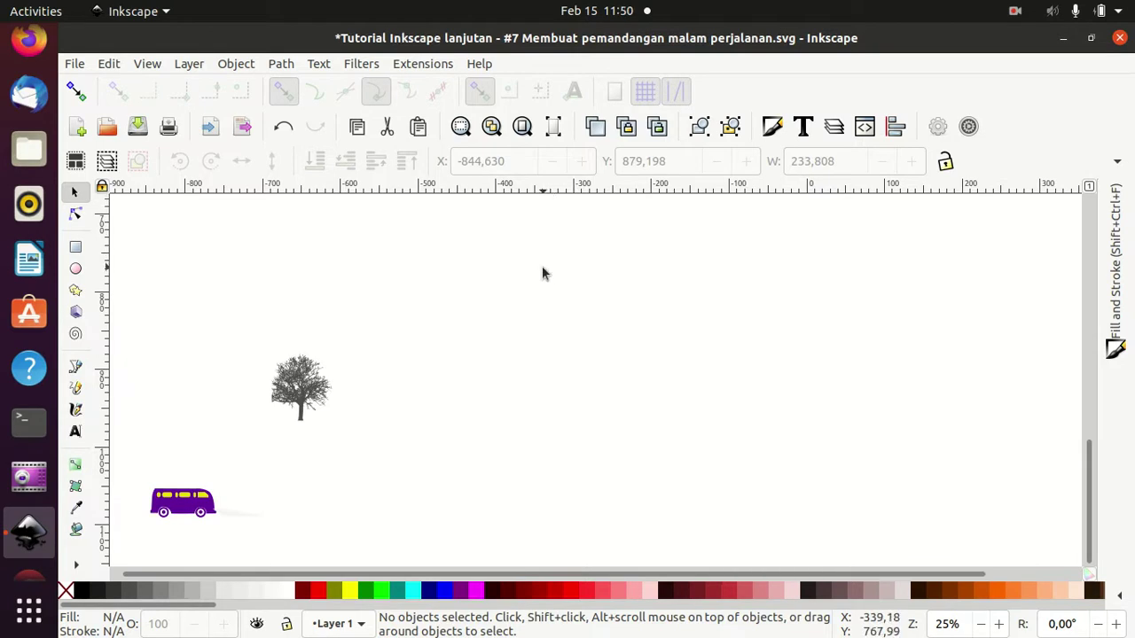
- Draw a rectangle right of the tree and size it to 1280 × 720
{"action": "left_click", "coordinate": [76, 247]}
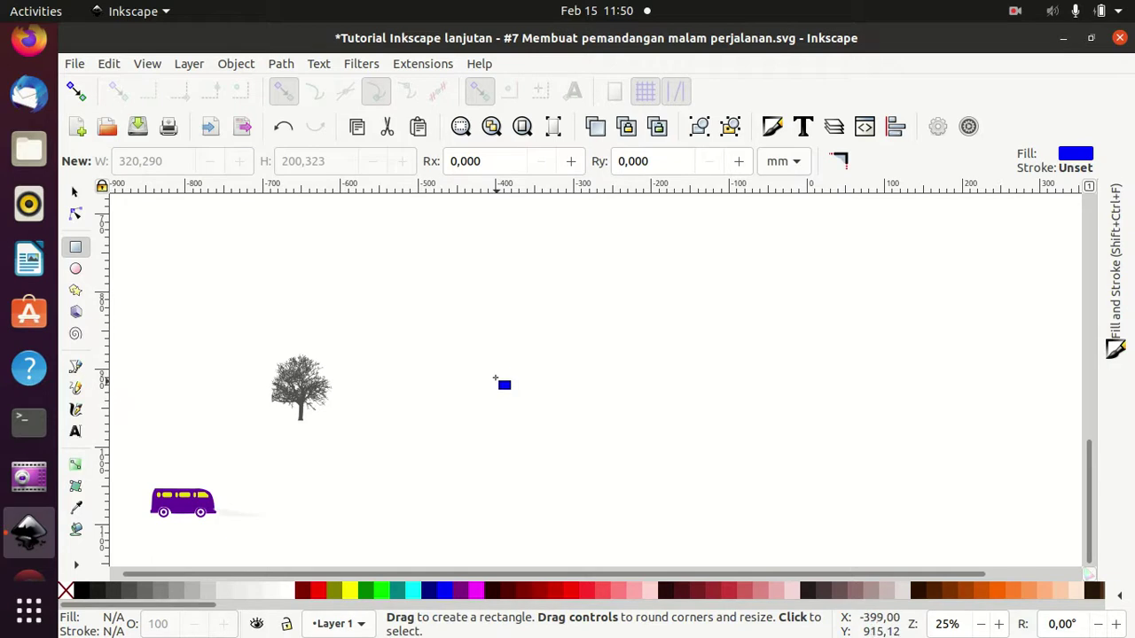
{"action": "left_click_drag", "start_coordinate": [494, 365], "coordinate": [915, 549]}
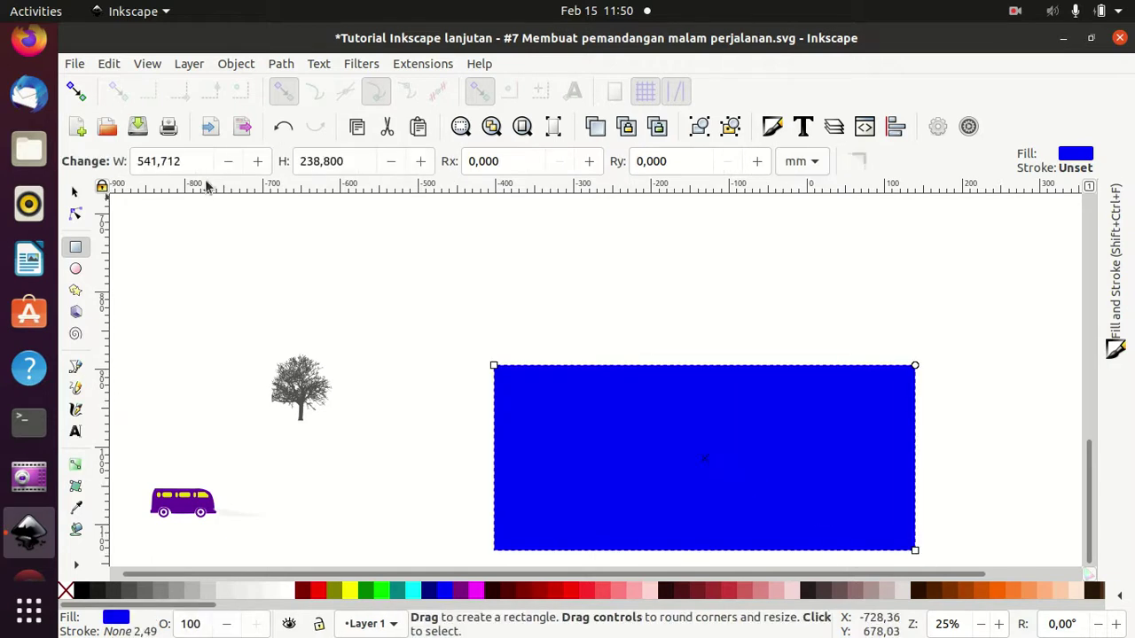
{"action": "double_click", "coordinate": [197, 160]}
{"action": "type", "text": "1280"}
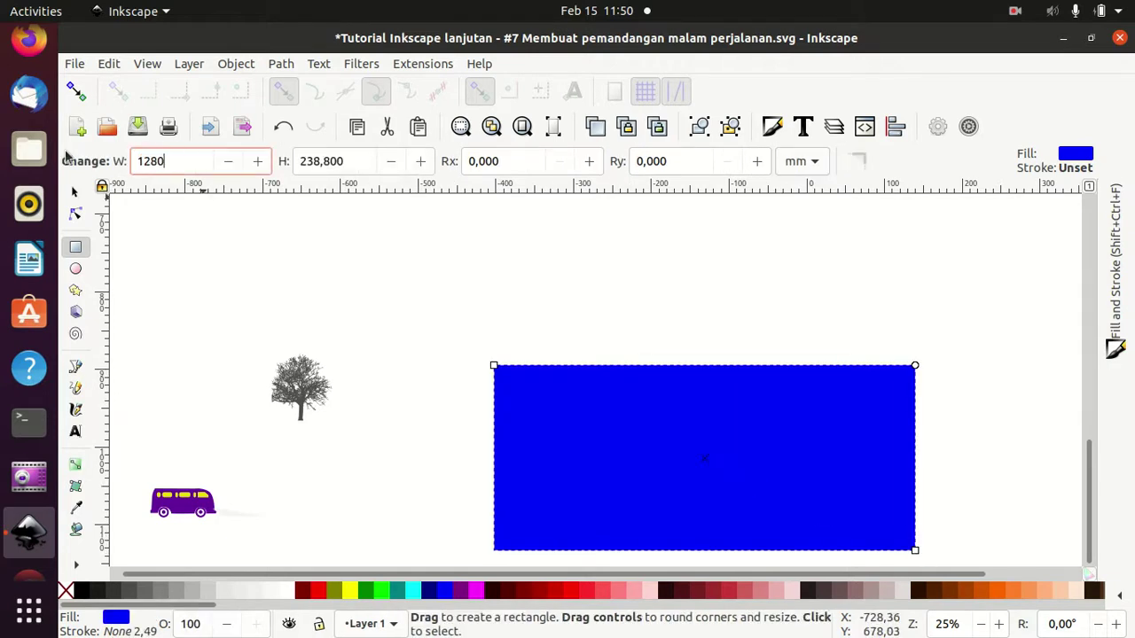
{"action": "key", "text": "Tab"}
{"action": "type", "text": "7"}
{"action": "key", "text": "Return"}
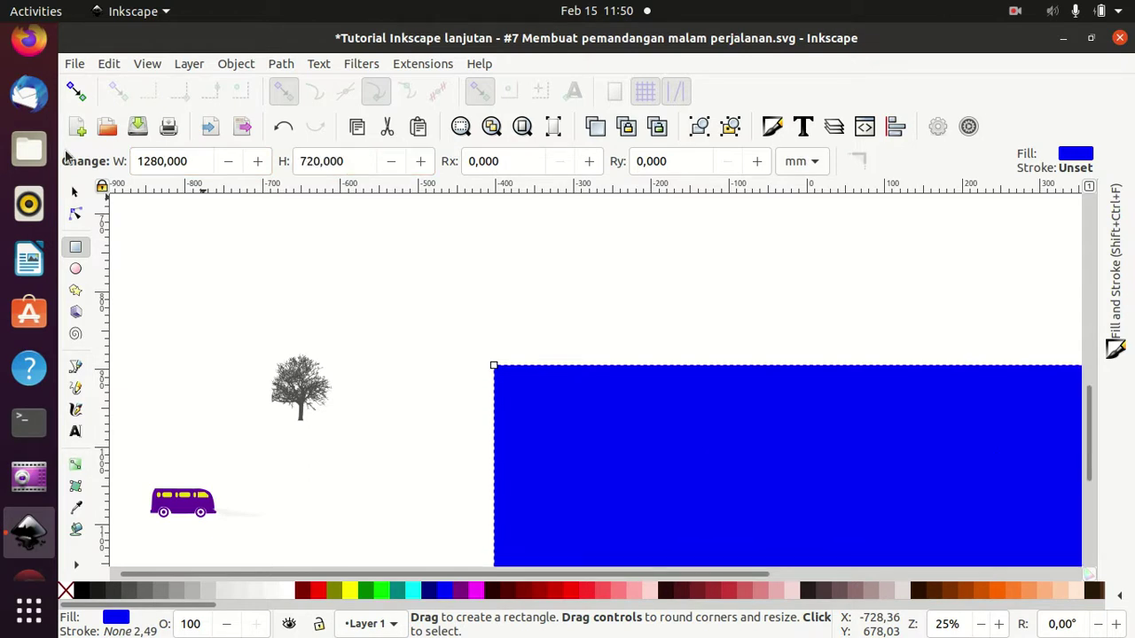
- Zoom out to bring the tree and van into view, then select all the van's parts
{"action": "scroll", "coordinate": [627, 378], "scroll_direction": "down", "scroll_amount": 3}
{"action": "scroll", "coordinate": [709, 380], "scroll_direction": "down", "scroll_amount": 3}
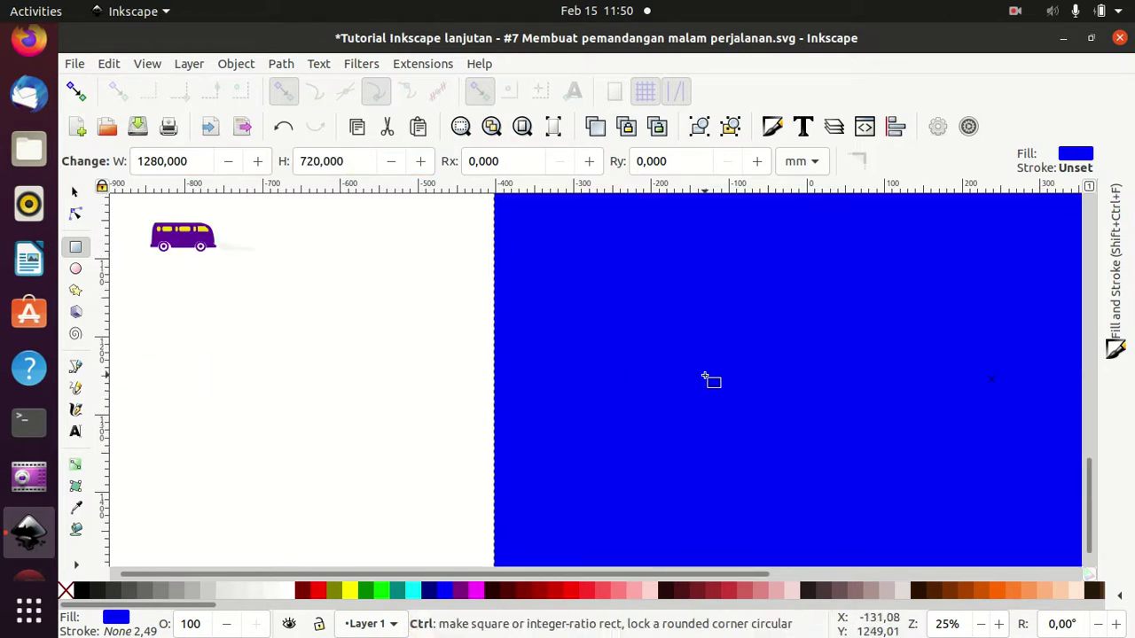
{"action": "scroll", "coordinate": [709, 380], "scroll_direction": "down", "scroll_amount": 1}
{"action": "scroll", "coordinate": [709, 379], "scroll_direction": "down", "scroll_amount": 1}
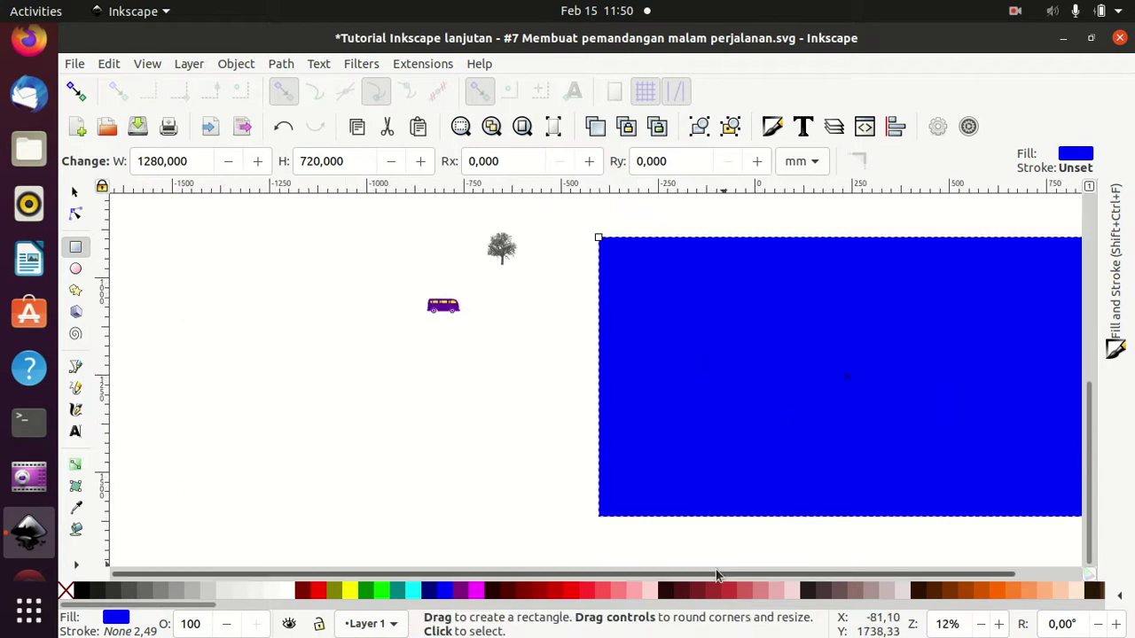
{"action": "left_click_drag", "start_coordinate": [715, 572], "coordinate": [790, 575]}
{"action": "scroll", "coordinate": [472, 360], "scroll_direction": "up", "scroll_amount": 3}
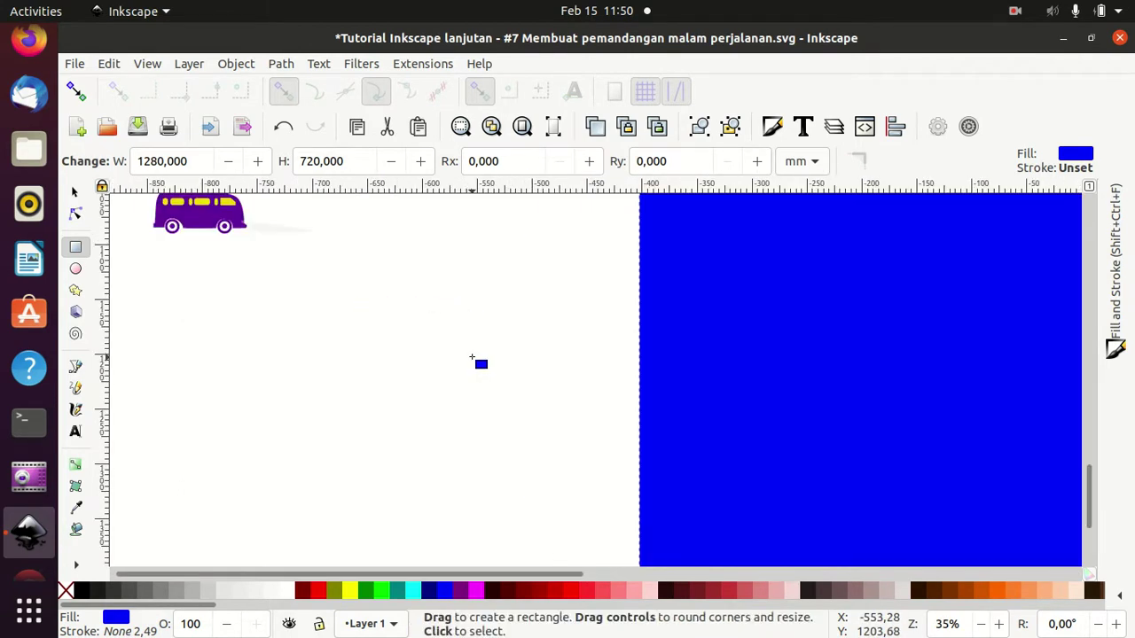
{"action": "left_click_drag", "start_coordinate": [465, 322], "coordinate": [572, 524]}
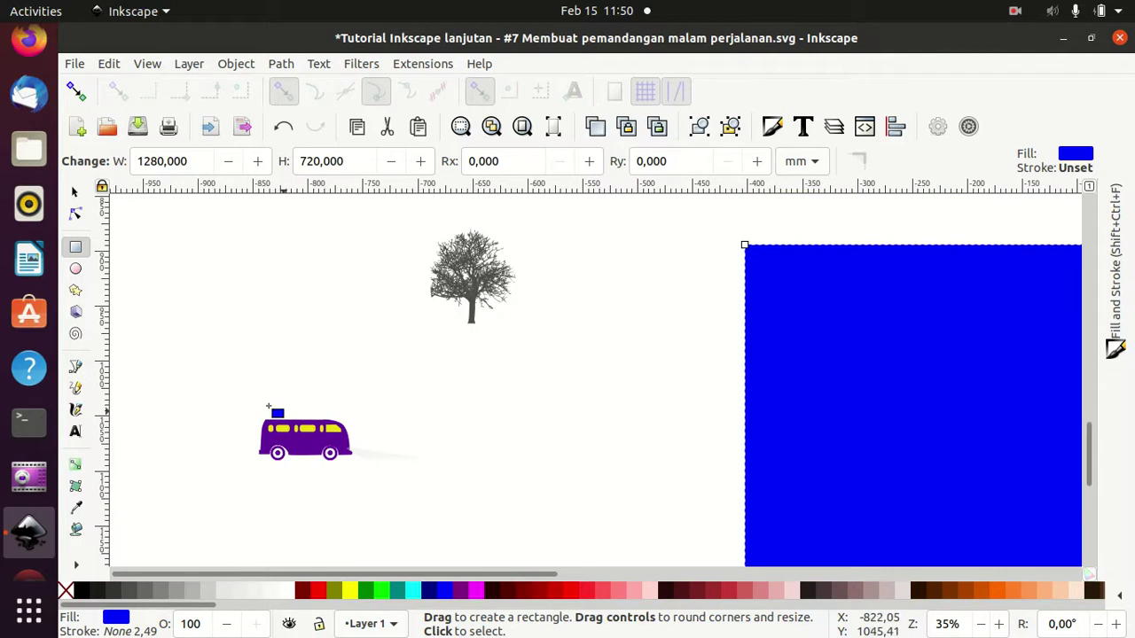
{"action": "left_click", "coordinate": [75, 192]}
{"action": "left_click_drag", "start_coordinate": [229, 373], "coordinate": [454, 535]}
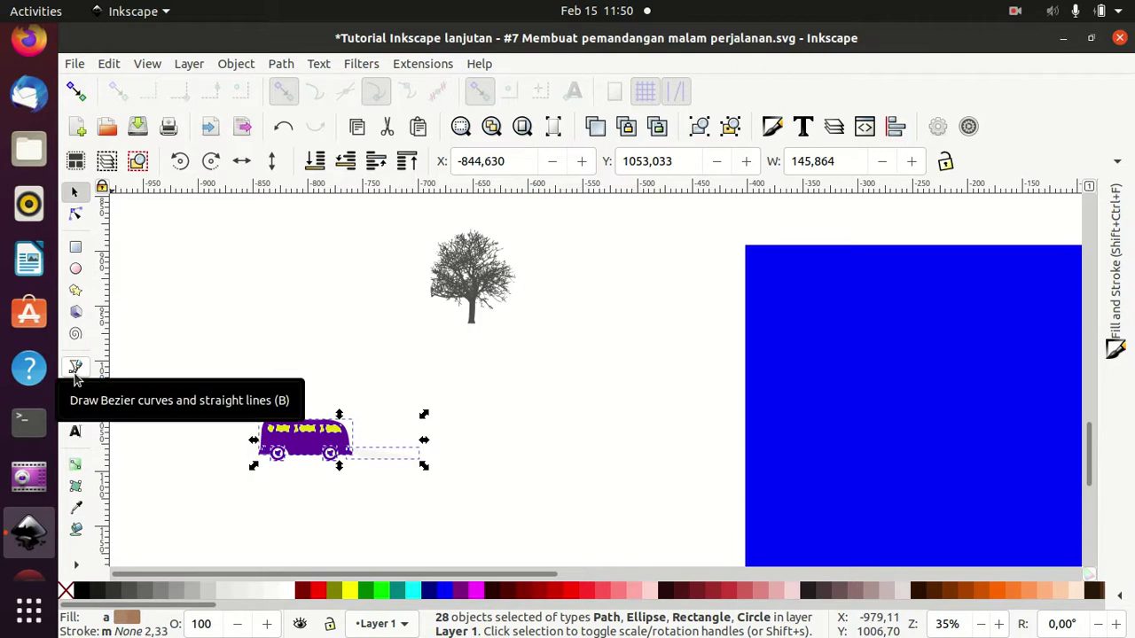
- Select the tree and open, then close, the Render > Random Tree extension settings
{"action": "left_click", "coordinate": [489, 278]}
{"action": "left_click", "coordinate": [411, 64]}
{"action": "mouse_move", "coordinate": [431, 334]}
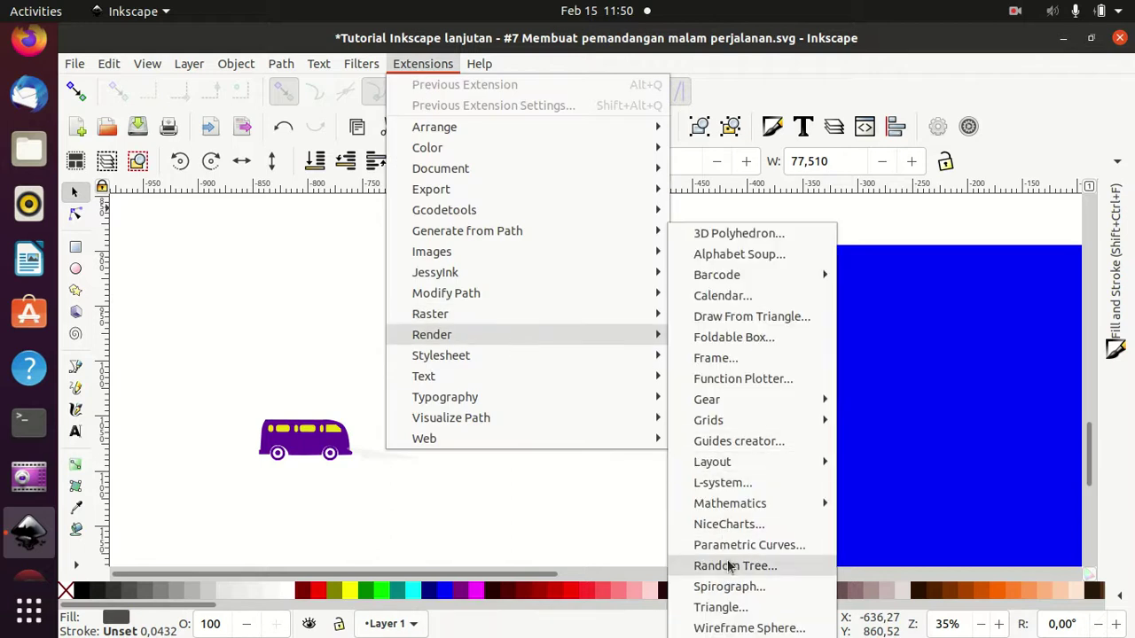
{"action": "left_click", "coordinate": [732, 566]}
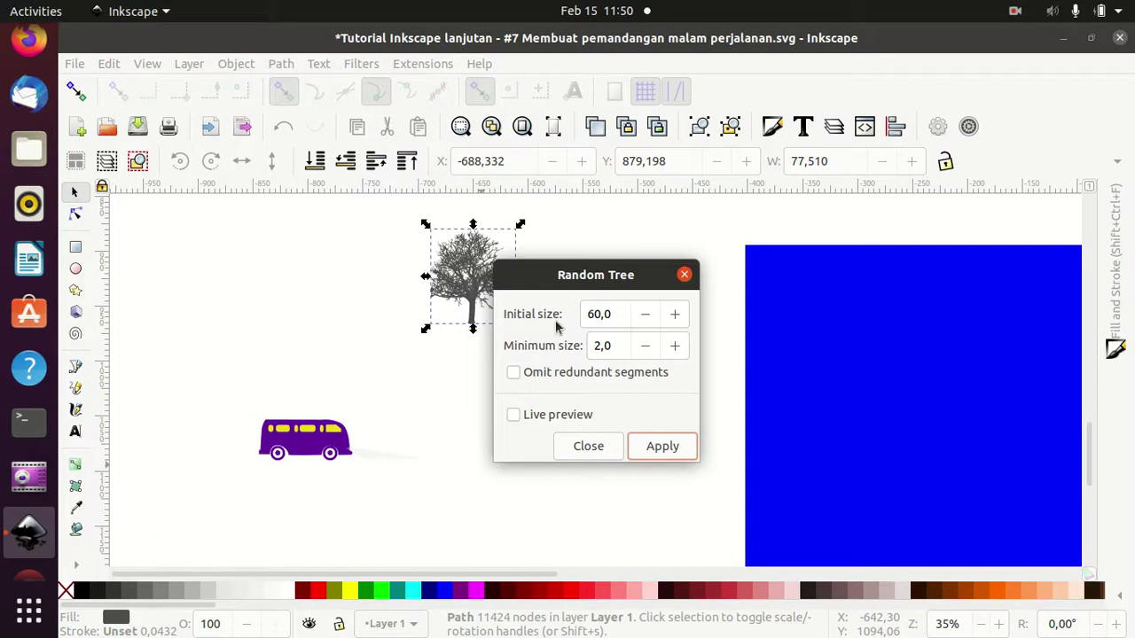
{"action": "left_click", "coordinate": [568, 446]}
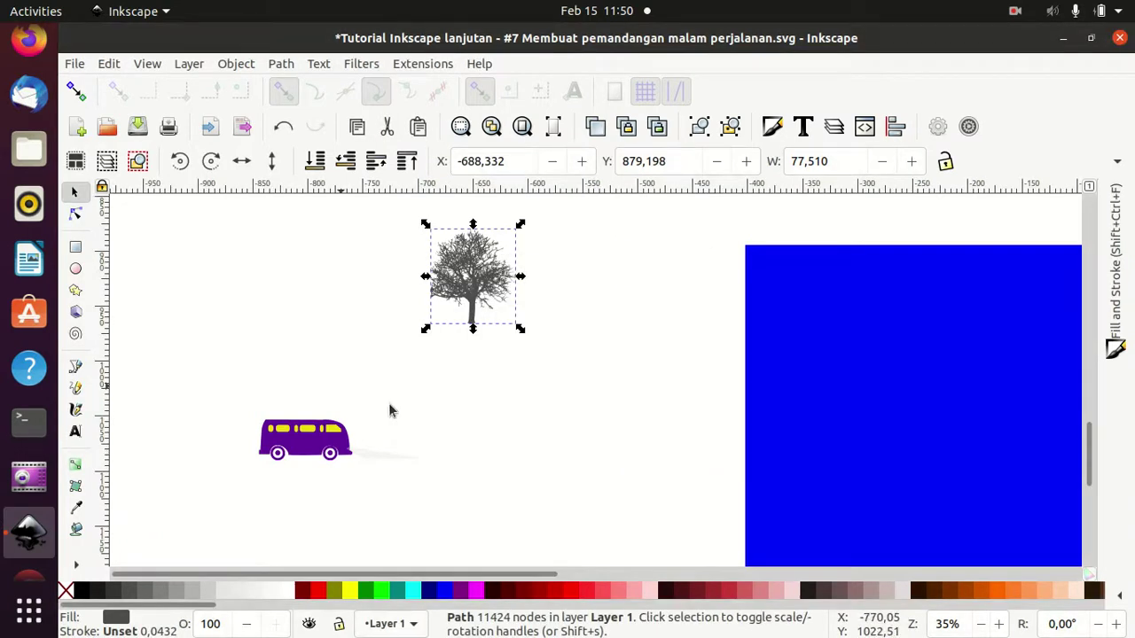
- Move the tree left and down so it stands just above the purple van
{"action": "left_click", "coordinate": [586, 388]}
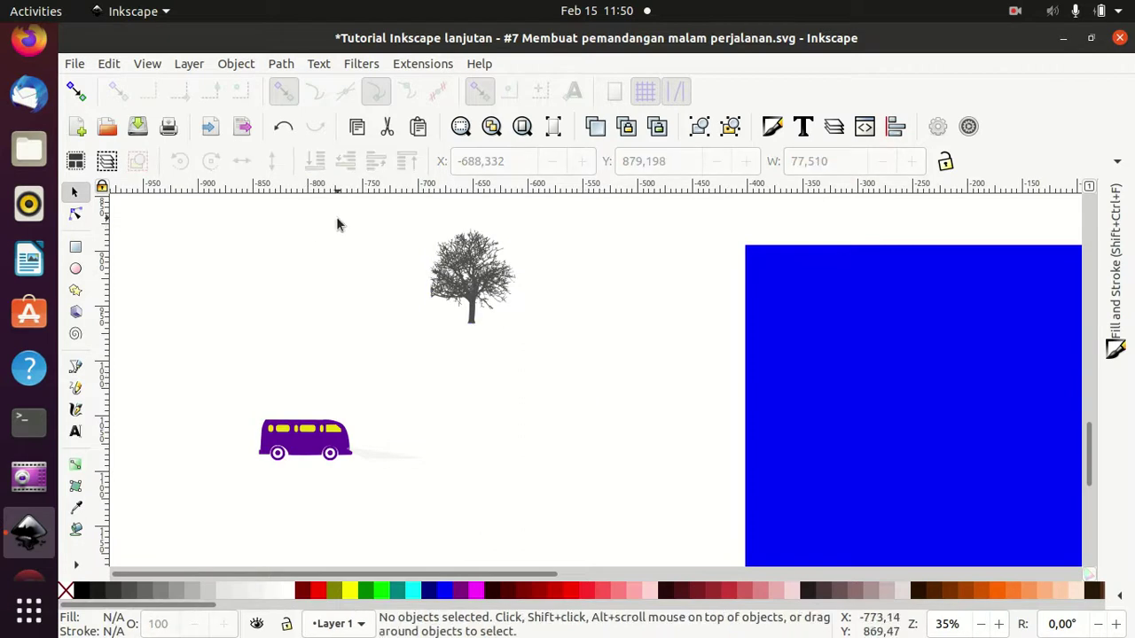
{"action": "left_click_drag", "start_coordinate": [336, 216], "coordinate": [635, 408]}
{"action": "mouse_move", "coordinate": [467, 298]}
{"action": "left_mouse_down"}
{"action": "mouse_move", "coordinate": [260, 326]}
{"action": "mouse_move", "coordinate": [286, 337]}
{"action": "left_mouse_up"}
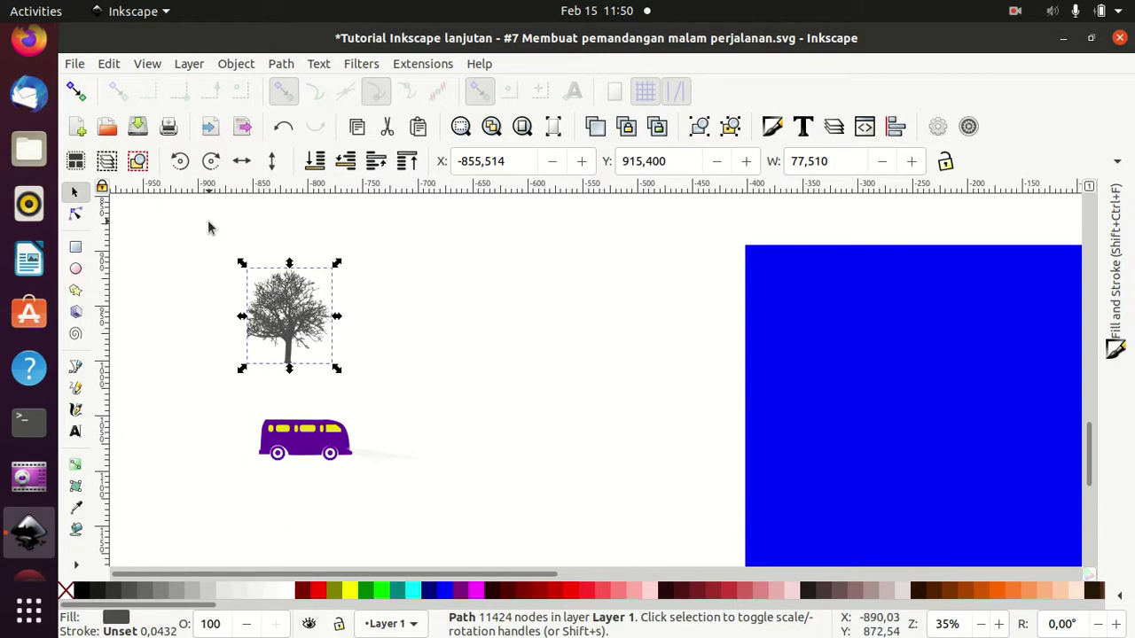
{"action": "left_click", "coordinate": [457, 336]}
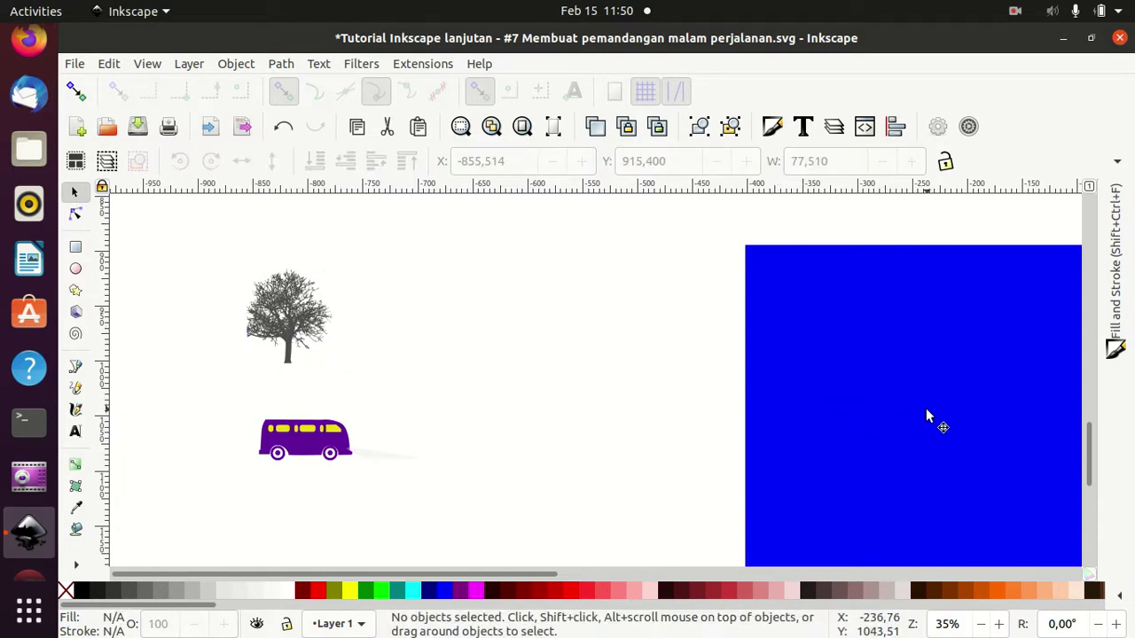
- Move the blue rectangle left and up, bringing the whole of it into view
{"action": "mouse_move", "coordinate": [940, 407]}
{"action": "left_mouse_down"}
{"action": "mouse_move", "coordinate": [689, 373]}
{"action": "mouse_move", "coordinate": [651, 388]}
{"action": "left_mouse_up"}
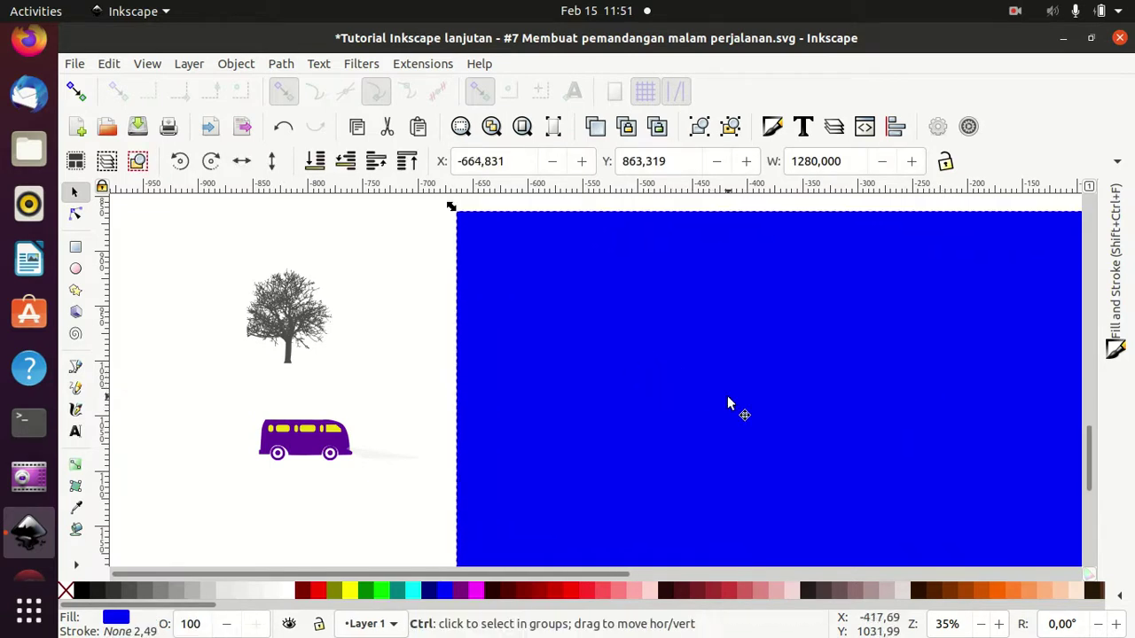
{"action": "scroll", "coordinate": [727, 399], "scroll_direction": "down", "scroll_amount": 1, "text": "ctrl"}
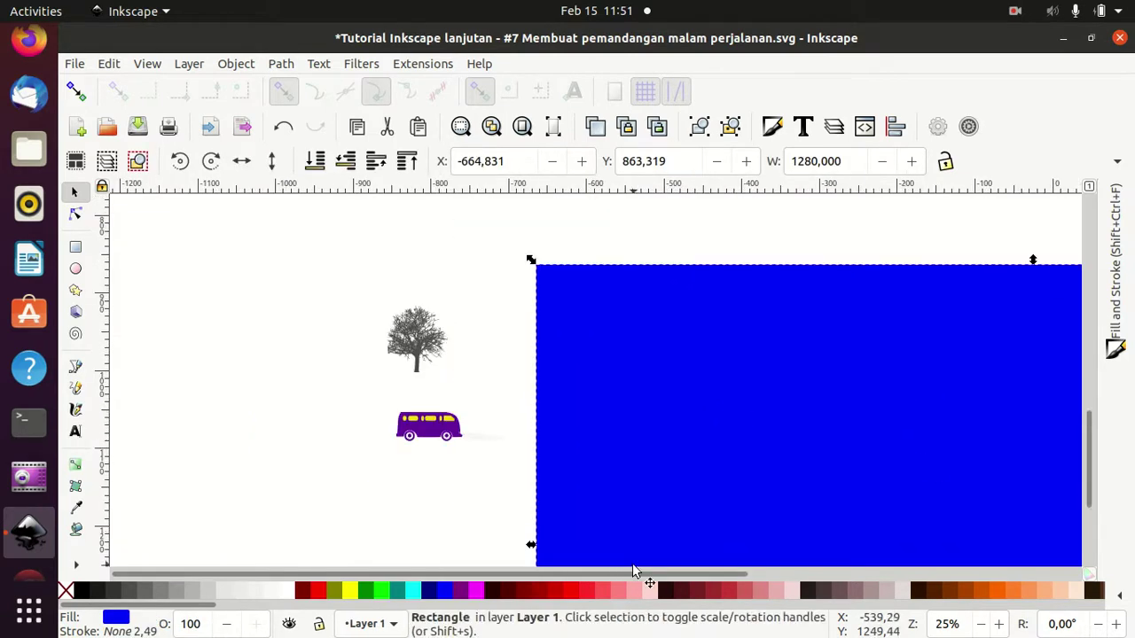
{"action": "left_click_drag", "start_coordinate": [634, 575], "coordinate": [830, 583]}
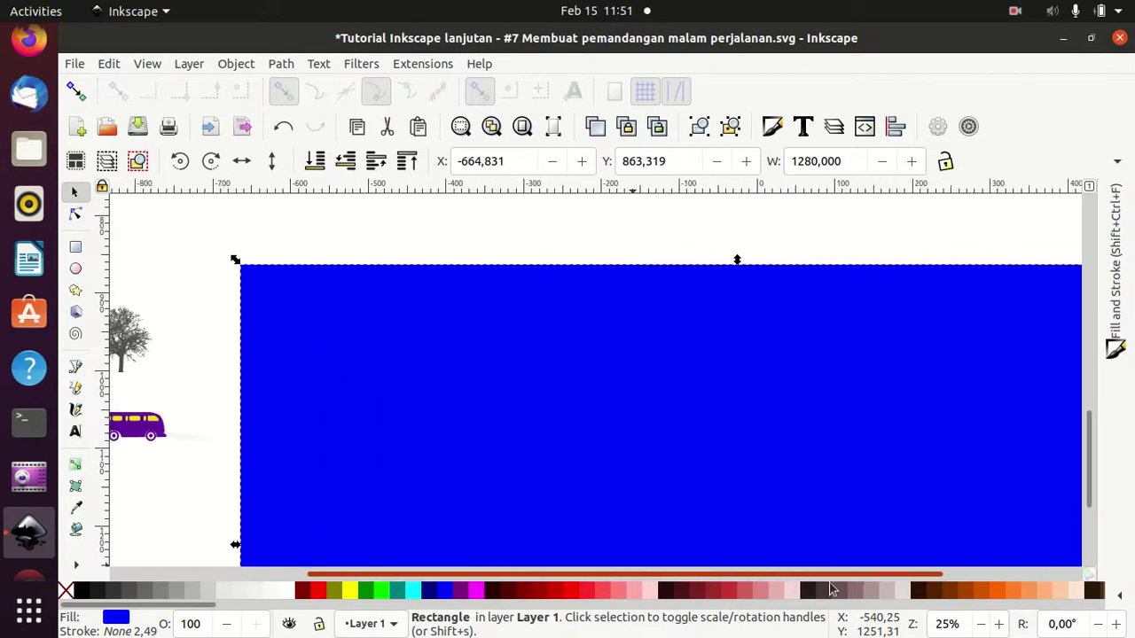
{"action": "scroll", "coordinate": [772, 441], "scroll_direction": "down", "scroll_amount": 2, "text": "ctrl"}
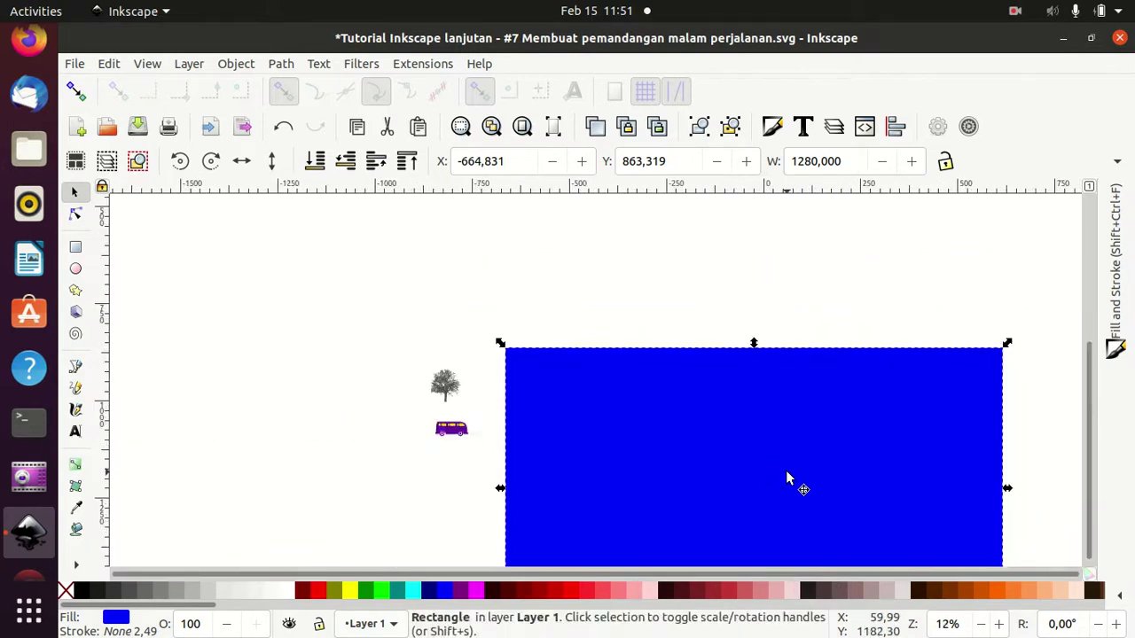
{"action": "left_click_drag", "start_coordinate": [786, 471], "coordinate": [646, 348]}
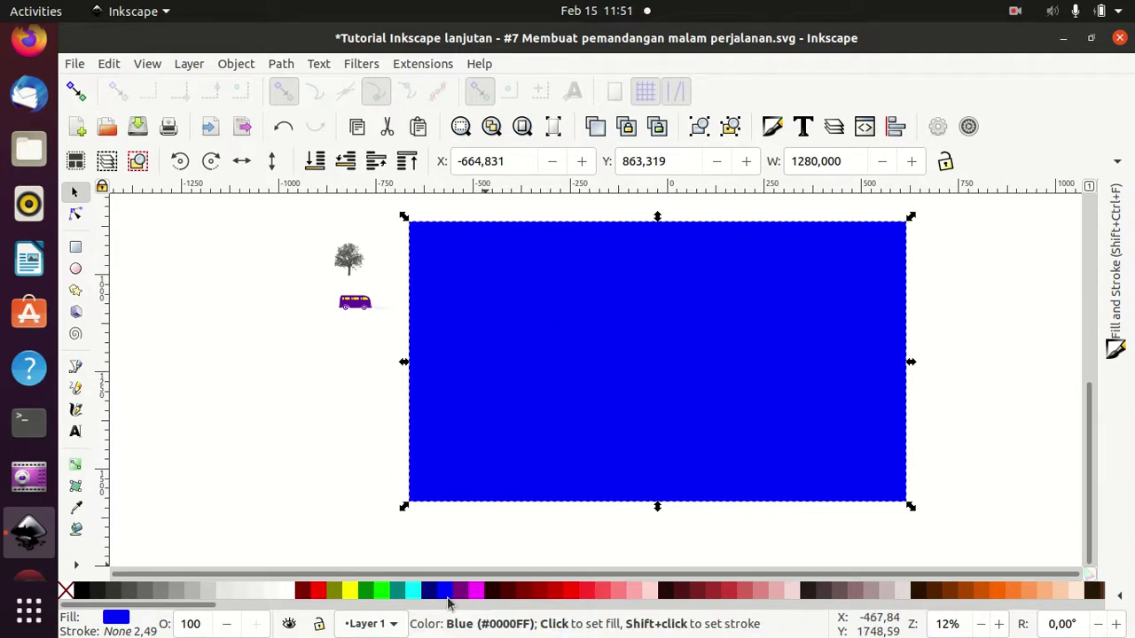
- Reopen the Fill and Stroke panel and recentre the view on the rectangle
{"action": "left_click", "coordinate": [75, 464]}
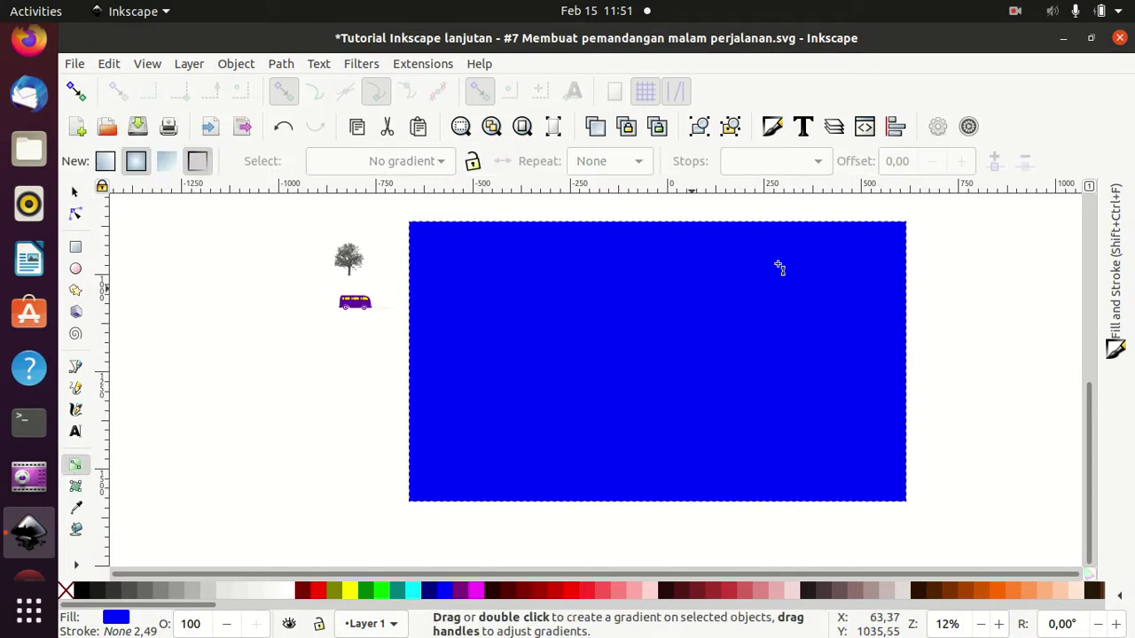
{"action": "left_click", "coordinate": [772, 127]}
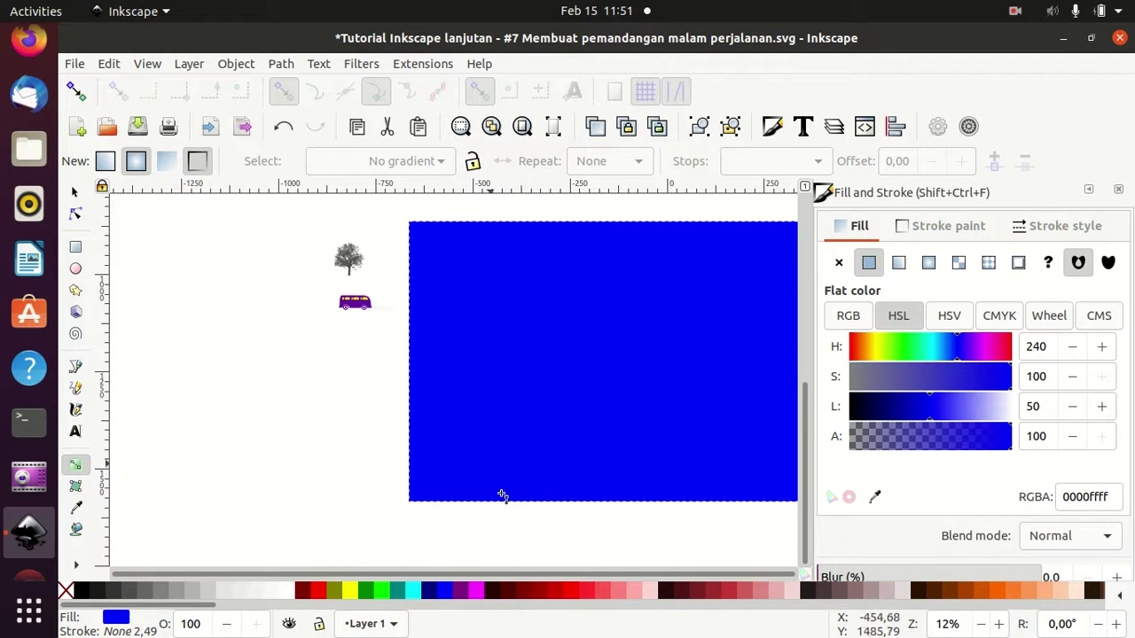
{"action": "left_click", "coordinate": [76, 194]}
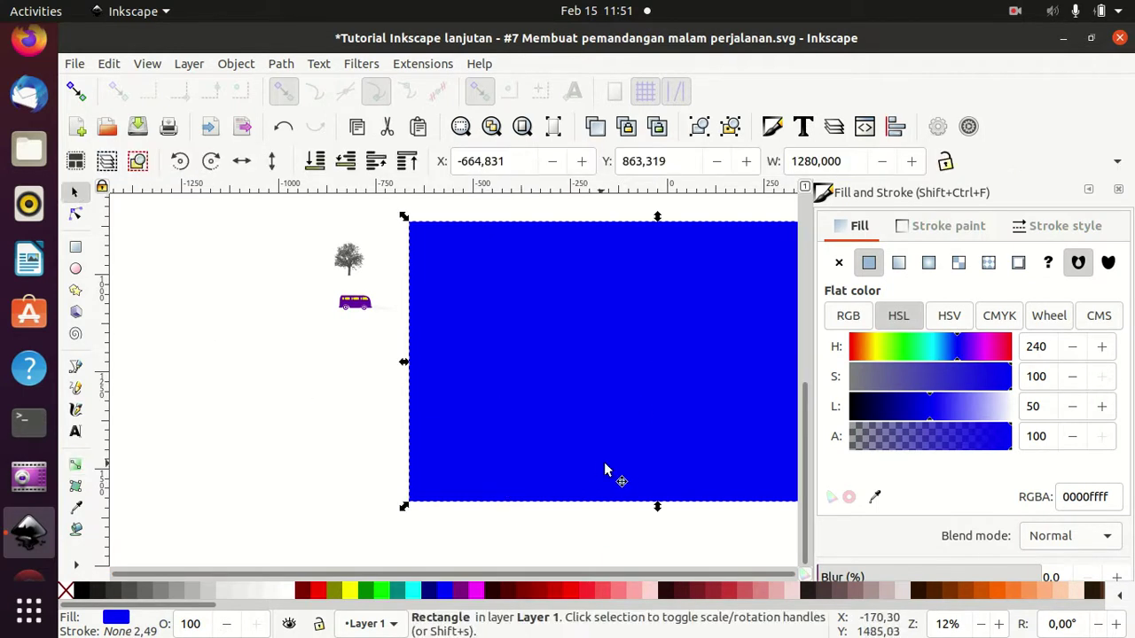
{"action": "left_click", "coordinate": [545, 545]}
{"action": "left_click_drag", "start_coordinate": [560, 534], "coordinate": [431, 524]}
{"action": "key", "text": "space"}
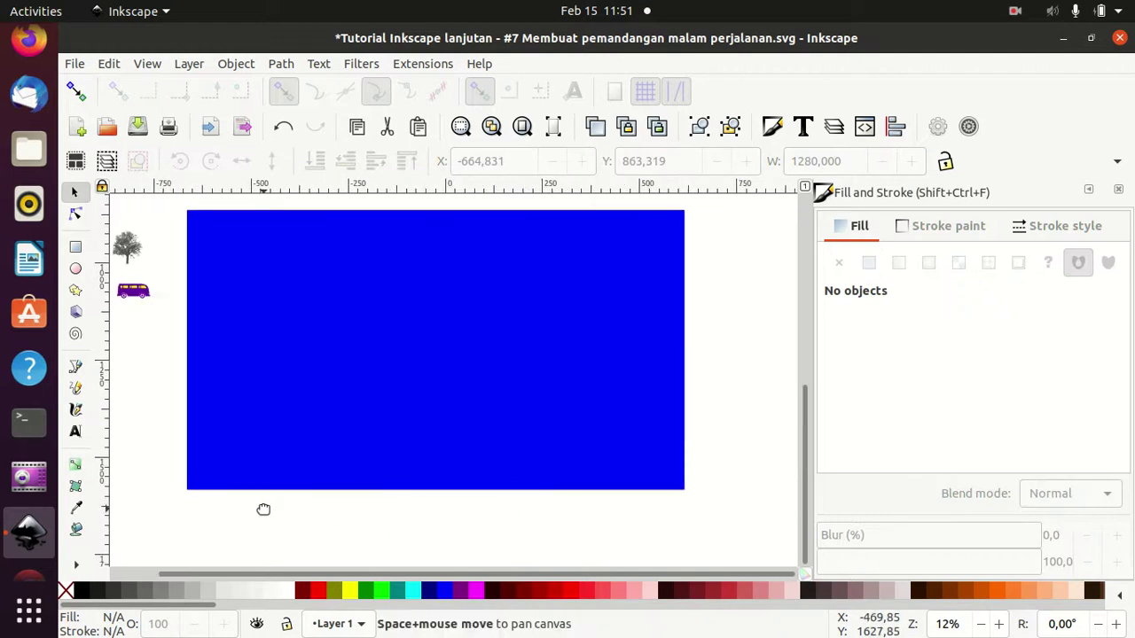
{"action": "left_click_drag", "start_coordinate": [337, 516], "coordinate": [258, 530]}
- Reselect the blue rectangle with Fill settings showing and activate the Gradient tool
{"action": "left_click", "coordinate": [915, 228]}
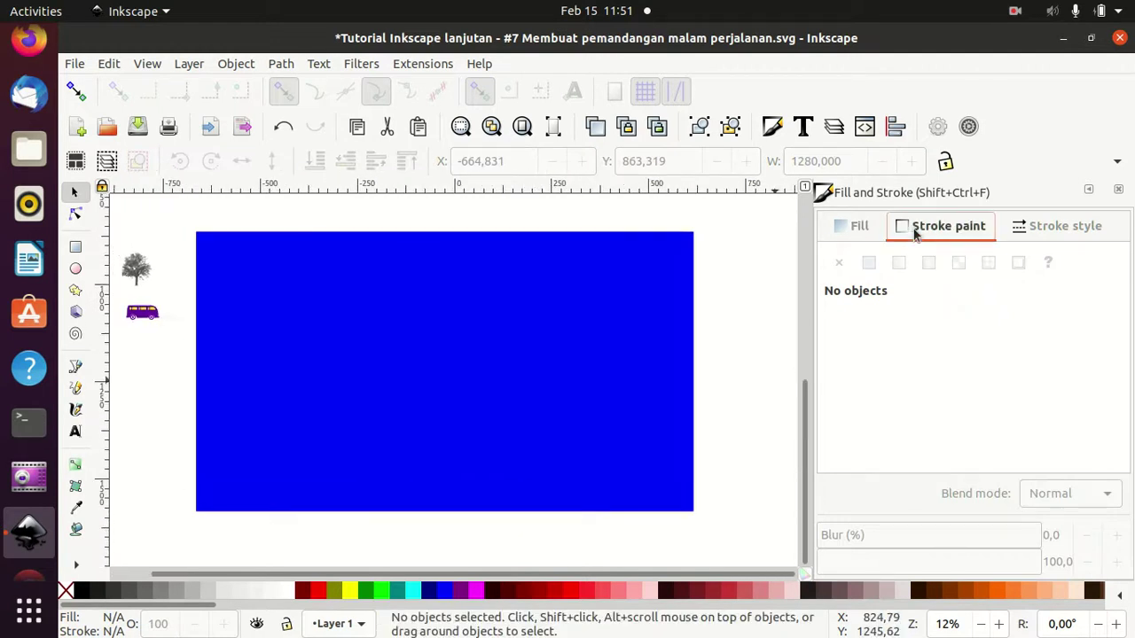
{"action": "left_click", "coordinate": [862, 228]}
{"action": "left_click", "coordinate": [505, 291]}
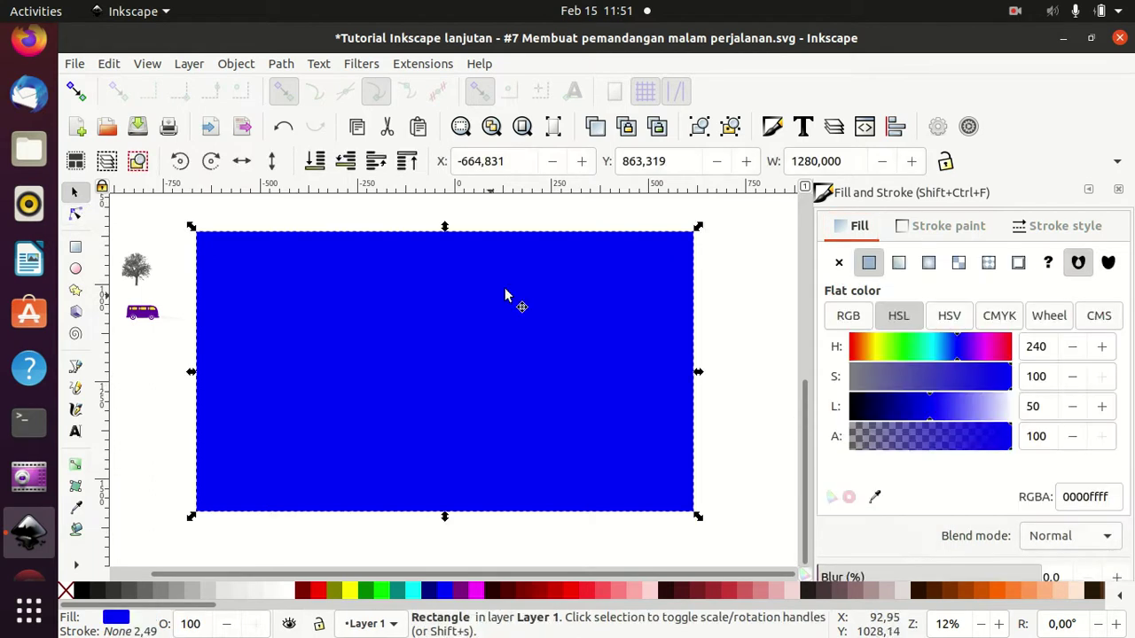
{"action": "left_click", "coordinate": [75, 463]}
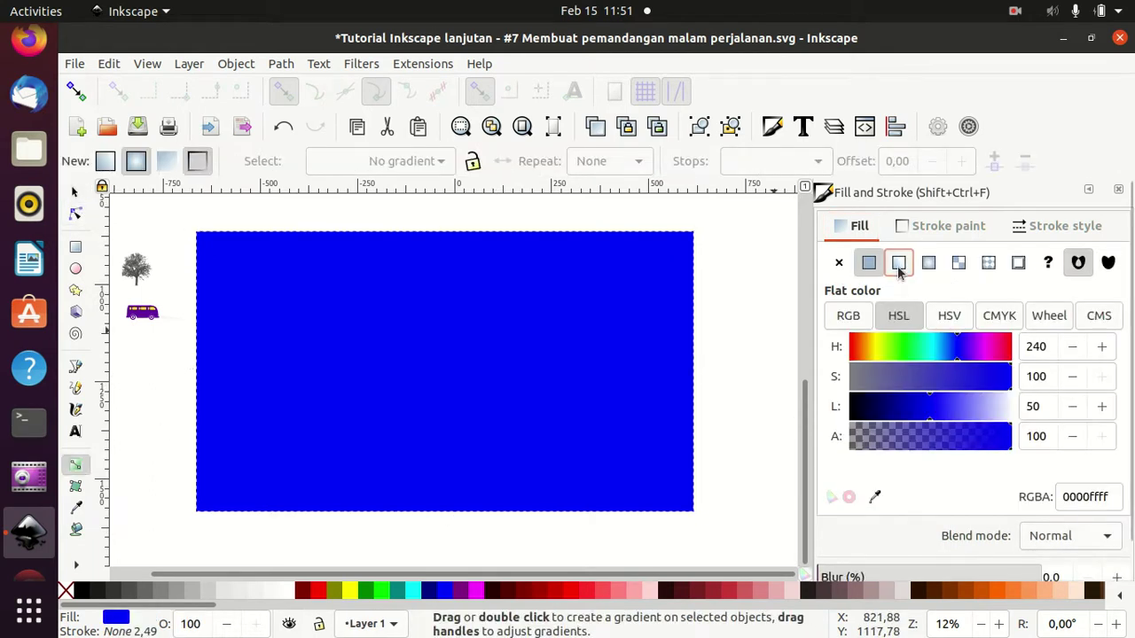
- Give the rectangle a vertical linear gradient running from its bottom edge to its top
{"action": "left_click", "coordinate": [899, 262]}
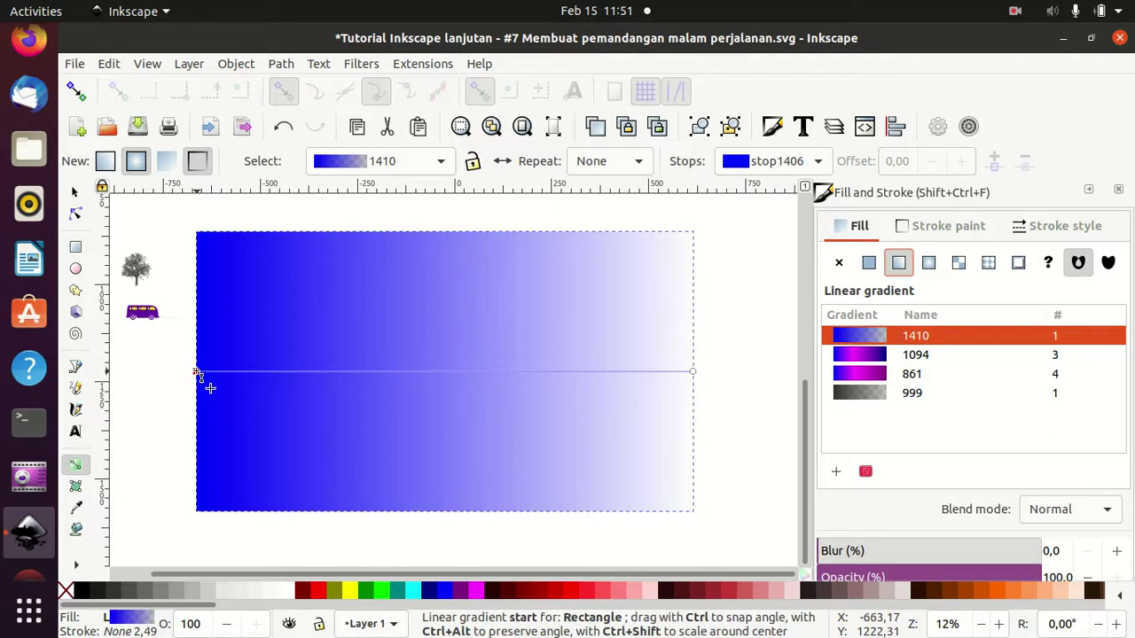
{"action": "left_click_drag", "start_coordinate": [199, 375], "coordinate": [434, 512]}
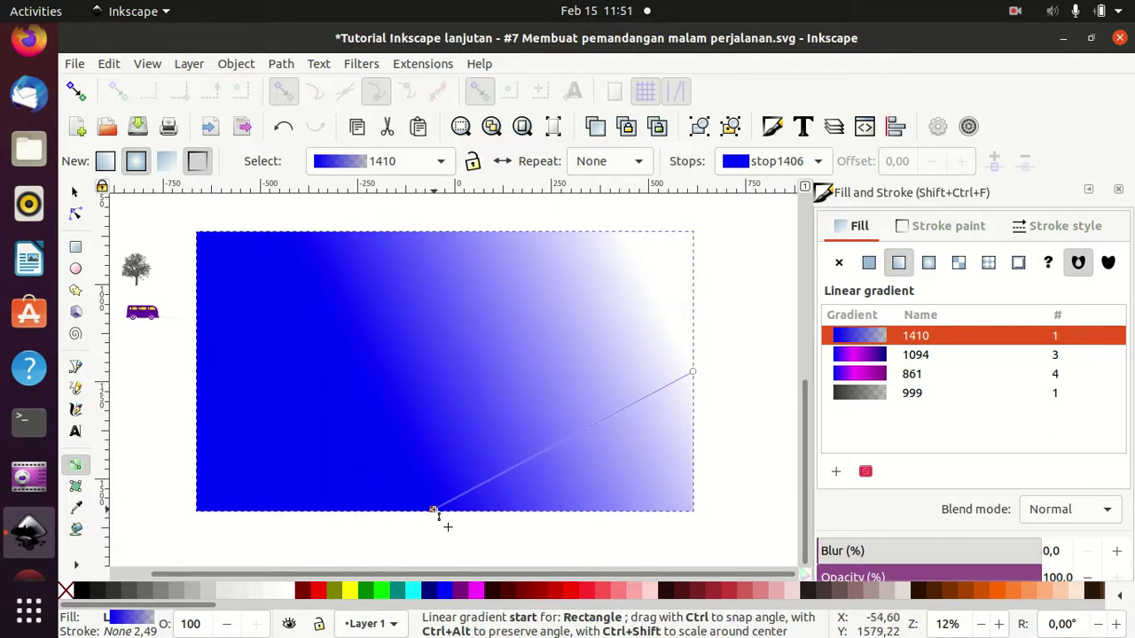
{"action": "left_click_drag", "start_coordinate": [693, 372], "coordinate": [438, 230]}
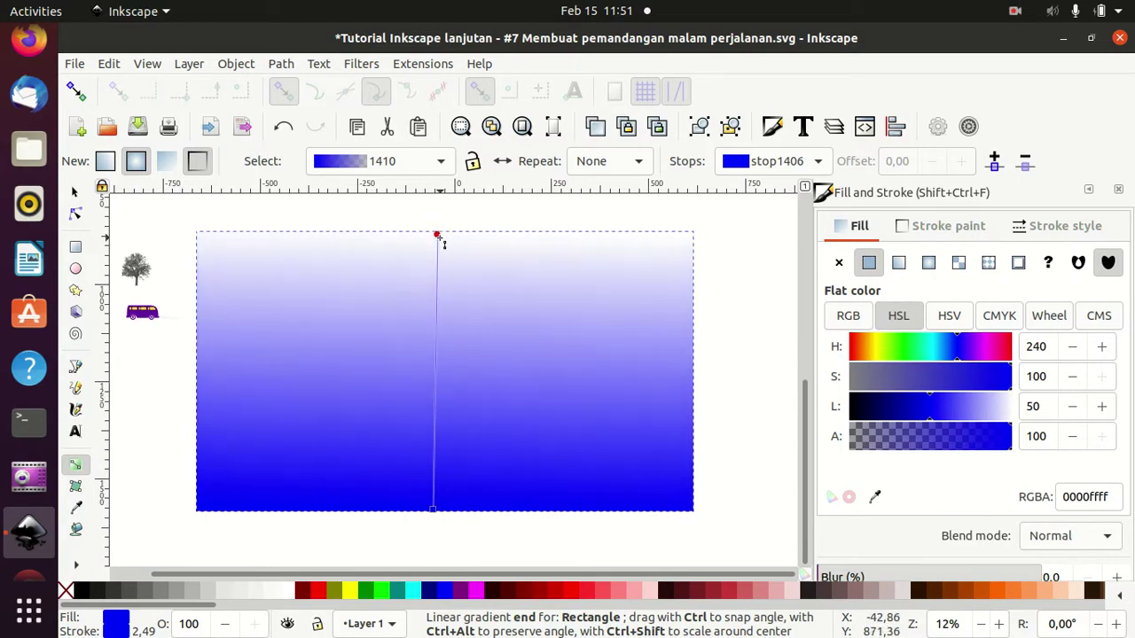
{"action": "left_click", "coordinate": [437, 234]}
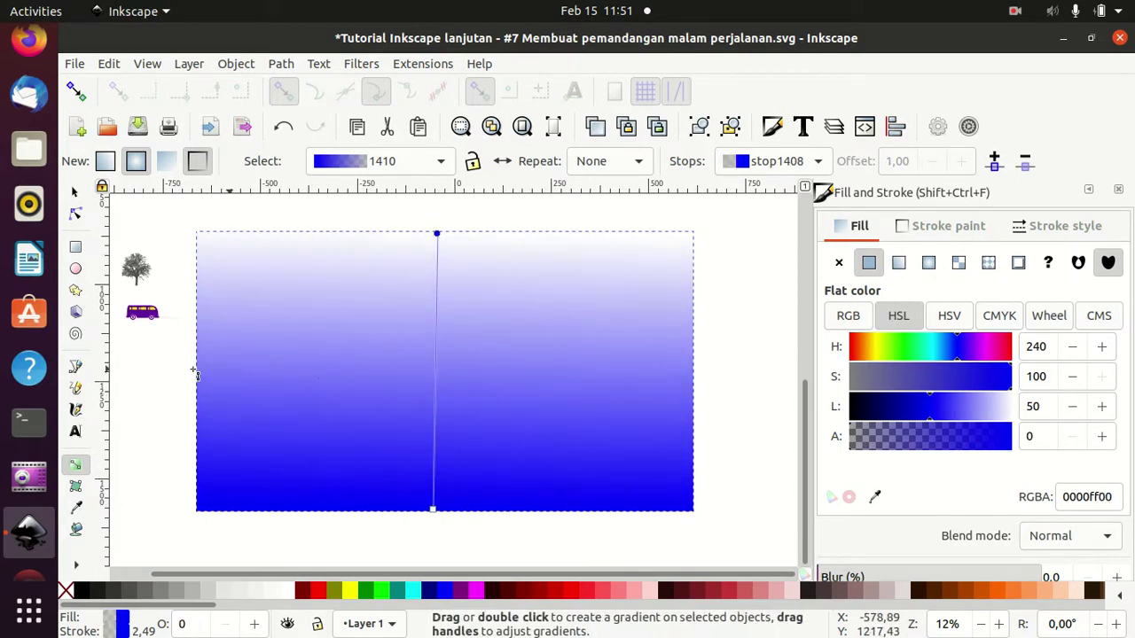
- Add a Fuchsia middle stop and make the gradient's top stop Navy
{"action": "double_click", "coordinate": [436, 407]}
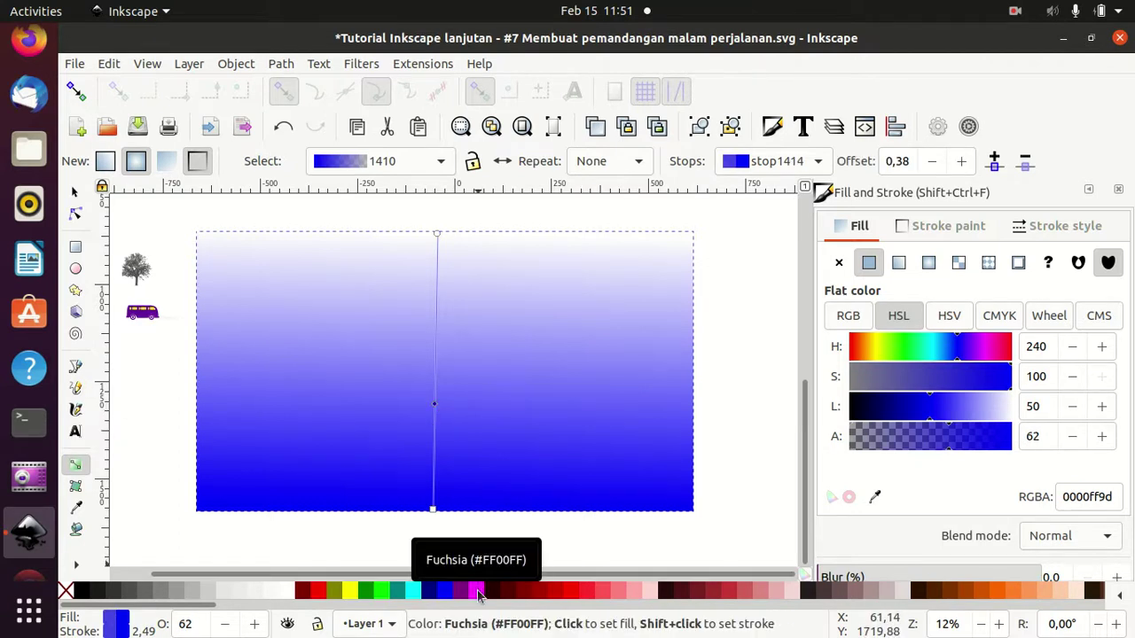
{"action": "left_click", "coordinate": [478, 595]}
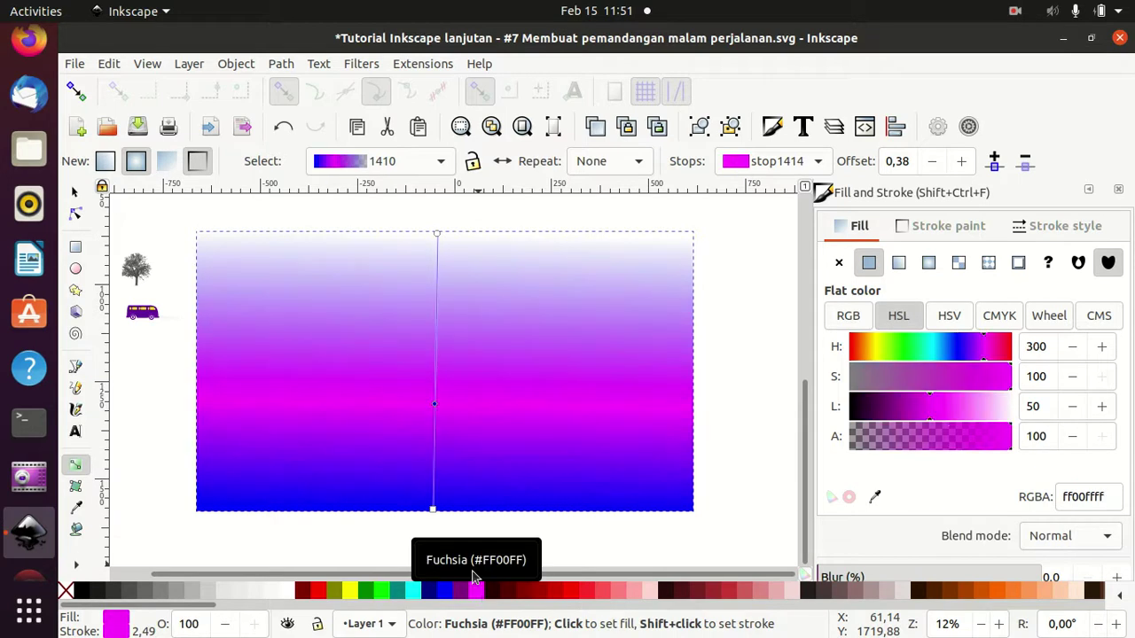
{"action": "left_click", "coordinate": [436, 234]}
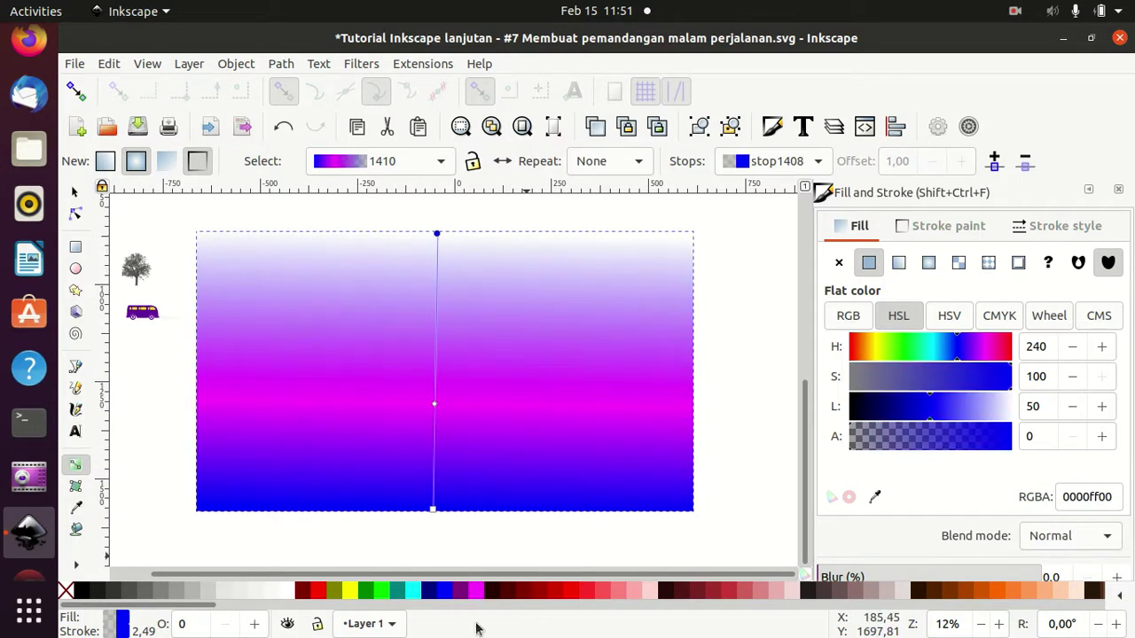
{"action": "left_click", "coordinate": [432, 595]}
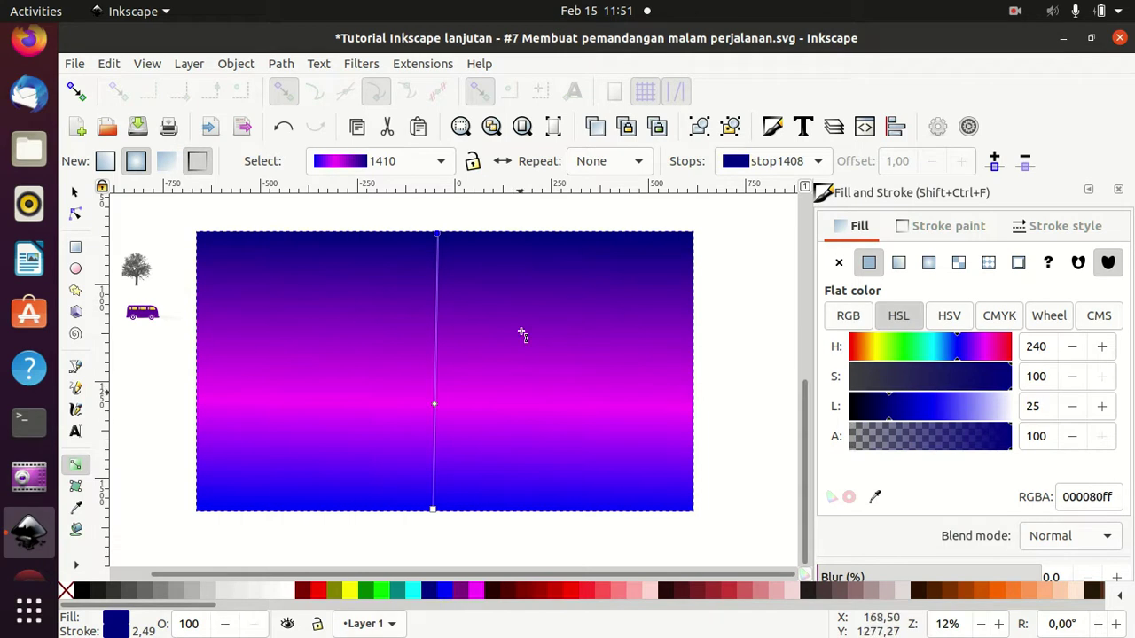
- Extend the gradient ends past the sky's edges and raise the magenta band higher
{"action": "left_click", "coordinate": [75, 194]}
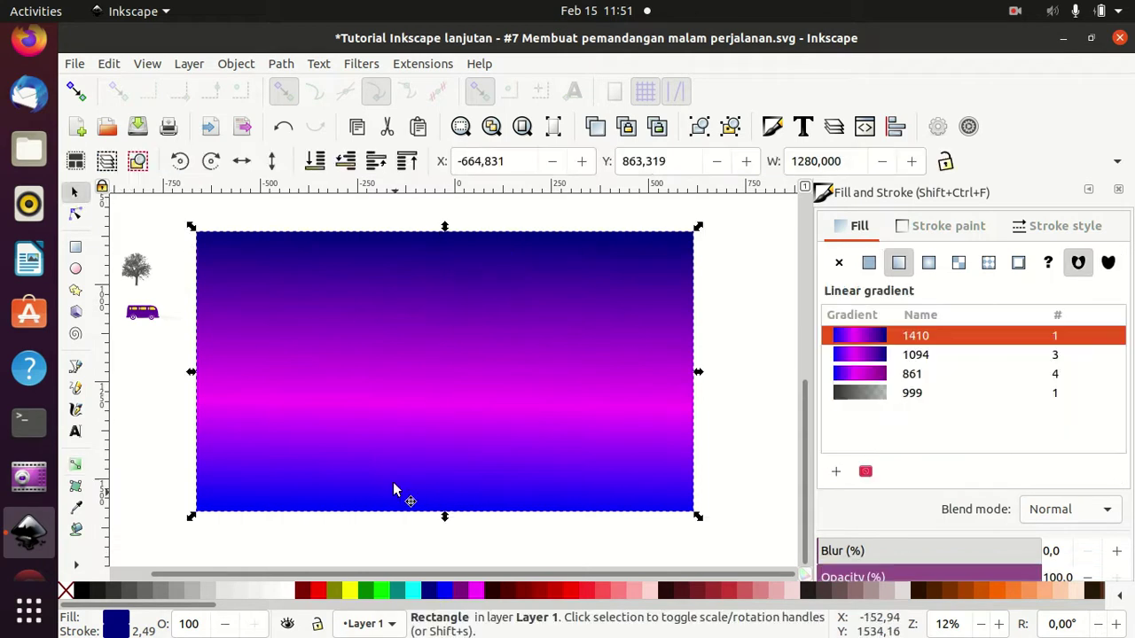
{"action": "key", "text": "g"}
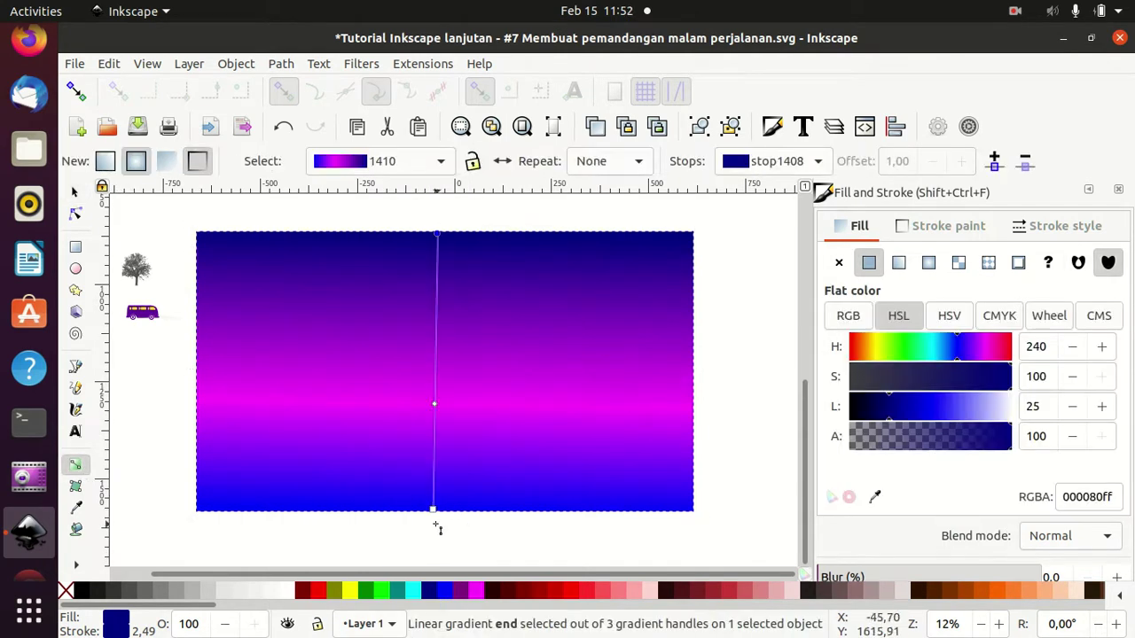
{"action": "left_click_drag", "start_coordinate": [433, 511], "coordinate": [437, 558]}
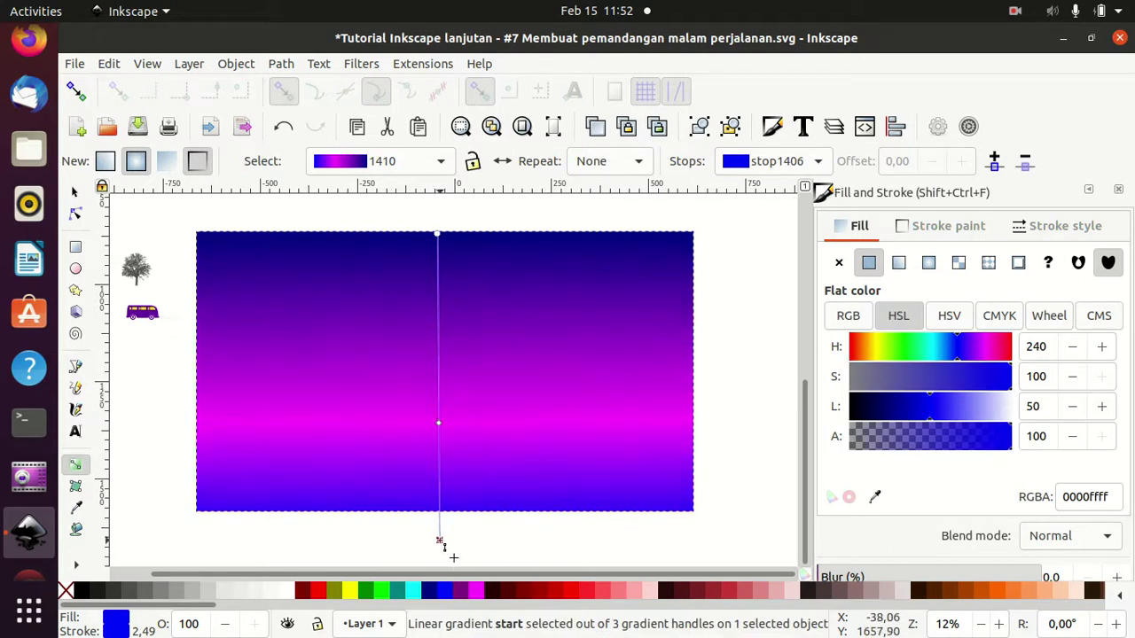
{"action": "left_click_drag", "start_coordinate": [437, 560], "coordinate": [439, 539]}
{"action": "left_click_drag", "start_coordinate": [438, 423], "coordinate": [441, 405]}
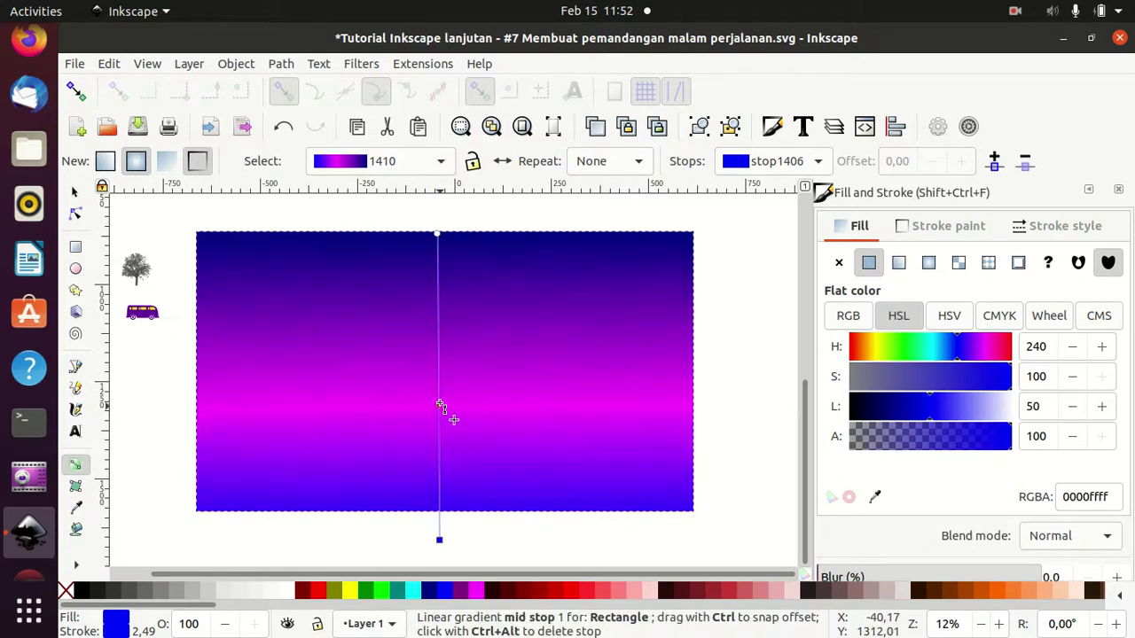
{"action": "left_click", "coordinate": [441, 414]}
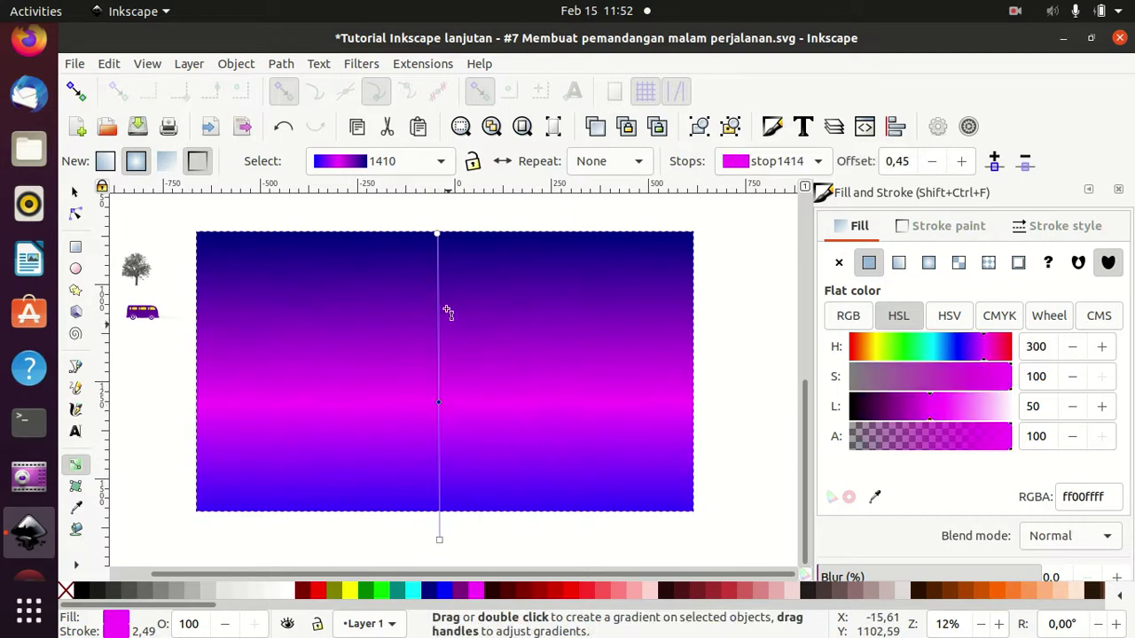
{"action": "left_click_drag", "start_coordinate": [438, 233], "coordinate": [441, 196]}
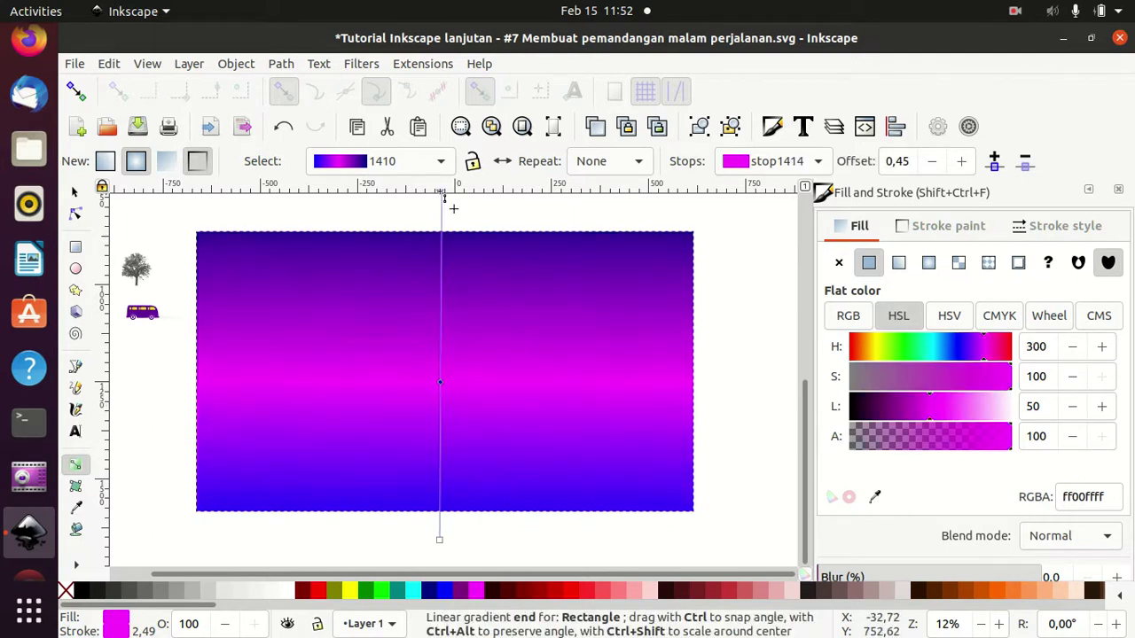
{"action": "left_click", "coordinate": [441, 195]}
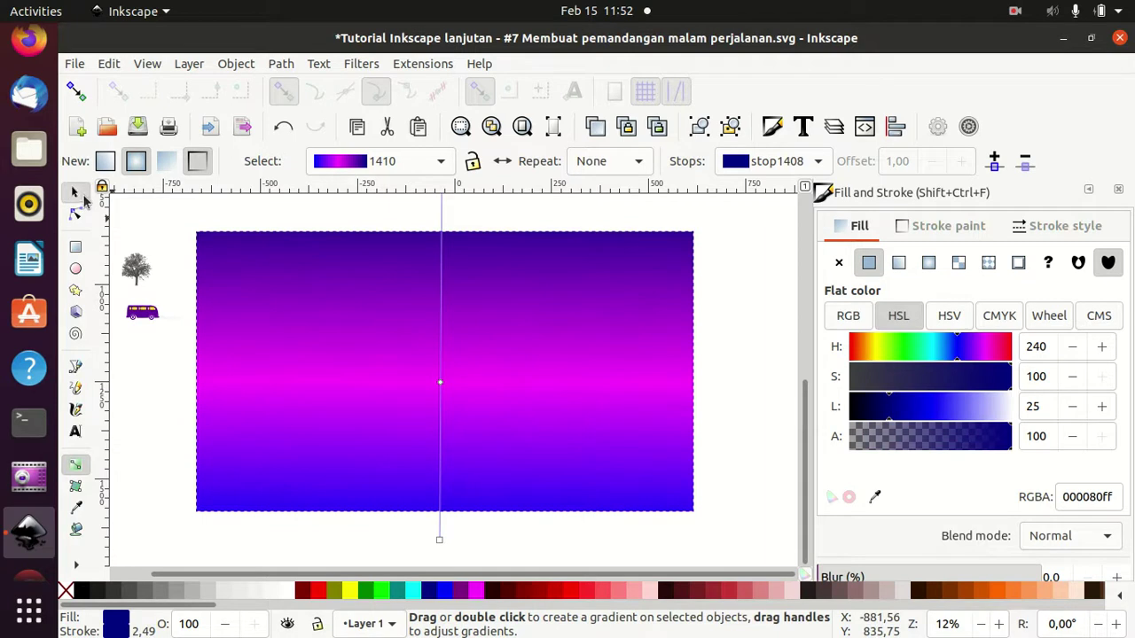
{"action": "left_click", "coordinate": [77, 193]}
{"action": "left_click", "coordinate": [315, 209]}
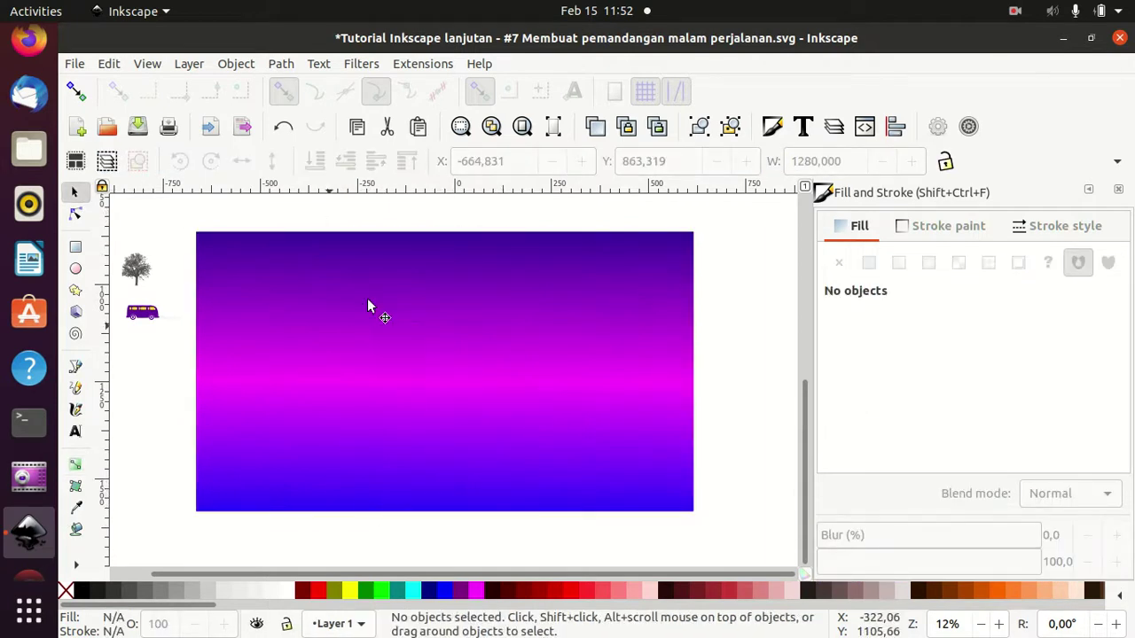
- Duplicate the sky and squash the copy into a thin black strip along its bottom
{"action": "left_click", "coordinate": [388, 288]}
{"action": "key", "text": "ctrl+d"}
{"action": "left_click_drag", "start_coordinate": [445, 230], "coordinate": [421, 479]}
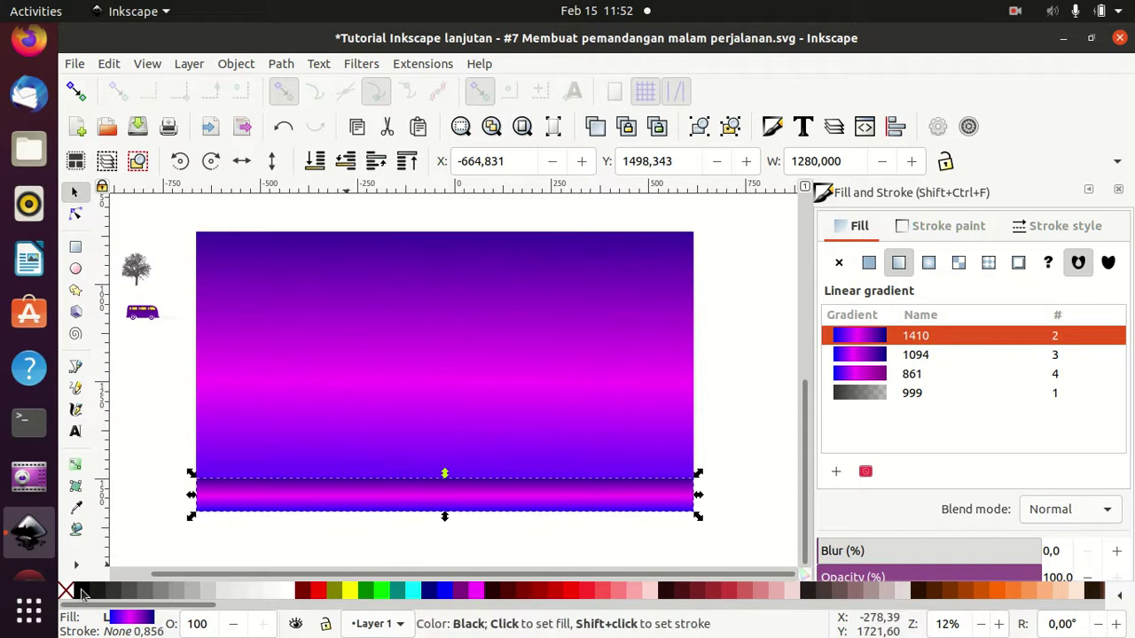
{"action": "left_click", "coordinate": [81, 591]}
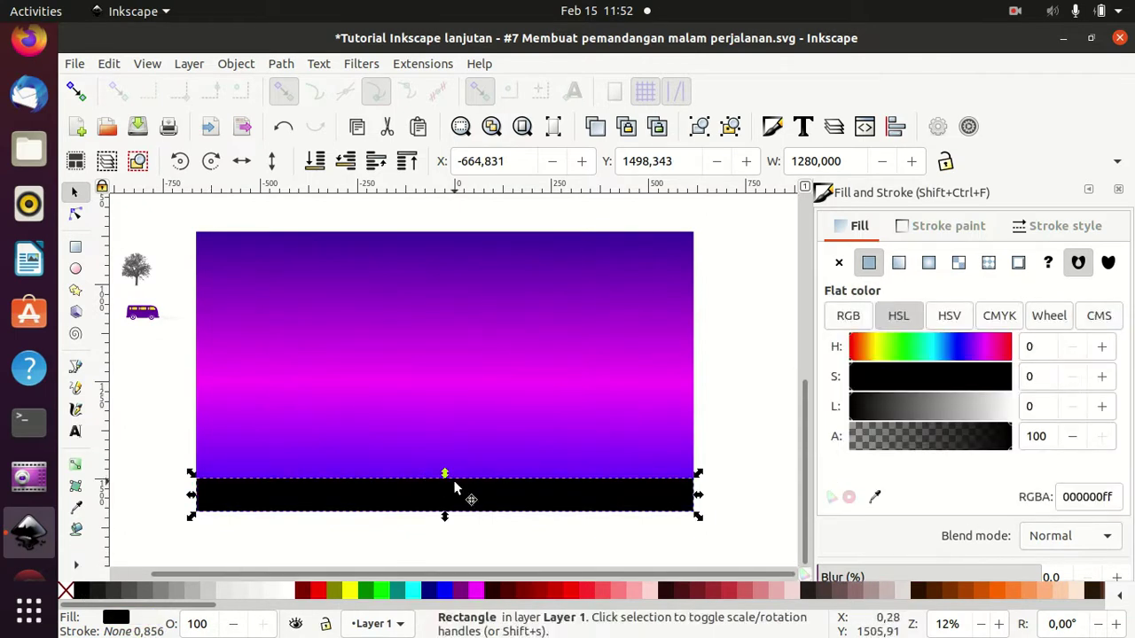
- Fade the black strip with a vertical gradient, transparent just above its top edge
{"action": "left_click", "coordinate": [76, 469]}
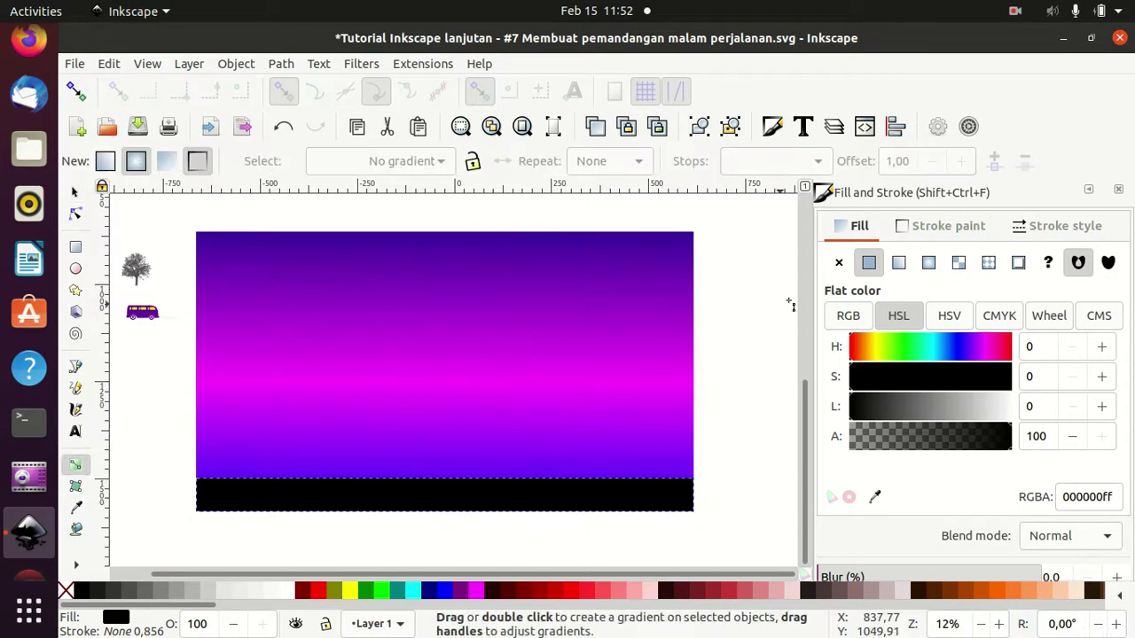
{"action": "left_click", "coordinate": [899, 269]}
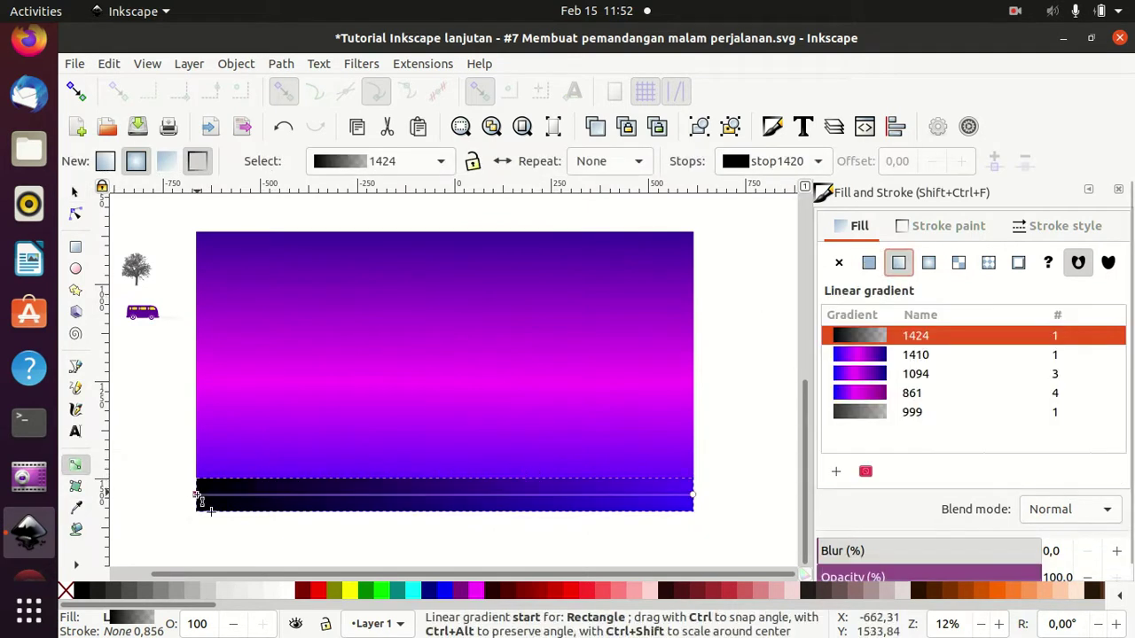
{"action": "left_click_drag", "start_coordinate": [199, 498], "coordinate": [428, 481]}
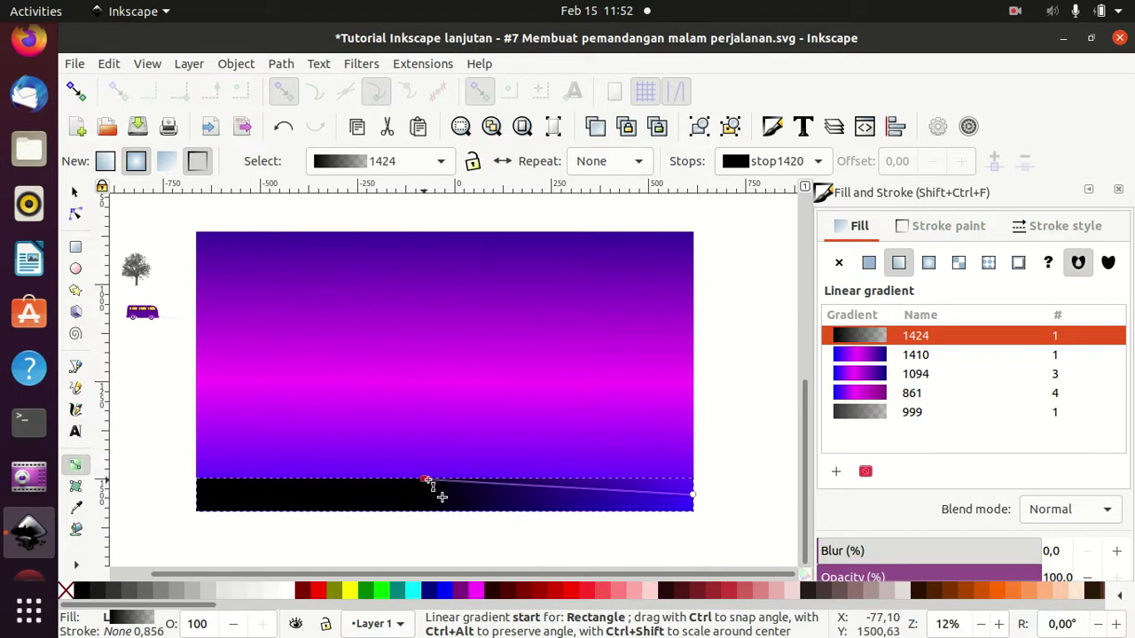
{"action": "mouse_move", "coordinate": [692, 495]}
{"action": "left_mouse_down"}
{"action": "mouse_move", "coordinate": [441, 505]}
{"action": "mouse_move", "coordinate": [430, 531]}
{"action": "left_mouse_up"}
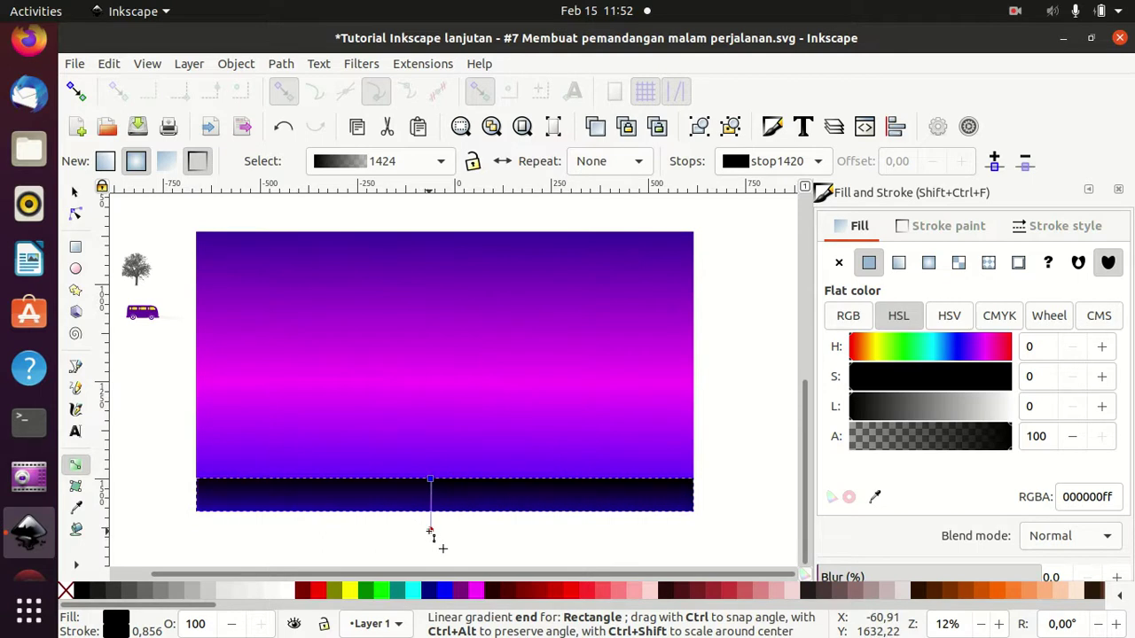
{"action": "left_click", "coordinate": [430, 481]}
{"action": "left_click_drag", "start_coordinate": [430, 480], "coordinate": [431, 468]}
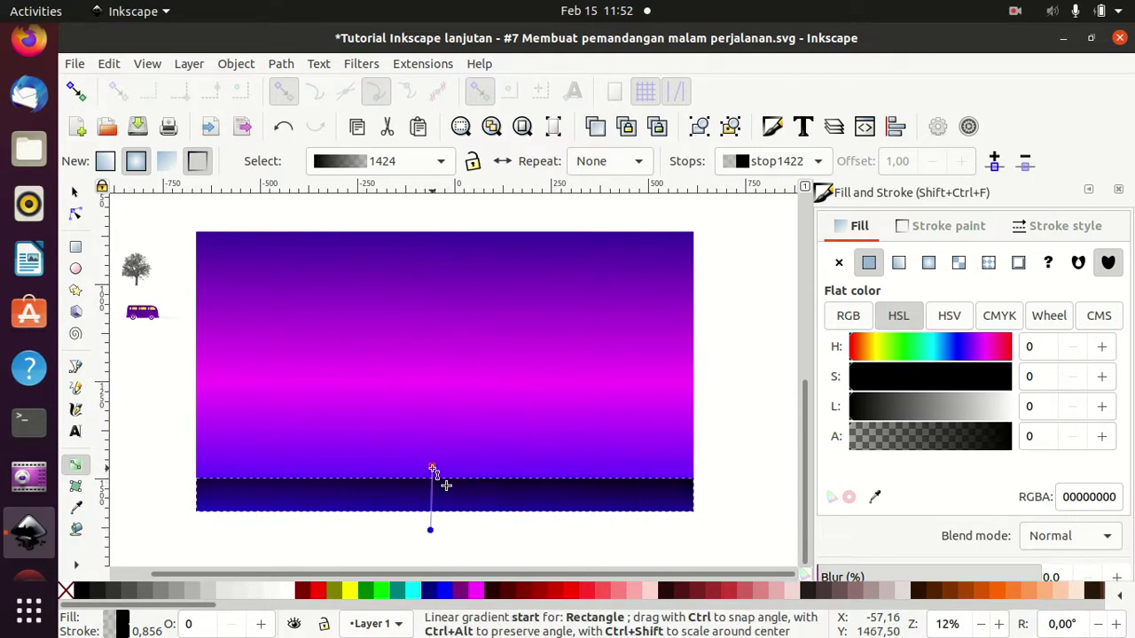
{"action": "left_click", "coordinate": [74, 191]}
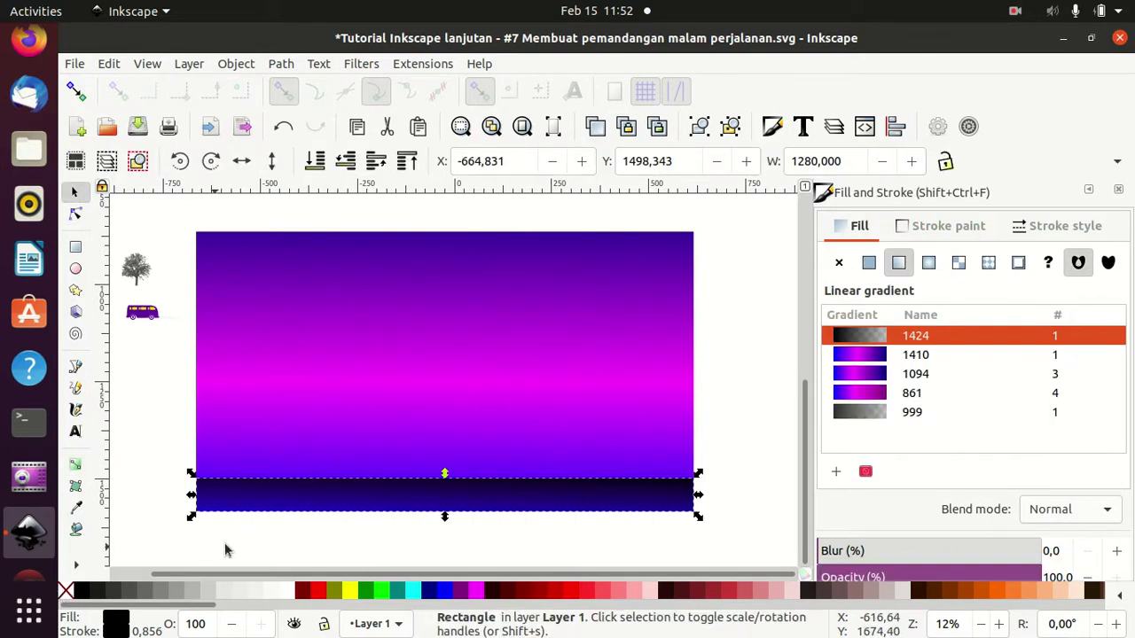
{"action": "left_click", "coordinate": [224, 545]}
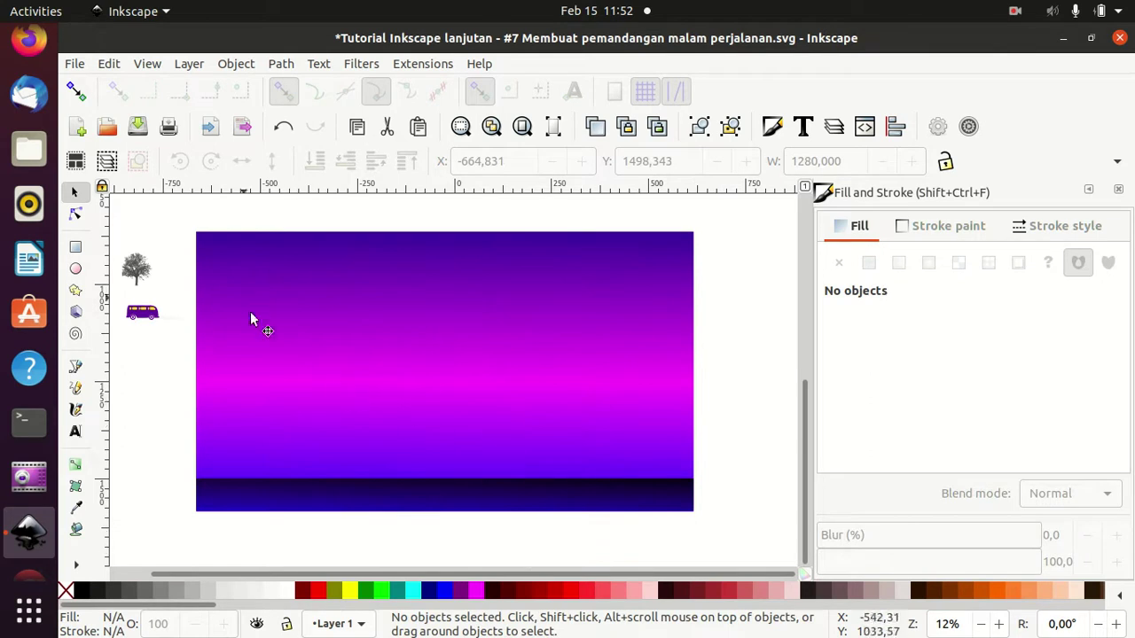
{"action": "left_click", "coordinate": [76, 369]}
- Draw a closed wavy hill outline across the sky's bottom and fill it purple (4a00a5ff)
{"action": "left_click", "coordinate": [158, 476]}
{"action": "mouse_move", "coordinate": [244, 435]}
{"action": "left_mouse_down"}
{"action": "mouse_move", "coordinate": [276, 446]}
{"action": "mouse_move", "coordinate": [467, 441]}
{"action": "mouse_move", "coordinate": [483, 459]}
{"action": "mouse_move", "coordinate": [563, 470]}
{"action": "mouse_move", "coordinate": [654, 435]}
{"action": "mouse_move", "coordinate": [696, 465]}
{"action": "mouse_move", "coordinate": [725, 461]}
{"action": "left_mouse_up"}
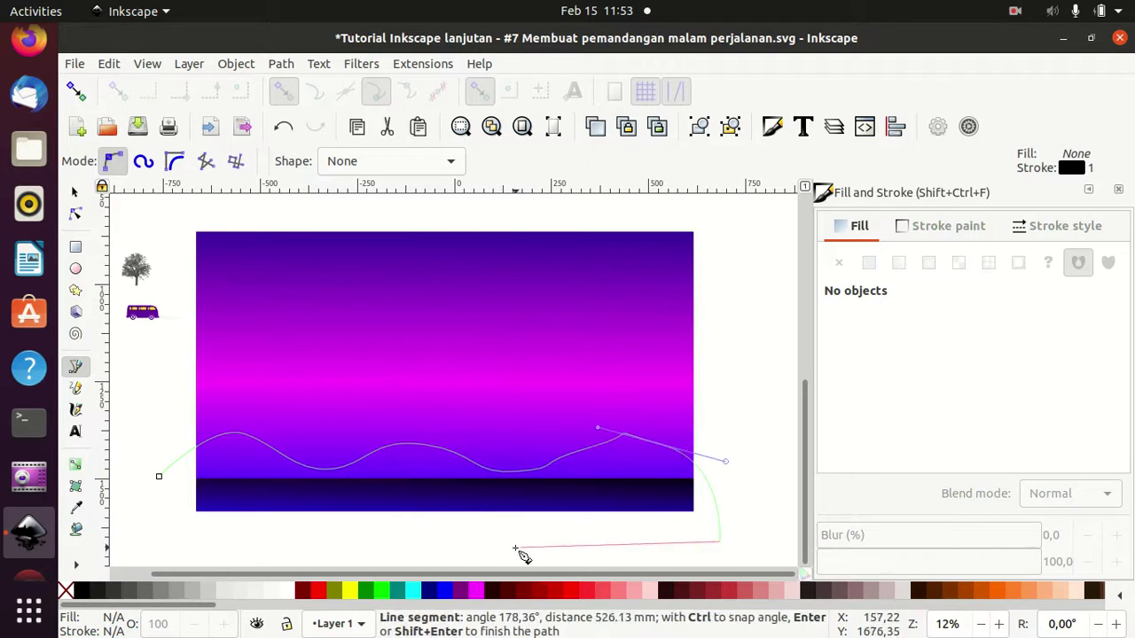
{"action": "left_click", "coordinate": [158, 536]}
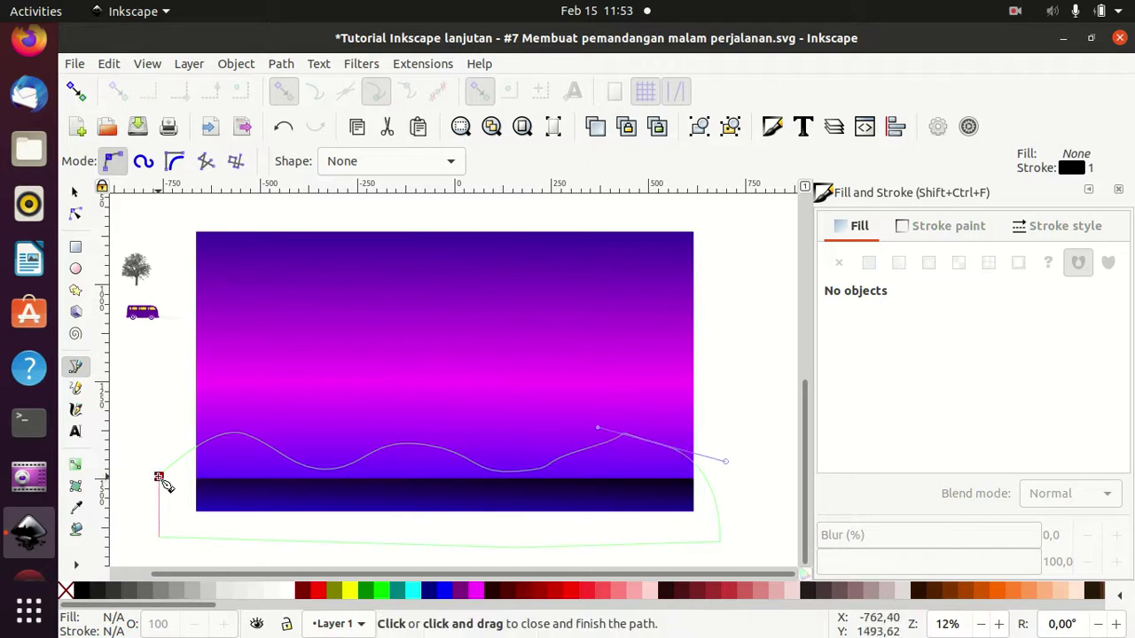
{"action": "left_click", "coordinate": [158, 477]}
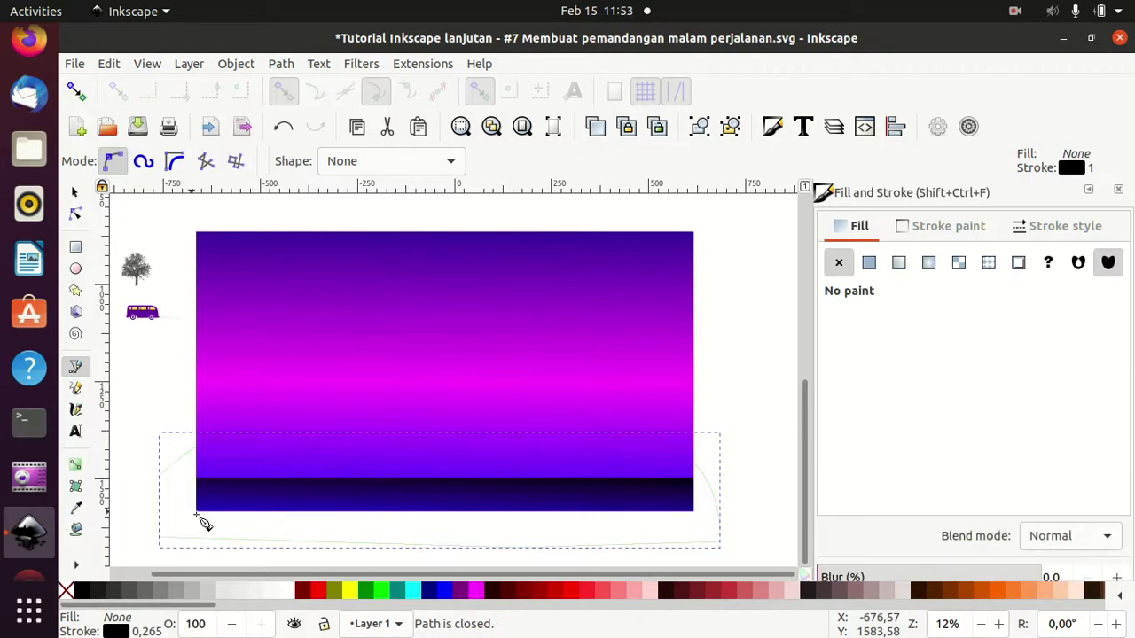
{"action": "left_click", "coordinate": [75, 507]}
{"action": "left_click", "coordinate": [674, 247]}
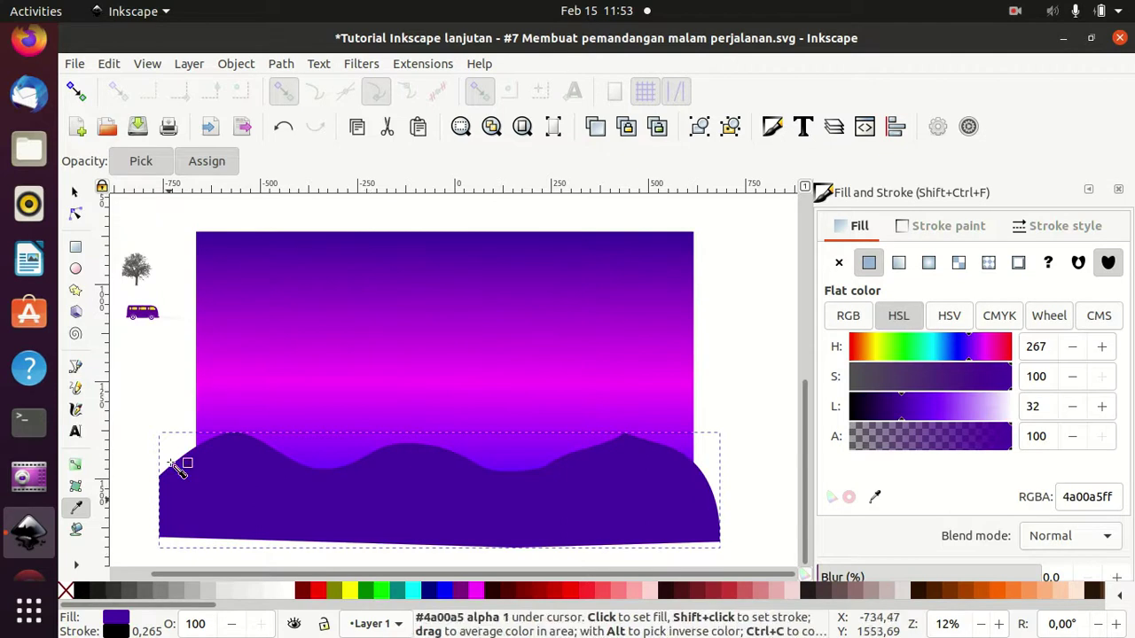
- Trim the hills to the sky rectangle's bounds and restore their stacking order
{"action": "left_click", "coordinate": [76, 192]}
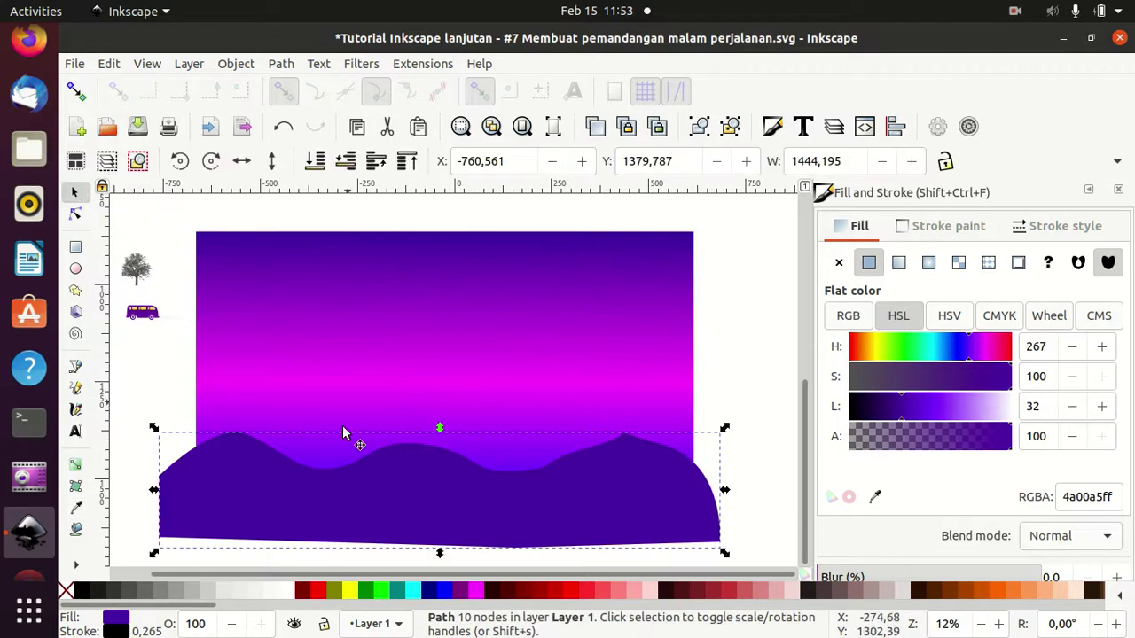
{"action": "left_click", "coordinate": [511, 275]}
{"action": "key", "text": "Home"}
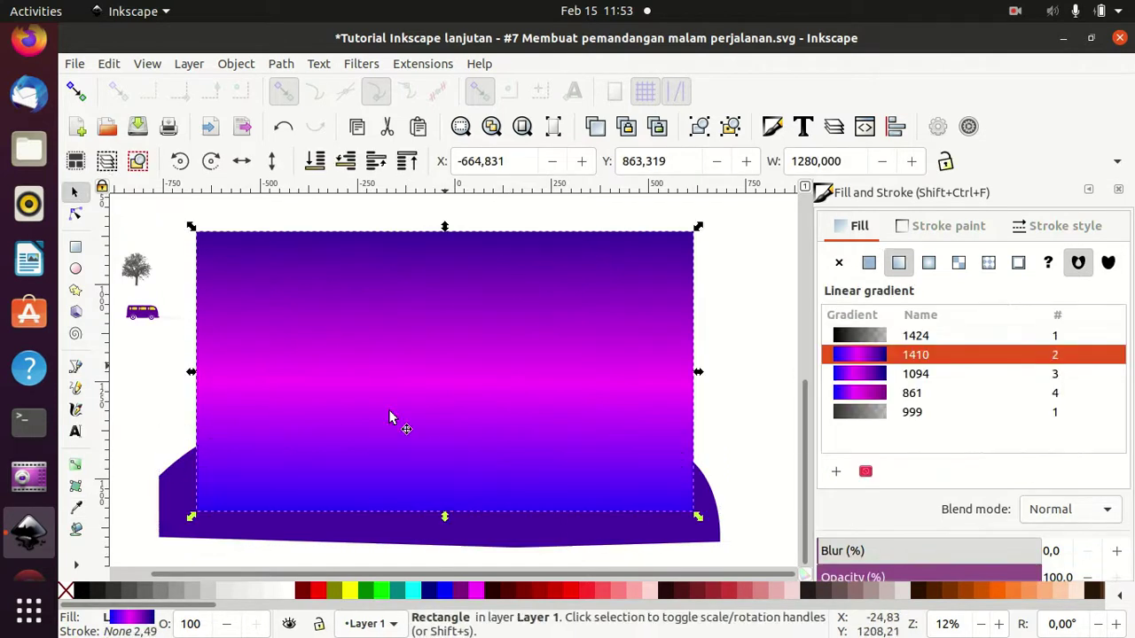
{"action": "left_click", "coordinate": [169, 503], "text": "shift"}
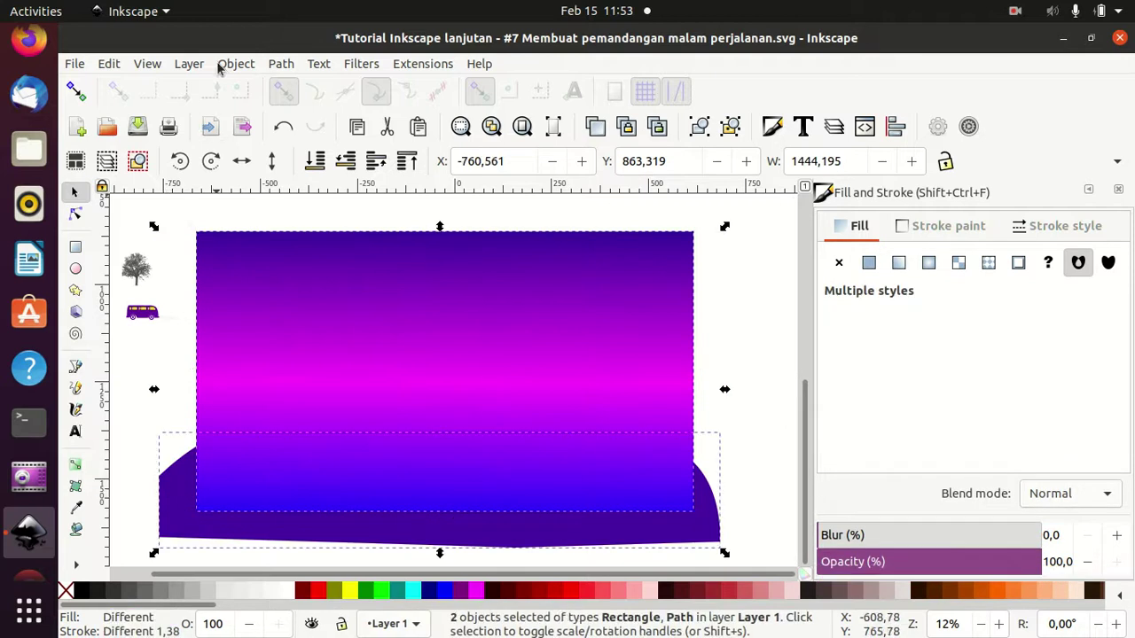
{"action": "left_click", "coordinate": [281, 64]}
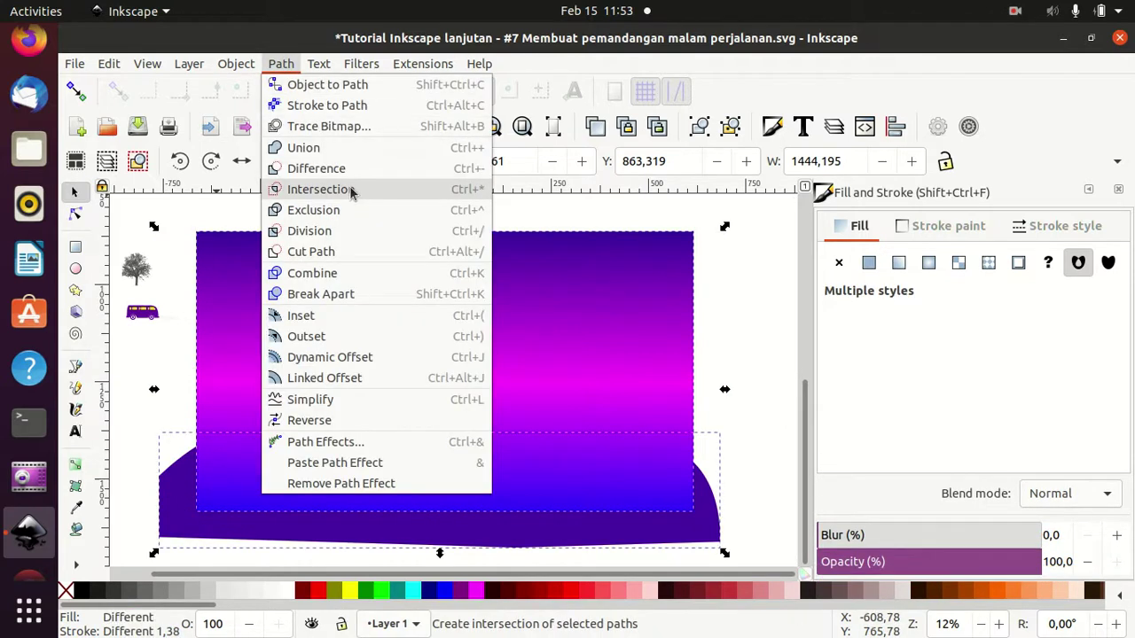
{"action": "left_click", "coordinate": [351, 189]}
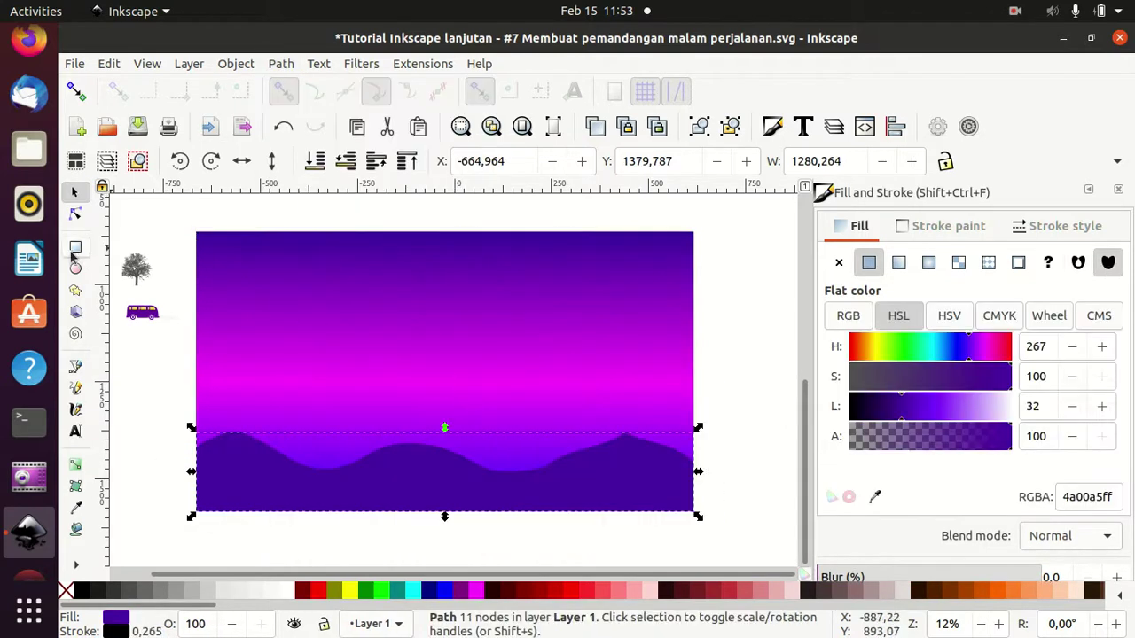
{"action": "left_click", "coordinate": [315, 161]}
{"action": "left_click", "coordinate": [376, 162]}
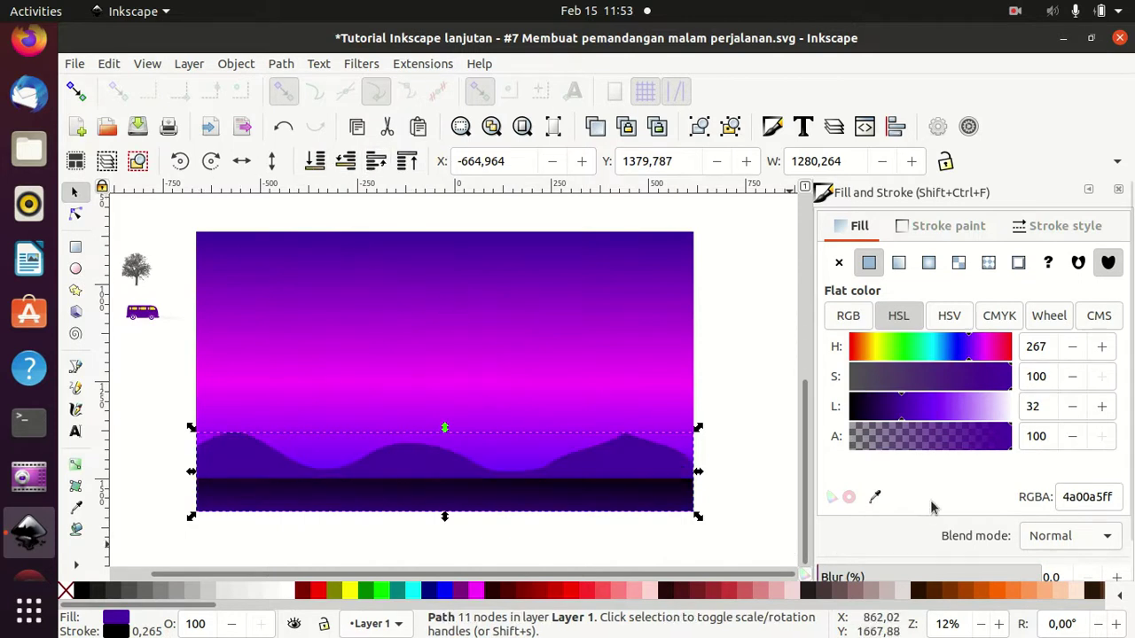
- Duplicate the hill path, mirror the copy horizontally, and offset it as a second hill layer
{"action": "scroll", "coordinate": [976, 492], "scroll_direction": "down", "scroll_amount": 1}
{"action": "left_click_drag", "start_coordinate": [1020, 562], "coordinate": [1049, 568]}
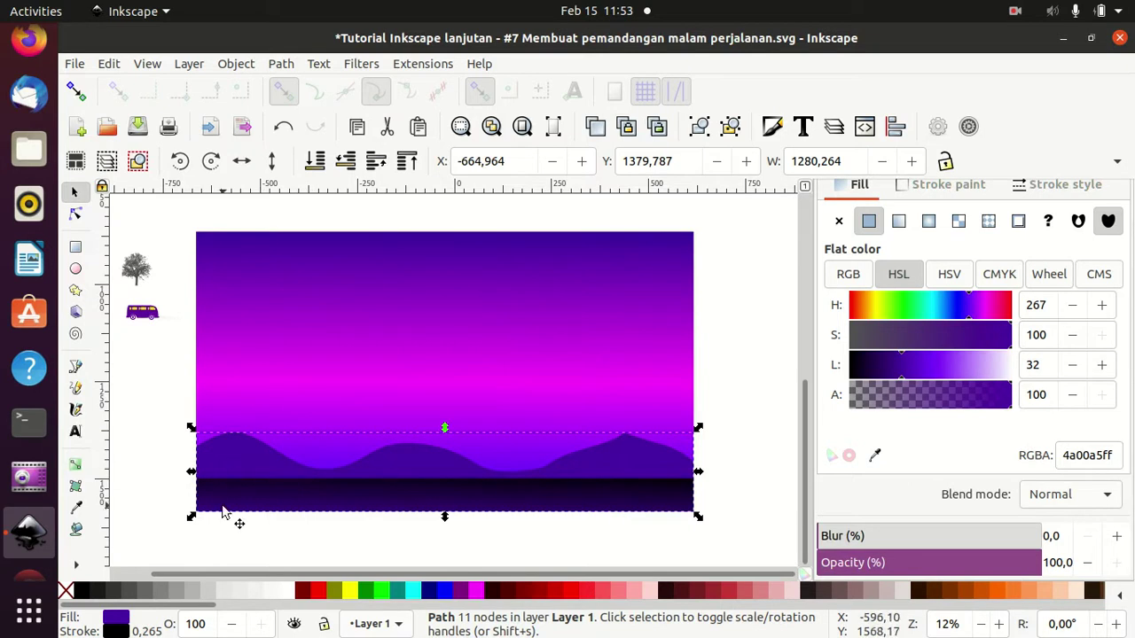
{"action": "right_click", "coordinate": [417, 461]}
{"action": "left_click", "coordinate": [516, 271]}
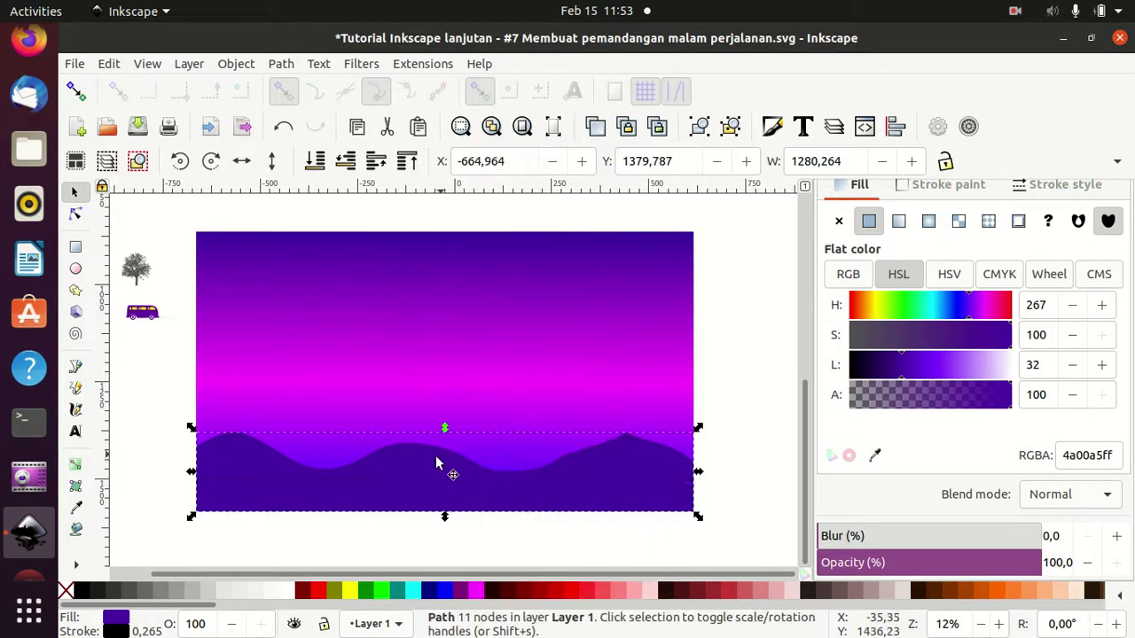
{"action": "left_click", "coordinate": [242, 161]}
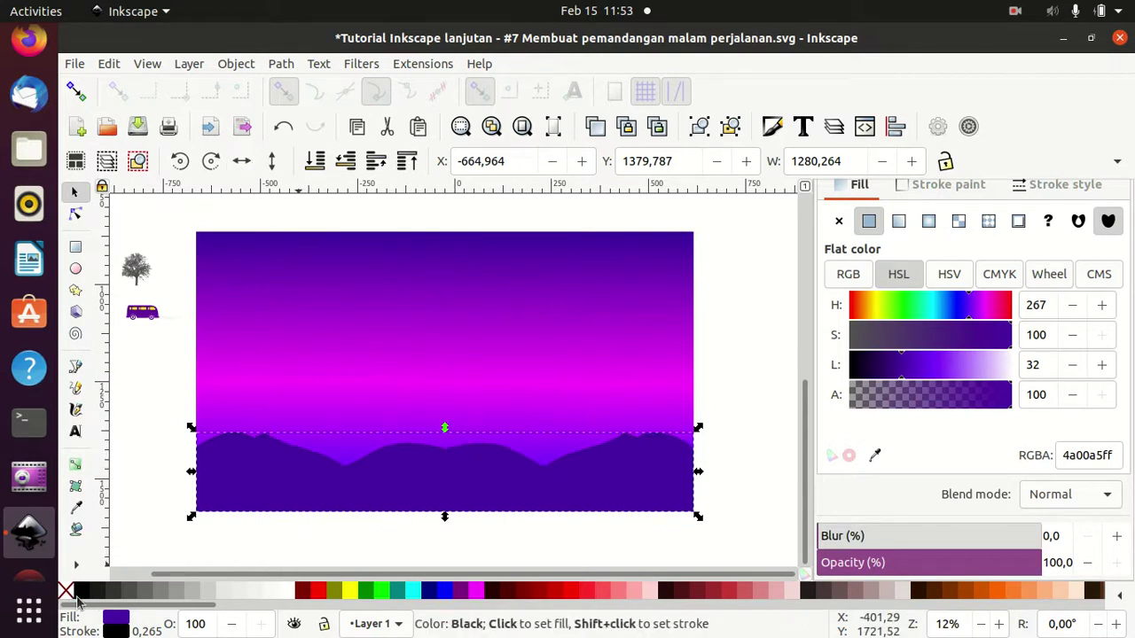
{"action": "mouse_move", "coordinate": [450, 479]}
{"action": "left_mouse_down"}
{"action": "mouse_move", "coordinate": [365, 465]}
{"action": "mouse_move", "coordinate": [329, 483]}
{"action": "mouse_move", "coordinate": [481, 477]}
{"action": "left_mouse_up"}
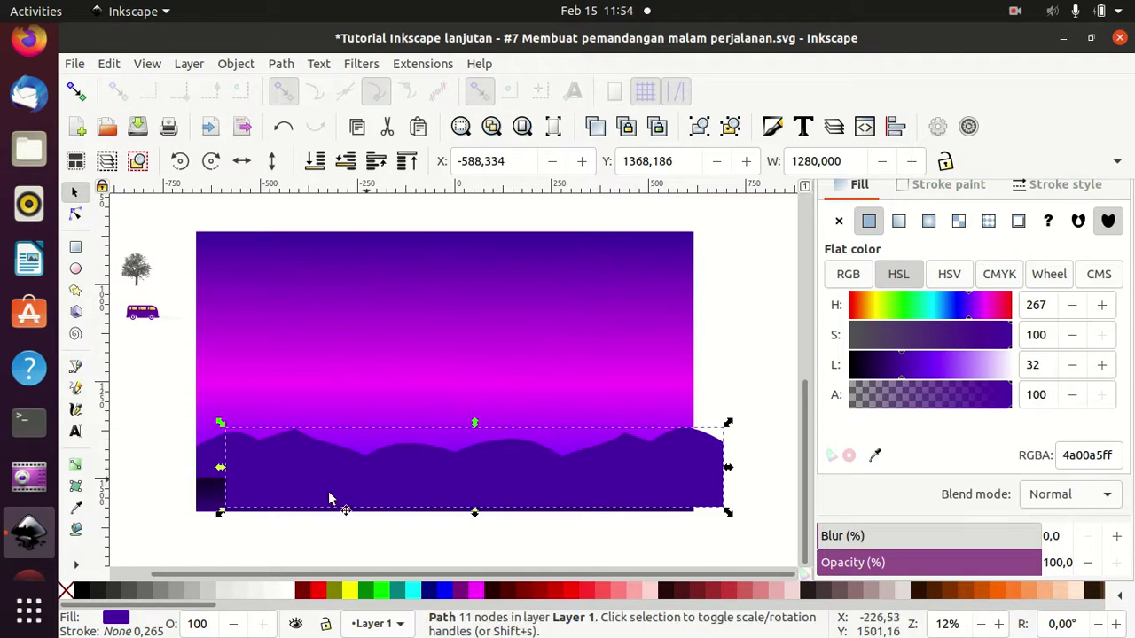
- Fill the back hill copy with a deeper magenta sampled from the sky
{"action": "left_click", "coordinate": [76, 507]}
{"action": "left_click", "coordinate": [679, 315]}
{"action": "left_click_drag", "start_coordinate": [676, 315], "coordinate": [676, 315]}
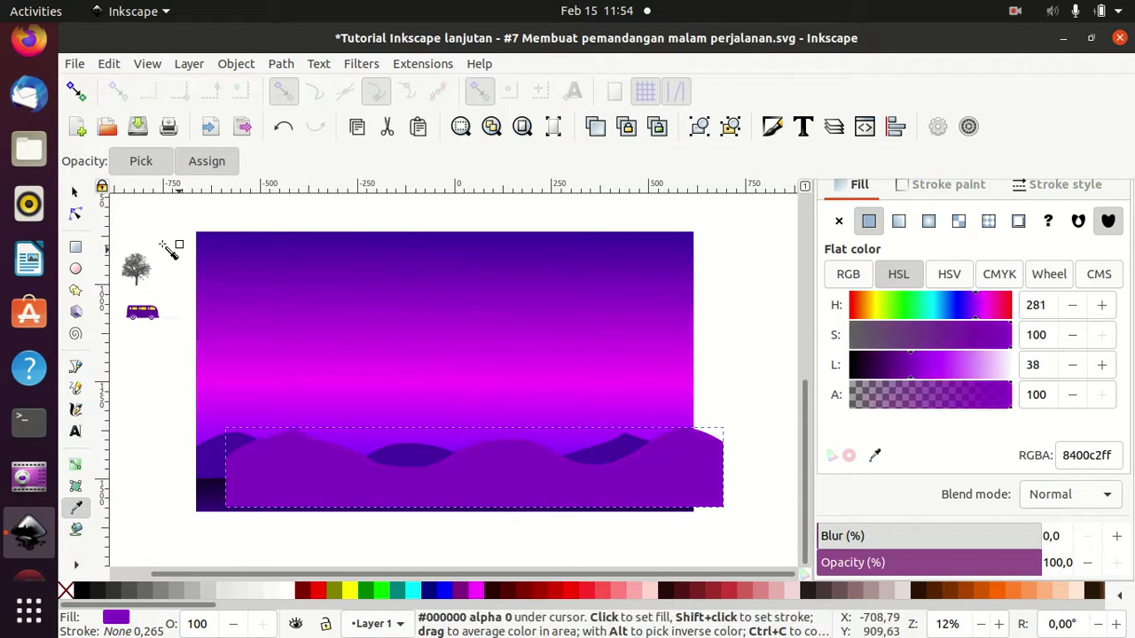
- Intersect the back hill with a sky copy and lower it behind the front hills
{"action": "left_click", "coordinate": [73, 193]}
{"action": "left_click", "coordinate": [357, 247]}
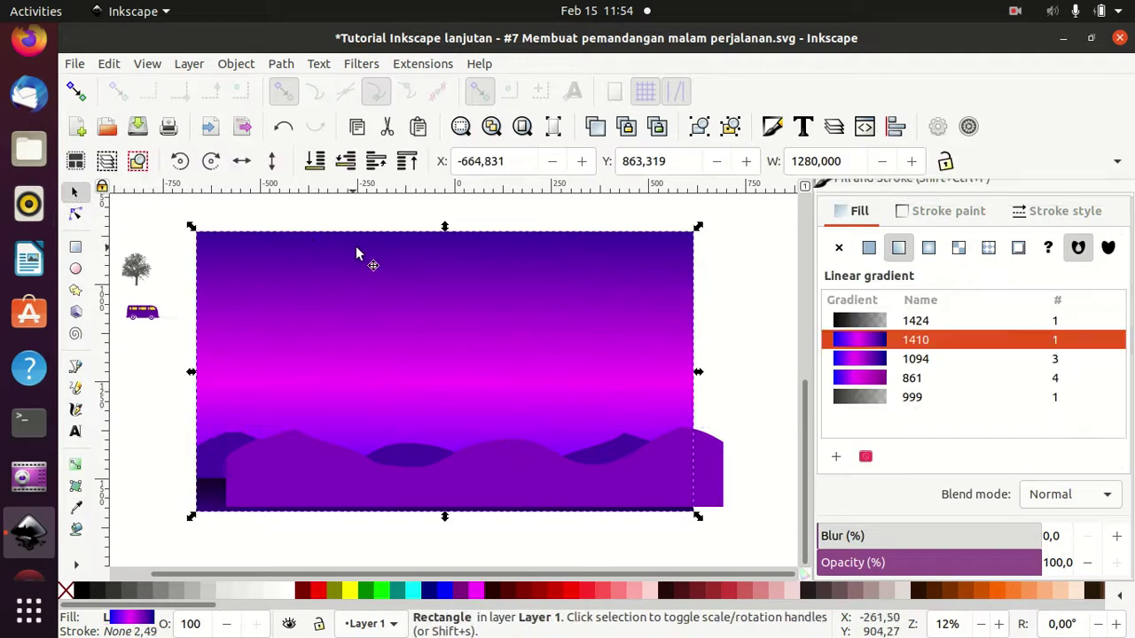
{"action": "key", "text": "Home"}
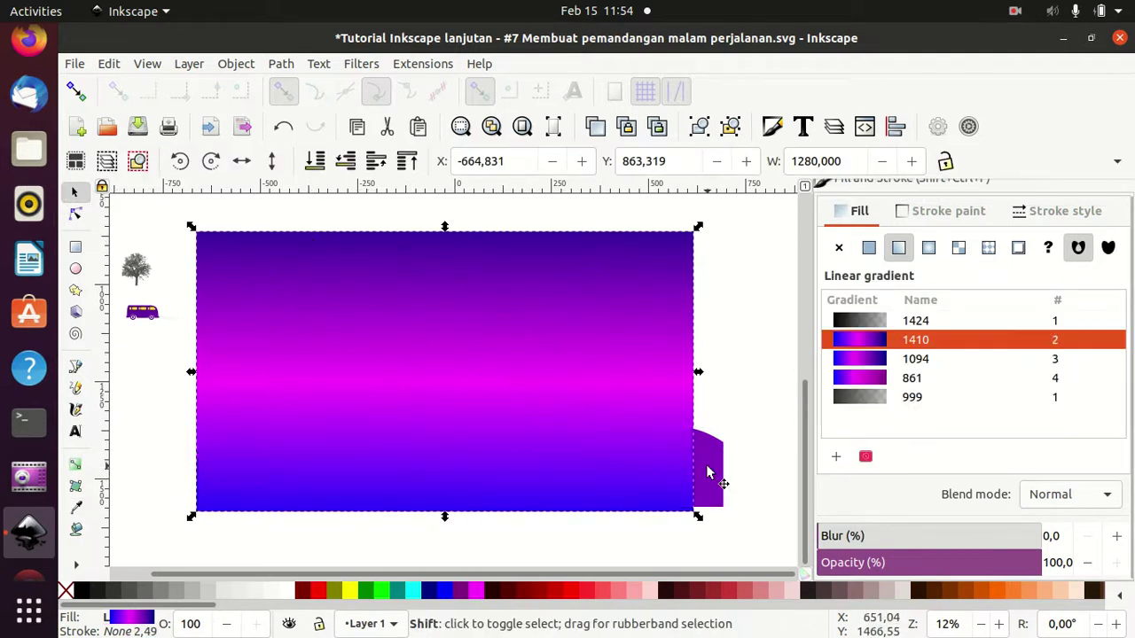
{"action": "left_click", "coordinate": [707, 473], "text": "shift"}
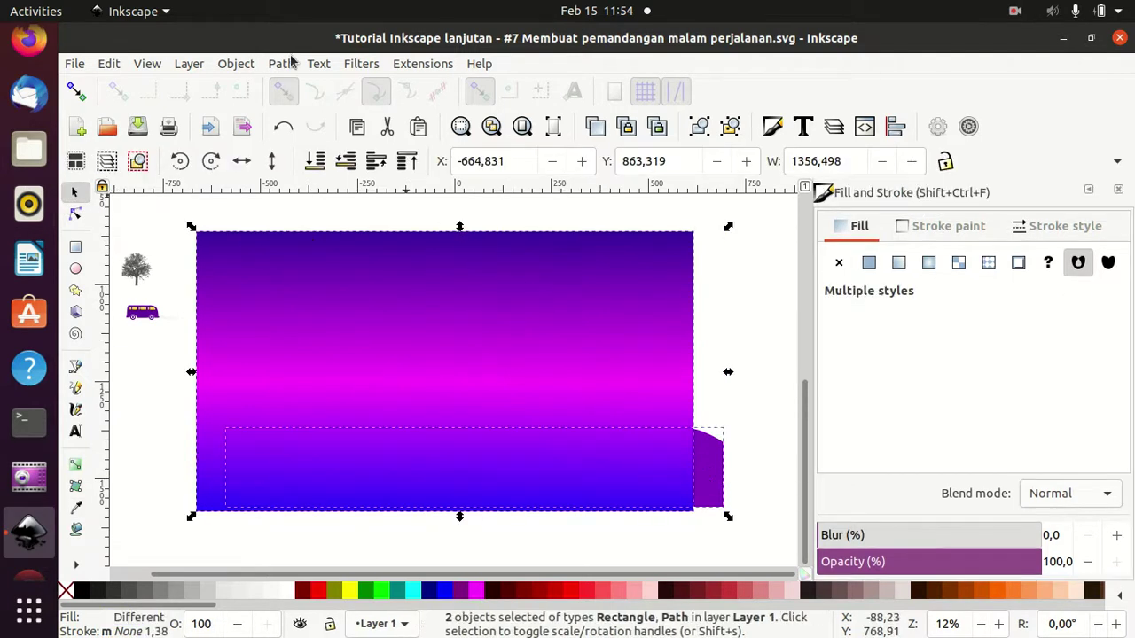
{"action": "left_click", "coordinate": [282, 63]}
{"action": "left_click", "coordinate": [334, 192]}
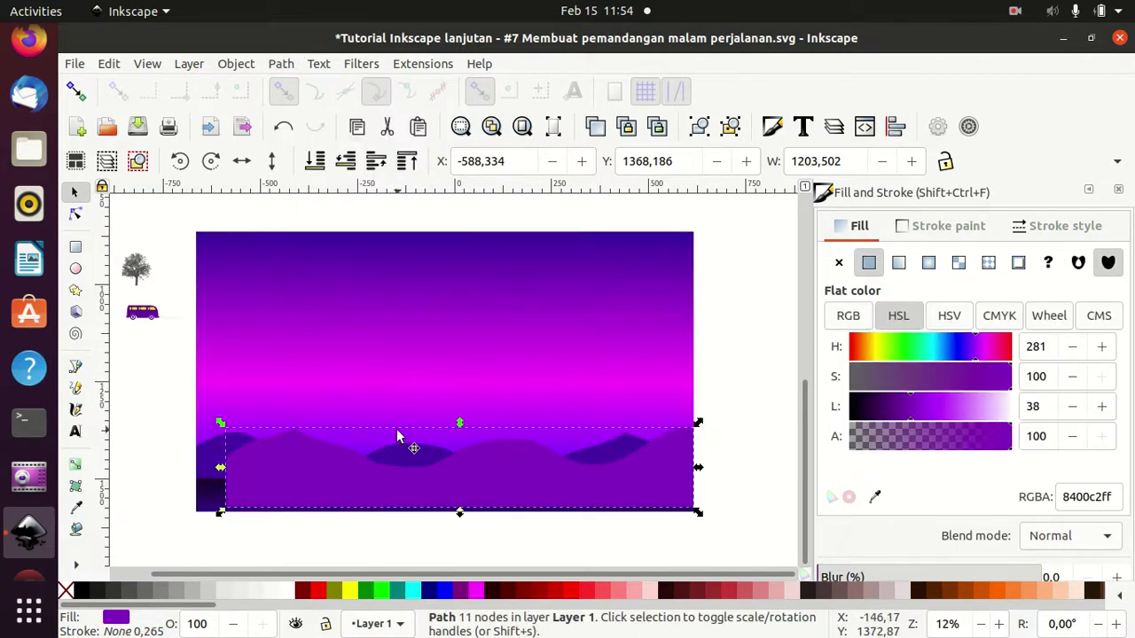
{"action": "left_click", "coordinate": [376, 160]}
{"action": "left_click", "coordinate": [376, 161]}
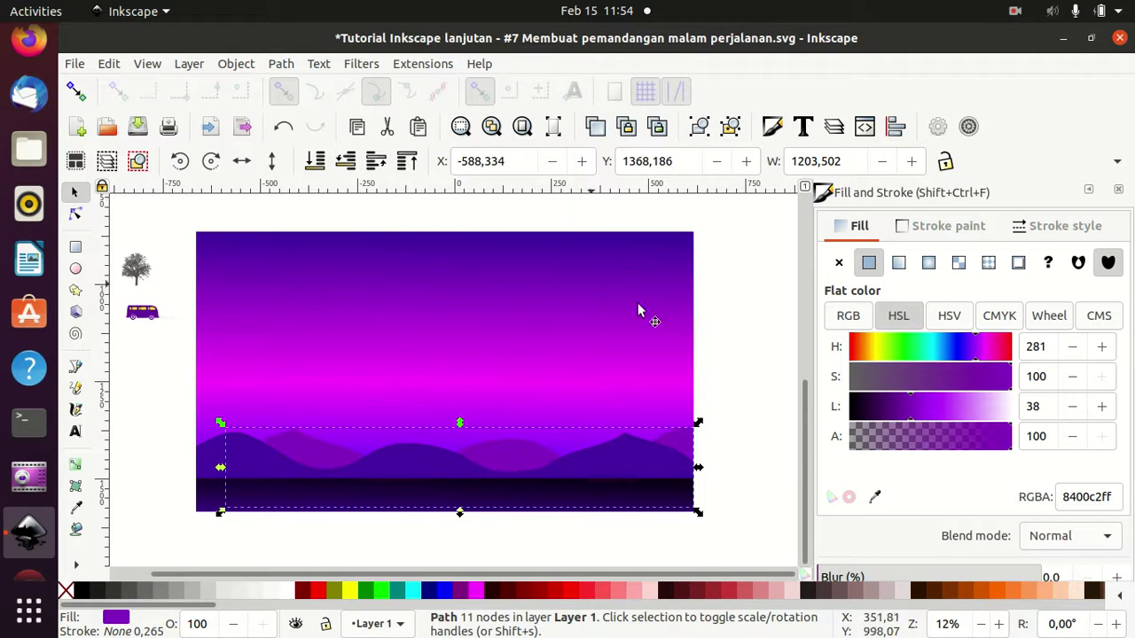
{"action": "left_click", "coordinate": [721, 330]}
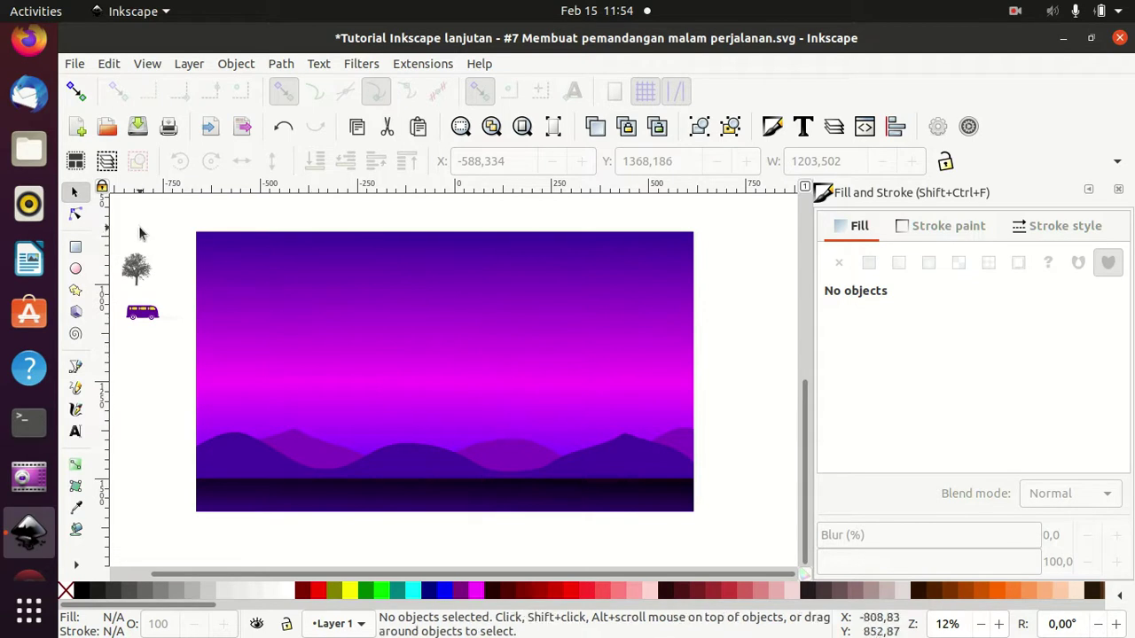
- Move the tree onto the left hills, raise it above them, and enlarge it about threefold
{"action": "left_click", "coordinate": [135, 273]}
{"action": "left_click_drag", "start_coordinate": [135, 273], "coordinate": [237, 450]}
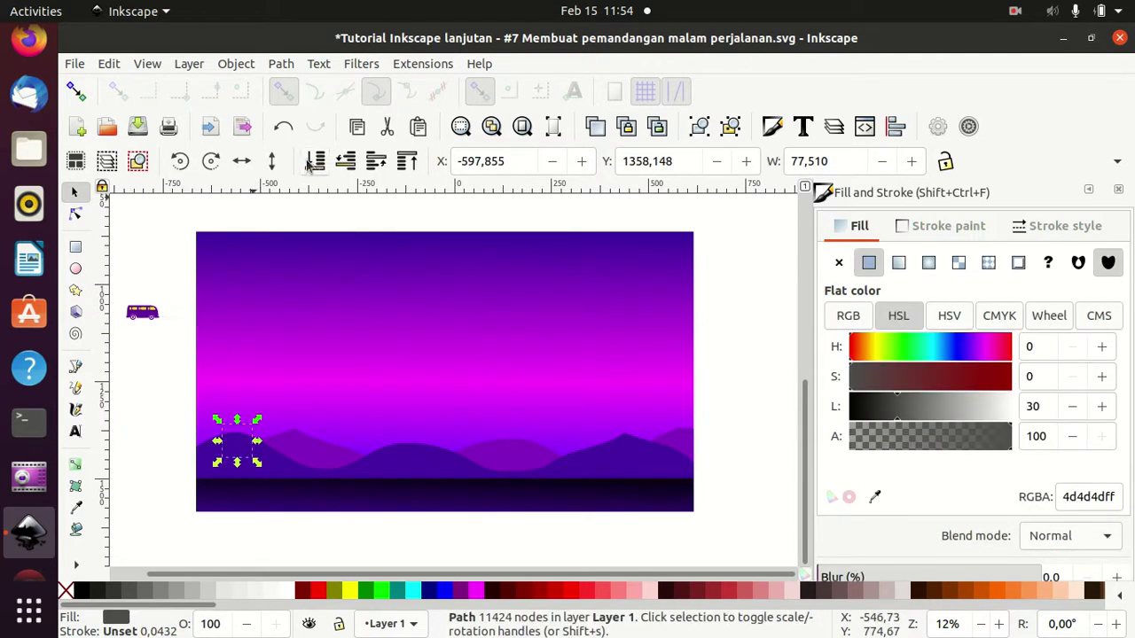
{"action": "left_click", "coordinate": [373, 166]}
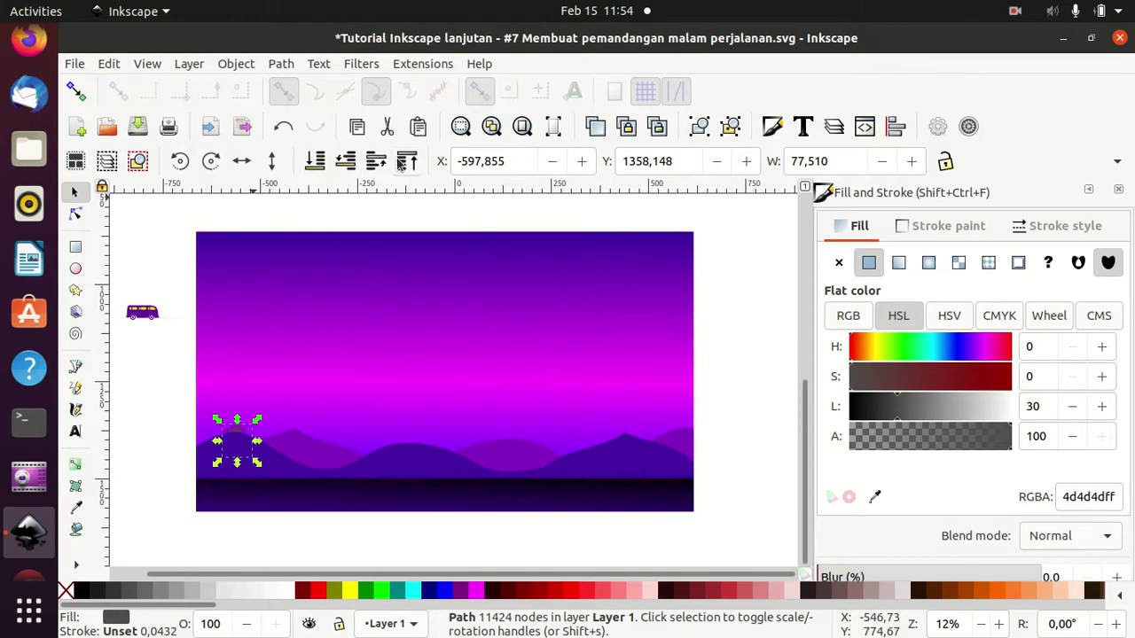
{"action": "left_click_drag", "start_coordinate": [256, 463], "coordinate": [322, 500]}
{"action": "left_click", "coordinate": [256, 440]}
{"action": "mouse_move", "coordinate": [255, 438]}
{"action": "left_mouse_down"}
{"action": "mouse_move", "coordinate": [260, 404]}
{"action": "mouse_move", "coordinate": [264, 428]}
{"action": "left_mouse_up"}
{"action": "left_click_drag", "start_coordinate": [299, 374], "coordinate": [289, 396]}
{"action": "left_click_drag", "start_coordinate": [251, 441], "coordinate": [253, 444]}
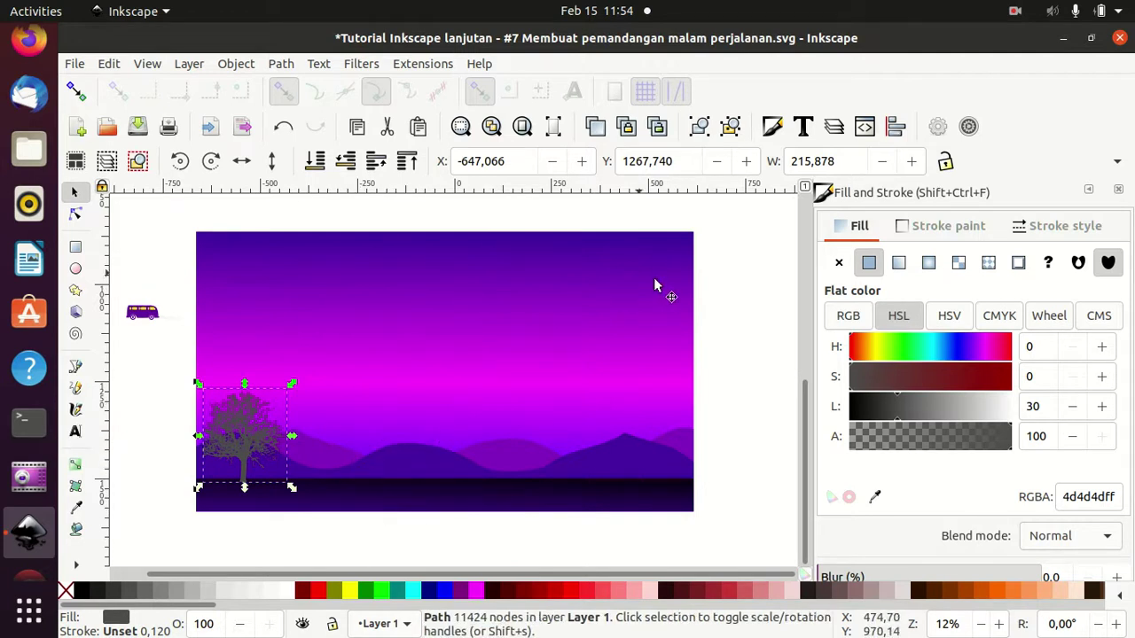
- Darken the tree's fill to lightness 16 and place a duplicate further right on the hills
{"action": "left_click", "coordinate": [907, 417]}
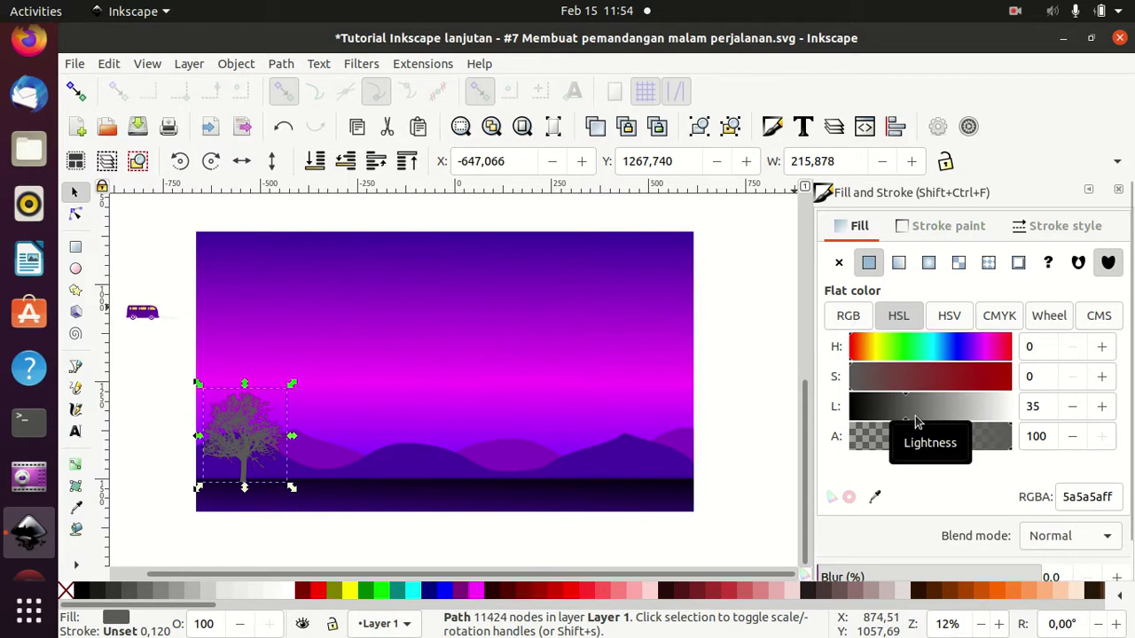
{"action": "left_click_drag", "start_coordinate": [886, 422], "coordinate": [874, 423]}
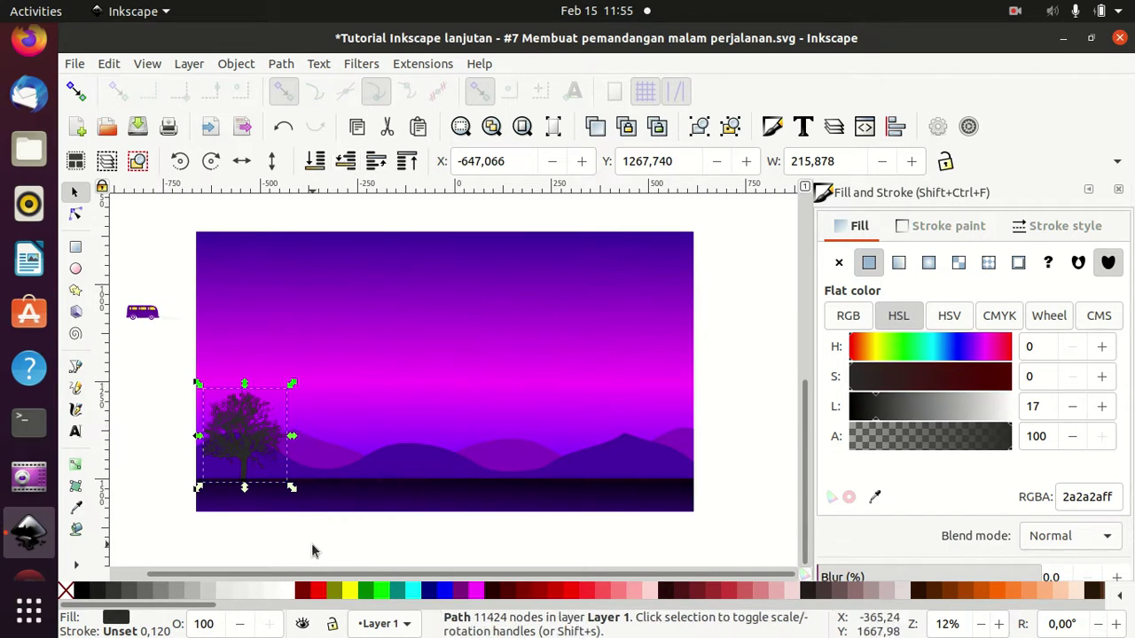
{"action": "key", "text": "Tab"}
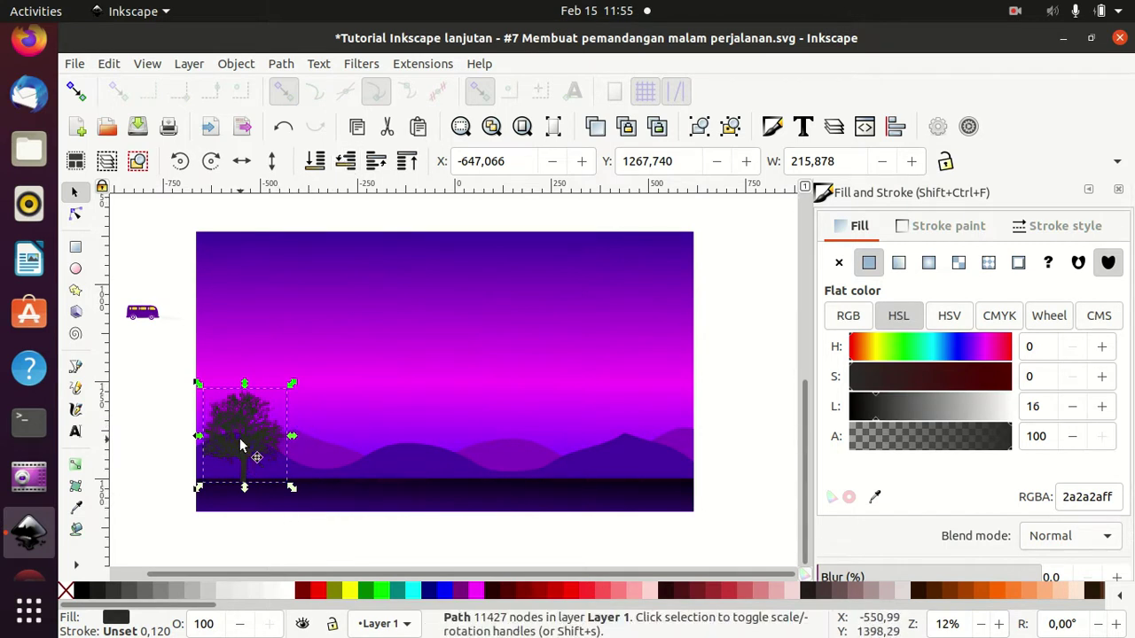
{"action": "mouse_move", "coordinate": [240, 446]}
{"action": "left_mouse_down"}
{"action": "mouse_move", "coordinate": [367, 423]}
{"action": "mouse_move", "coordinate": [352, 436]}
{"action": "left_mouse_up"}
- Halve the tree copy, lower it, darken it to lightness 10, and add a duplicate farther right
{"action": "left_click_drag", "start_coordinate": [391, 381], "coordinate": [352, 451]}
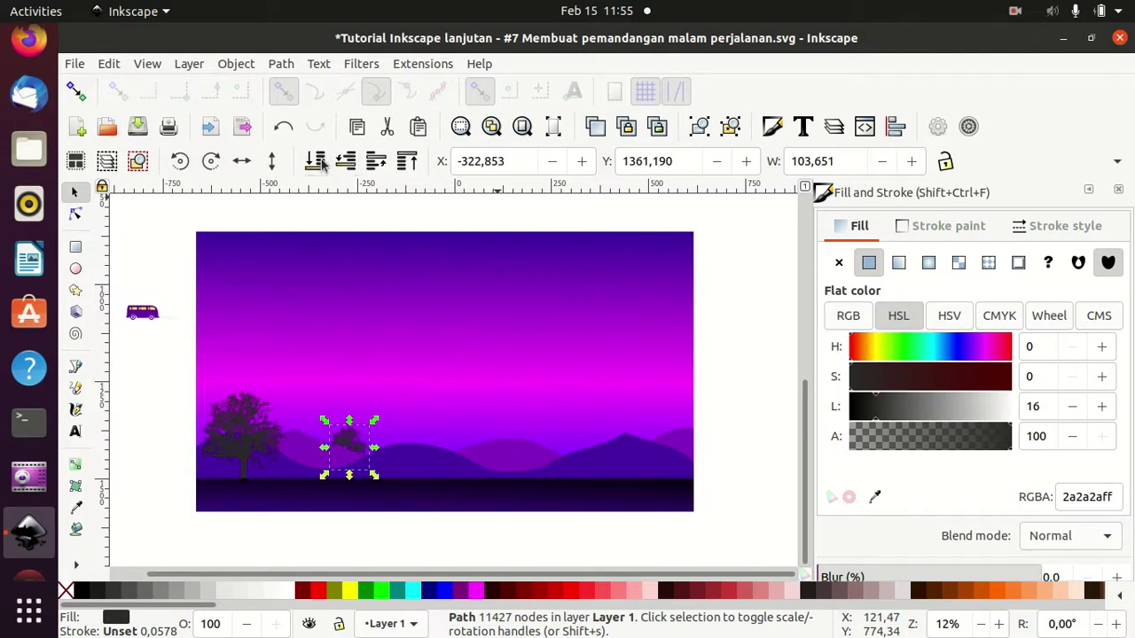
{"action": "left_click", "coordinate": [373, 166]}
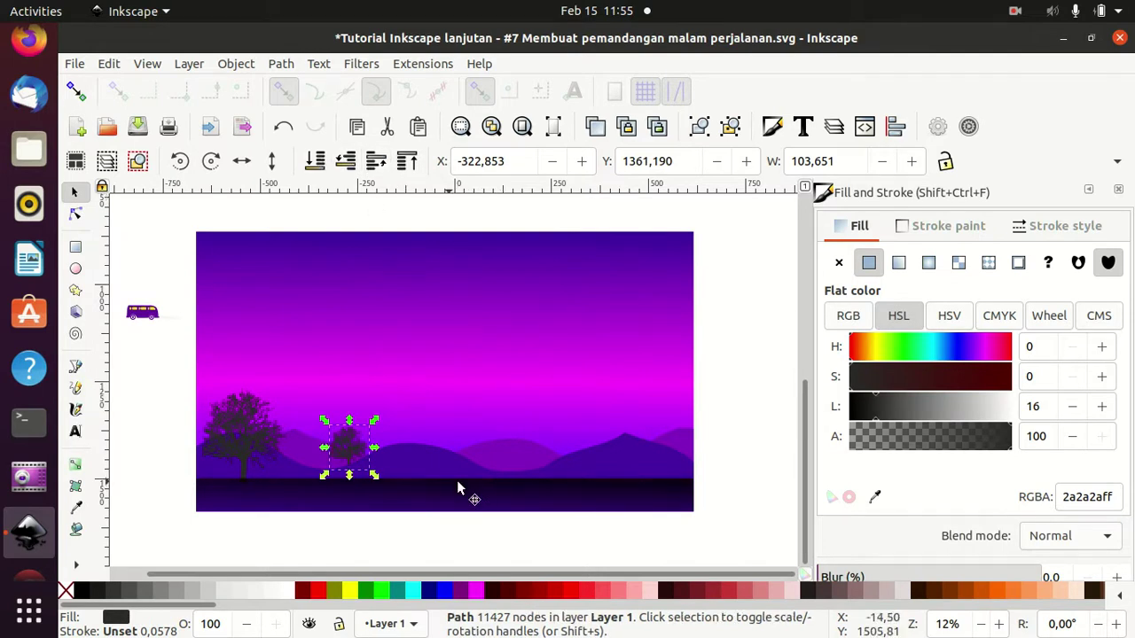
{"action": "left_click", "coordinate": [872, 417]}
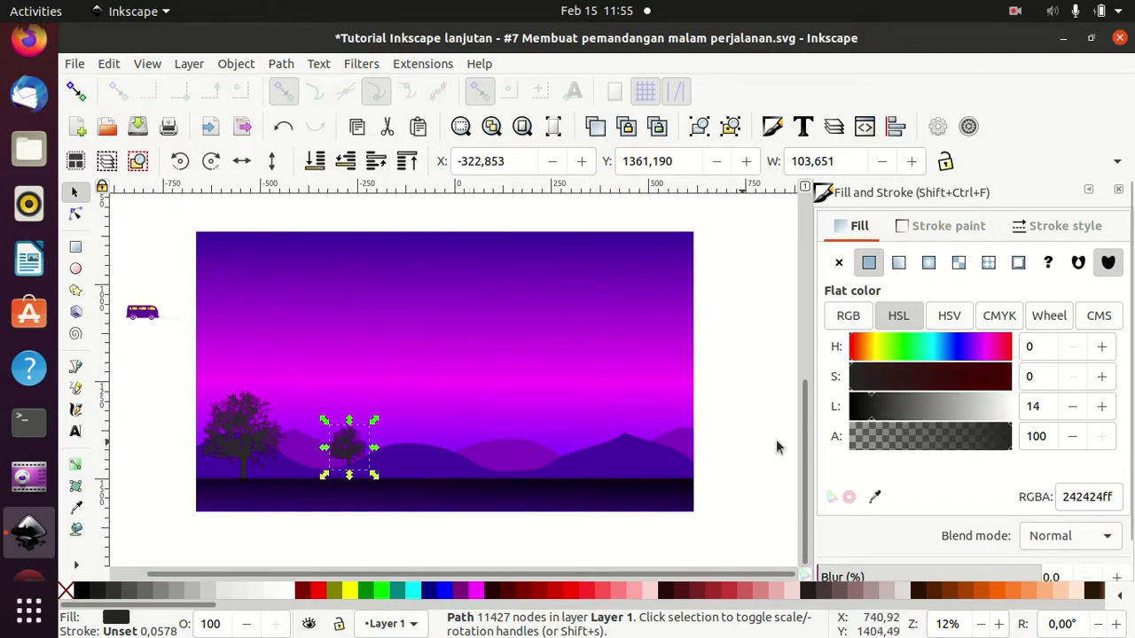
{"action": "left_click", "coordinate": [865, 415]}
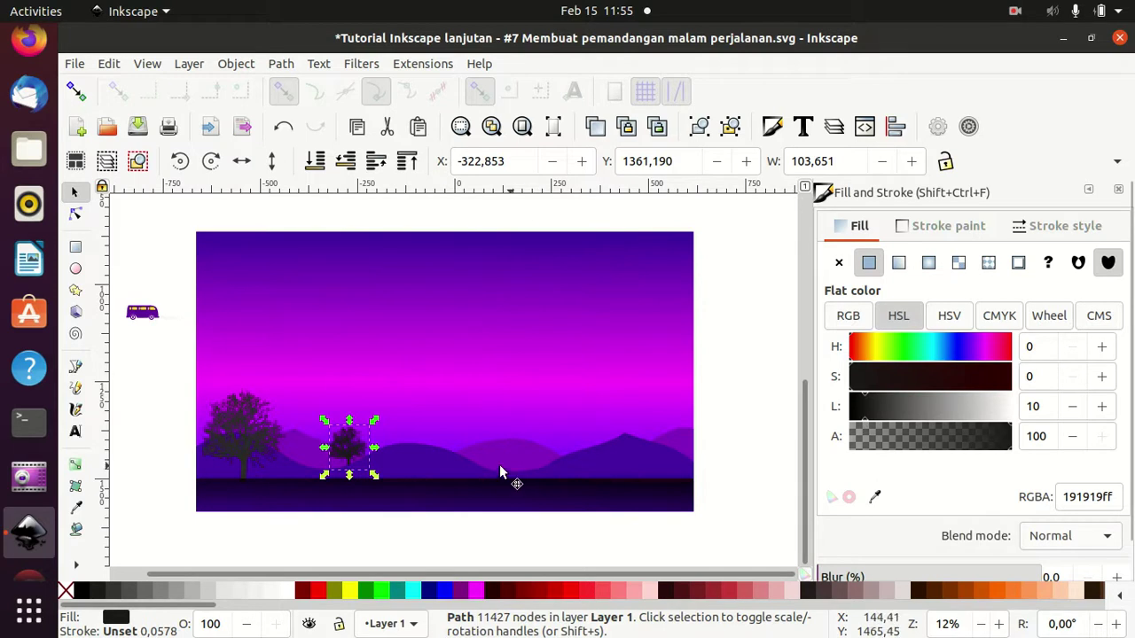
{"action": "key", "text": "ctrl+d"}
{"action": "mouse_move", "coordinate": [359, 448]}
{"action": "left_mouse_down"}
{"action": "mouse_move", "coordinate": [543, 432]}
{"action": "mouse_move", "coordinate": [534, 423]}
{"action": "mouse_move", "coordinate": [558, 410]}
{"action": "mouse_move", "coordinate": [539, 448]}
{"action": "mouse_move", "coordinate": [557, 418]}
{"action": "mouse_move", "coordinate": [540, 424]}
{"action": "mouse_move", "coordinate": [547, 431]}
{"action": "left_mouse_up"}
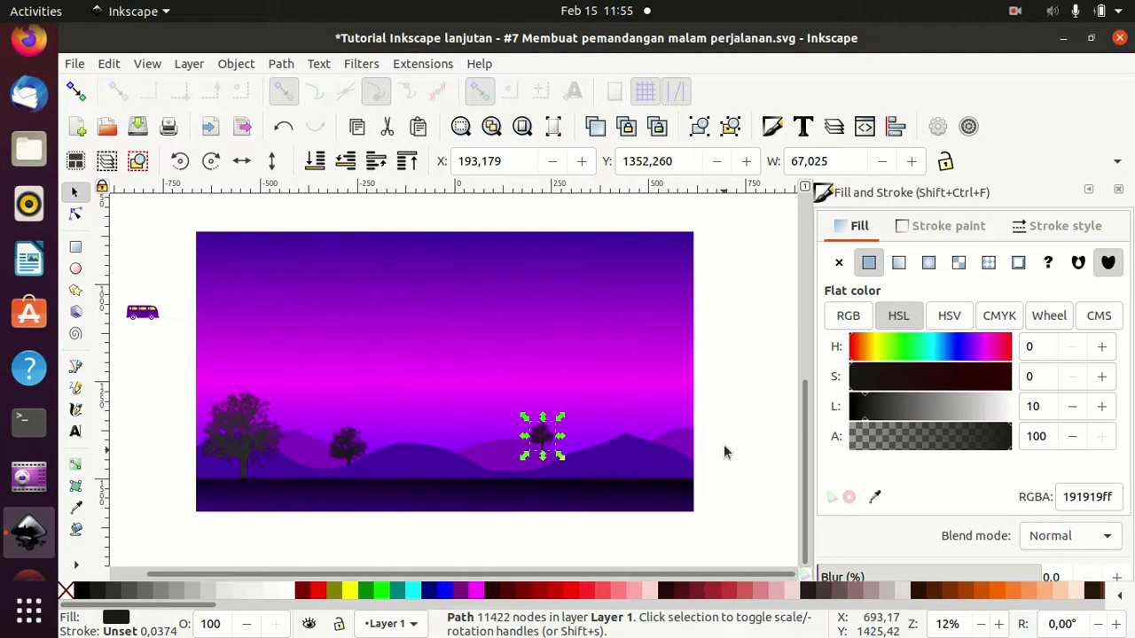
- Darken the far tree to near-black (lightness 6) and move it down one level
{"action": "left_click", "coordinate": [859, 417]}
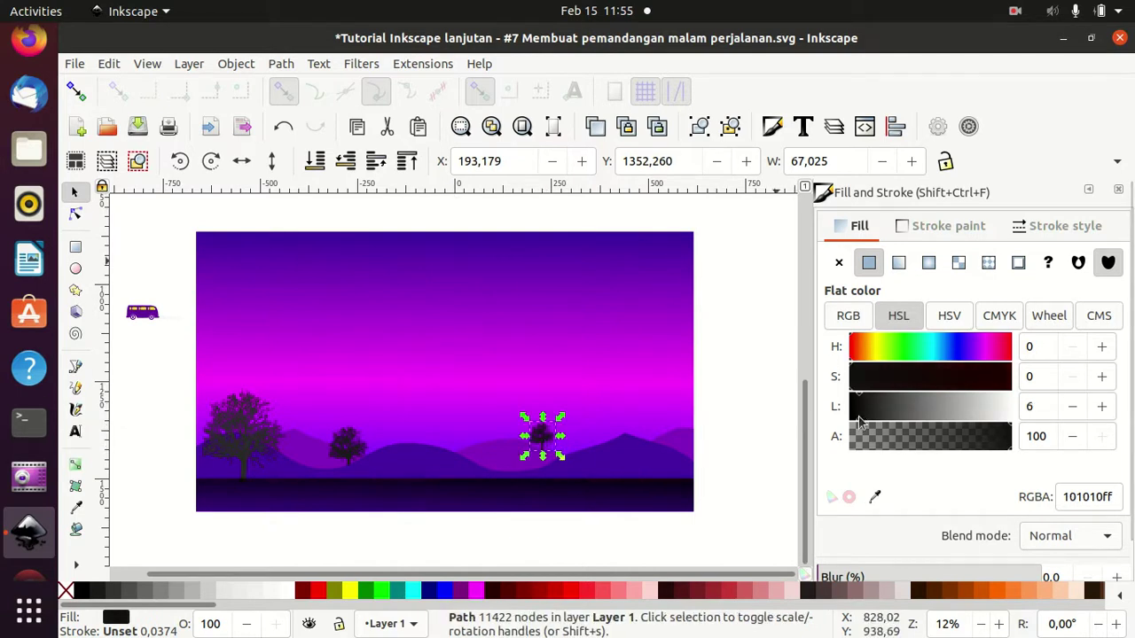
{"action": "left_click", "coordinate": [374, 169]}
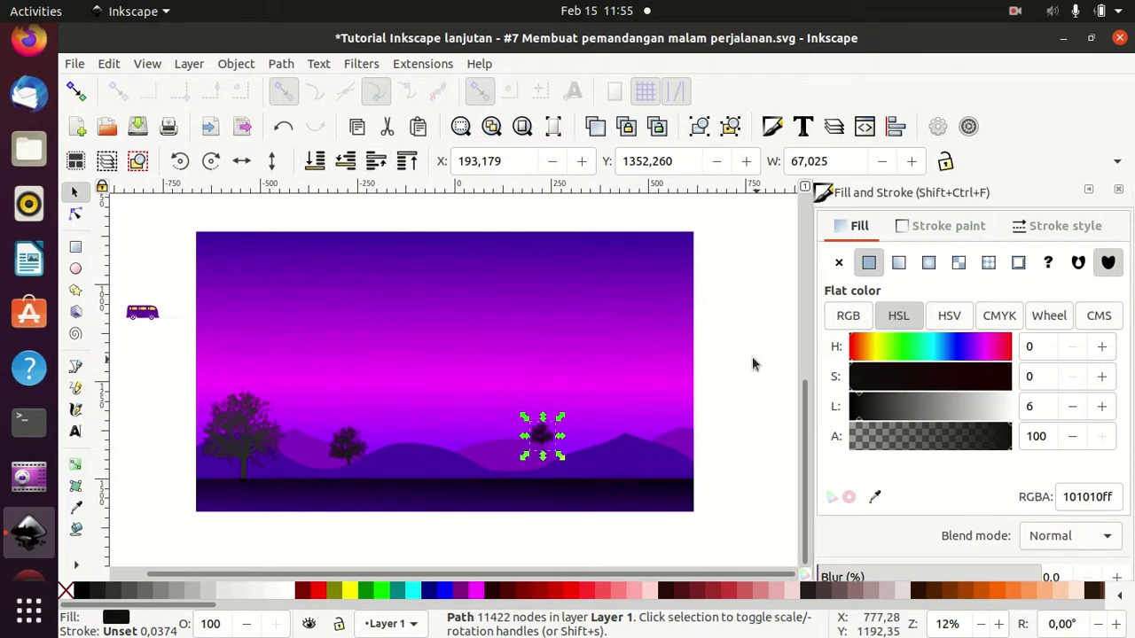
{"action": "left_click", "coordinate": [743, 381]}
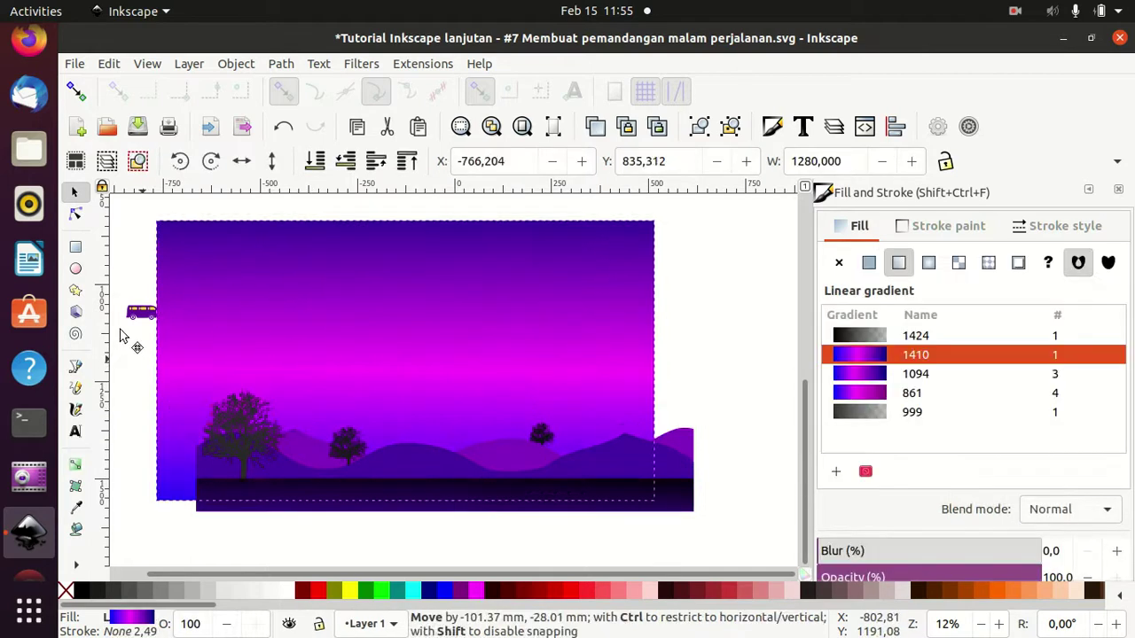
- Undo an accidental move of the sky and box-select the van beside the page
{"action": "left_click_drag", "start_coordinate": [199, 377], "coordinate": [109, 297]}
{"action": "key", "text": "ctrl+z"}
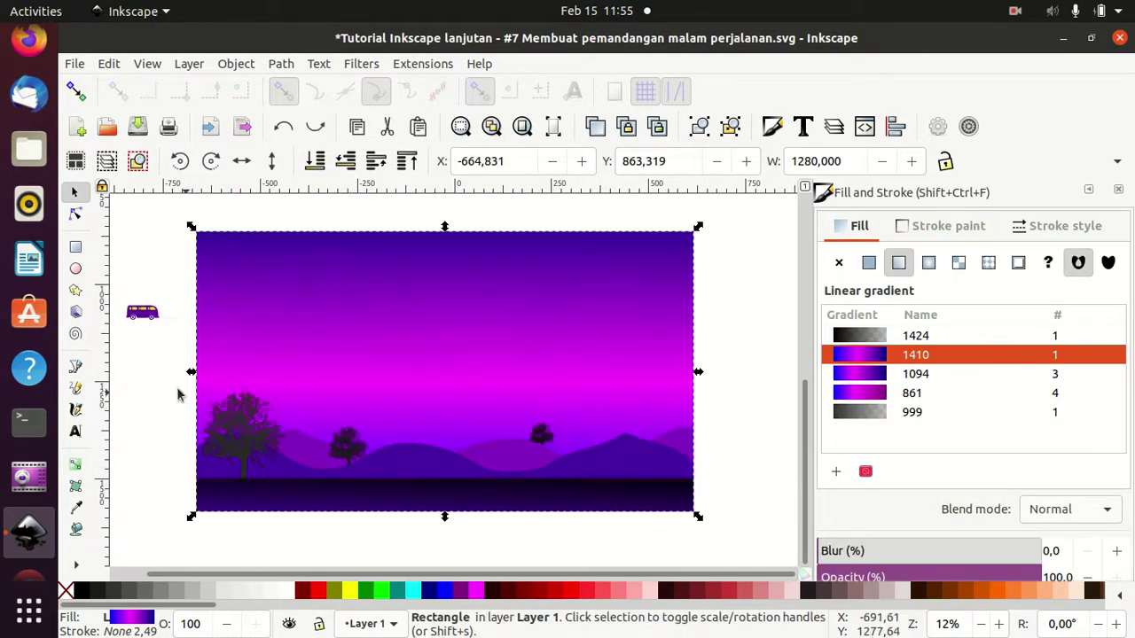
{"action": "left_click", "coordinate": [152, 384]}
{"action": "left_click_drag", "start_coordinate": [179, 383], "coordinate": [120, 278]}
{"action": "left_click", "coordinate": [162, 414]}
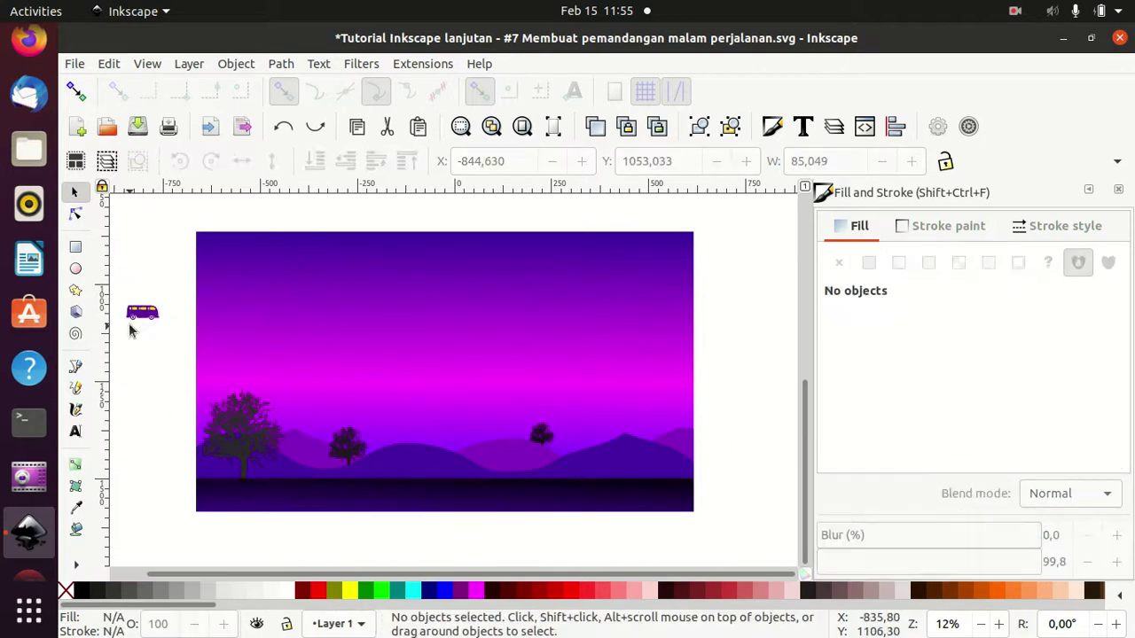
- Move the whole van group into the scene onto the road and enlarge it to about 123%
{"action": "left_click_drag", "start_coordinate": [245, 578], "coordinate": [203, 535]}
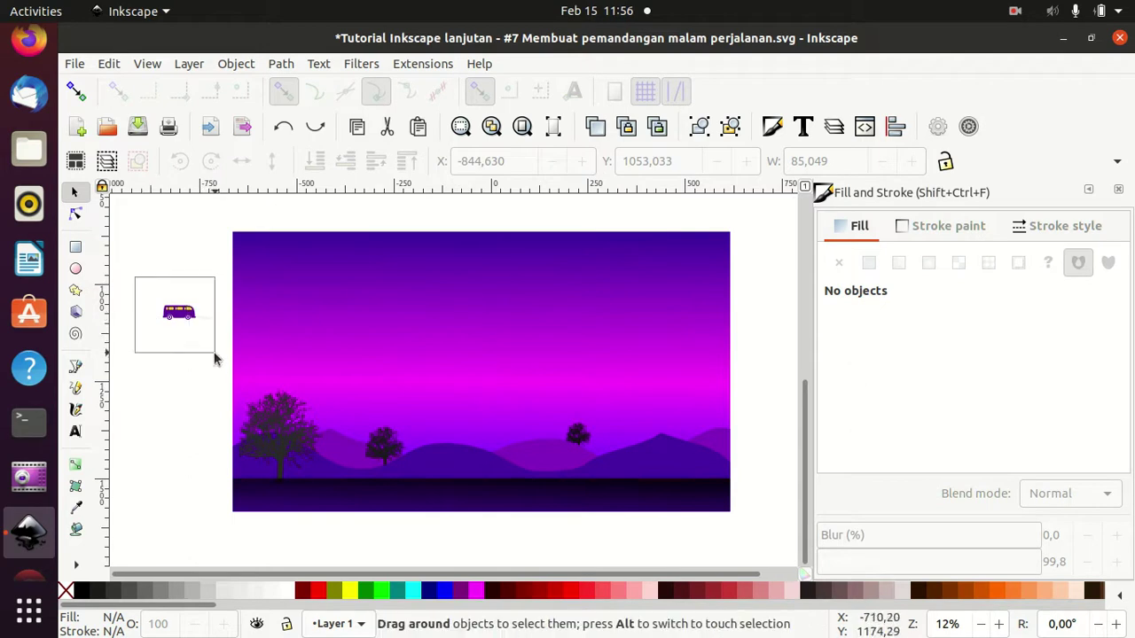
{"action": "left_click_drag", "start_coordinate": [137, 278], "coordinate": [231, 362]}
{"action": "mouse_move", "coordinate": [185, 313]}
{"action": "left_mouse_down"}
{"action": "mouse_move", "coordinate": [393, 473]}
{"action": "mouse_move", "coordinate": [377, 475]}
{"action": "left_mouse_up"}
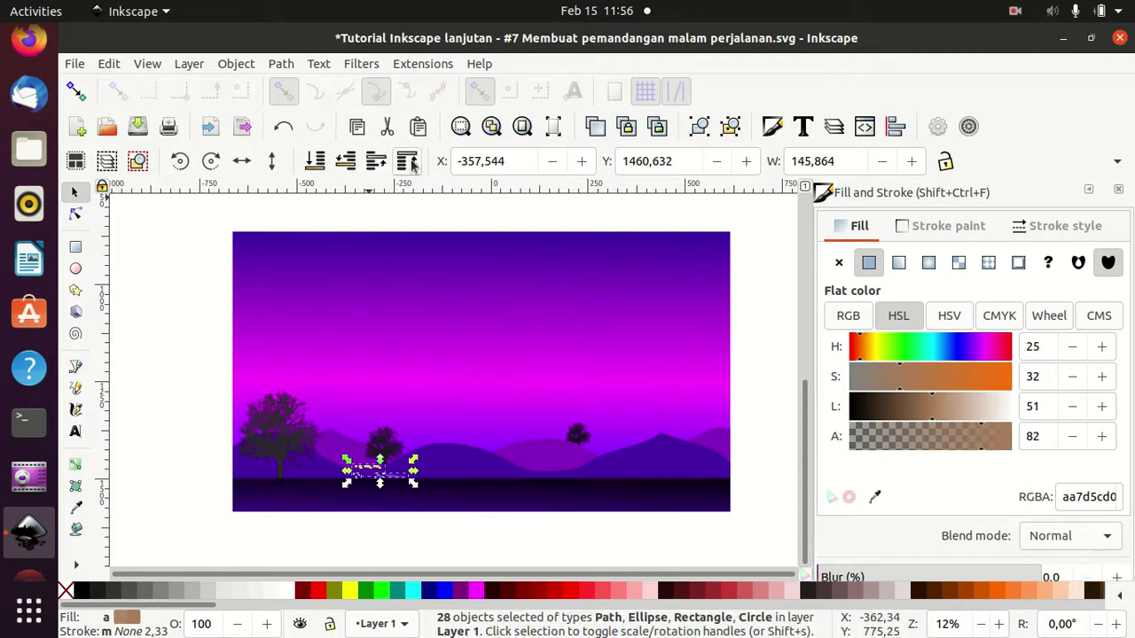
{"action": "left_click_drag", "start_coordinate": [413, 483], "coordinate": [439, 492]}
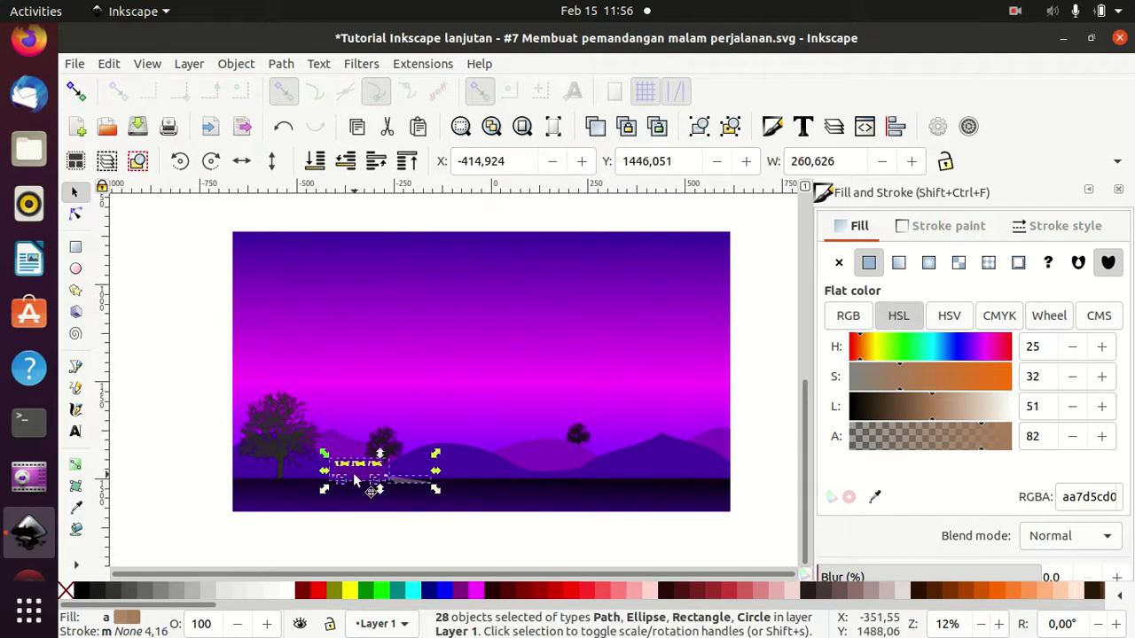
{"action": "left_click_drag", "start_coordinate": [357, 472], "coordinate": [430, 470]}
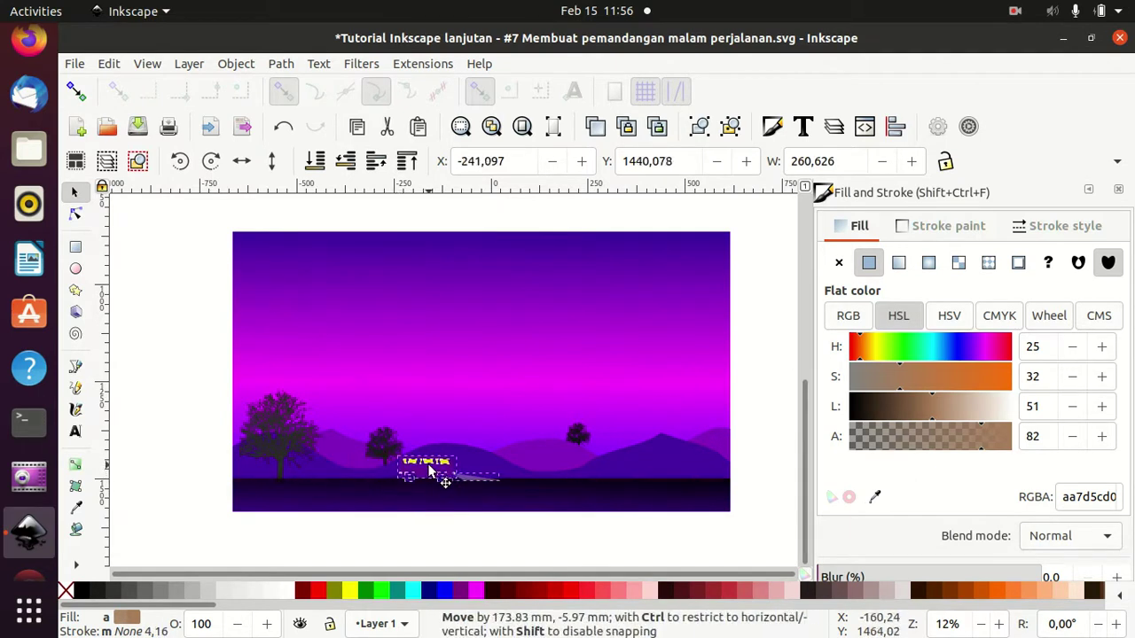
{"action": "scroll", "coordinate": [515, 514], "scroll_direction": "up", "scroll_amount": 3, "text": "ctrl"}
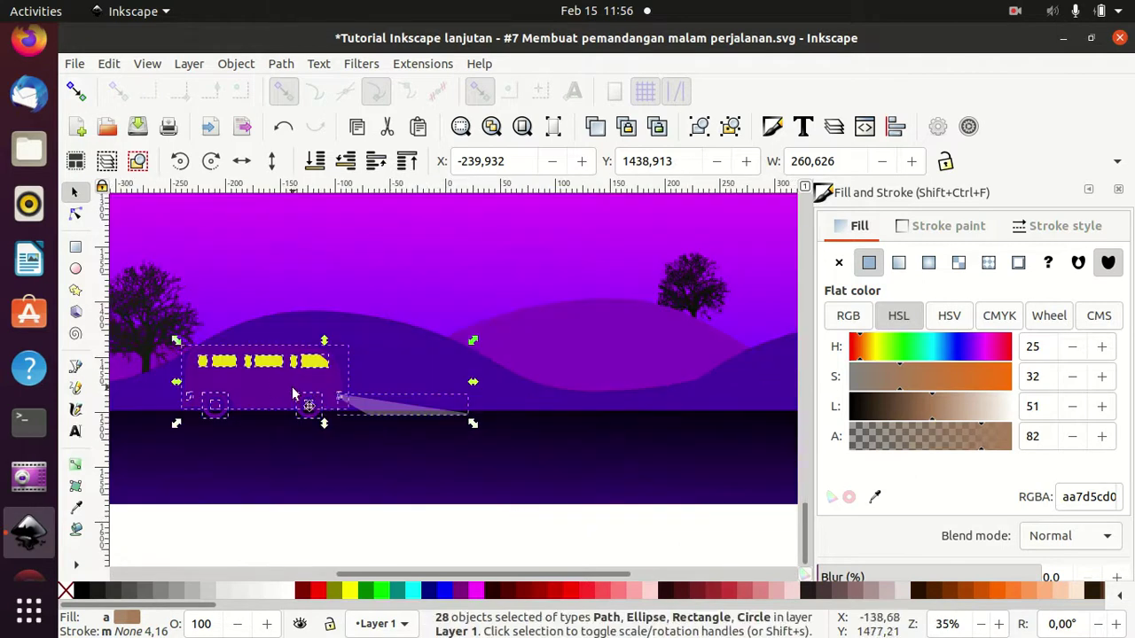
{"action": "left_click_drag", "start_coordinate": [273, 388], "coordinate": [300, 383]}
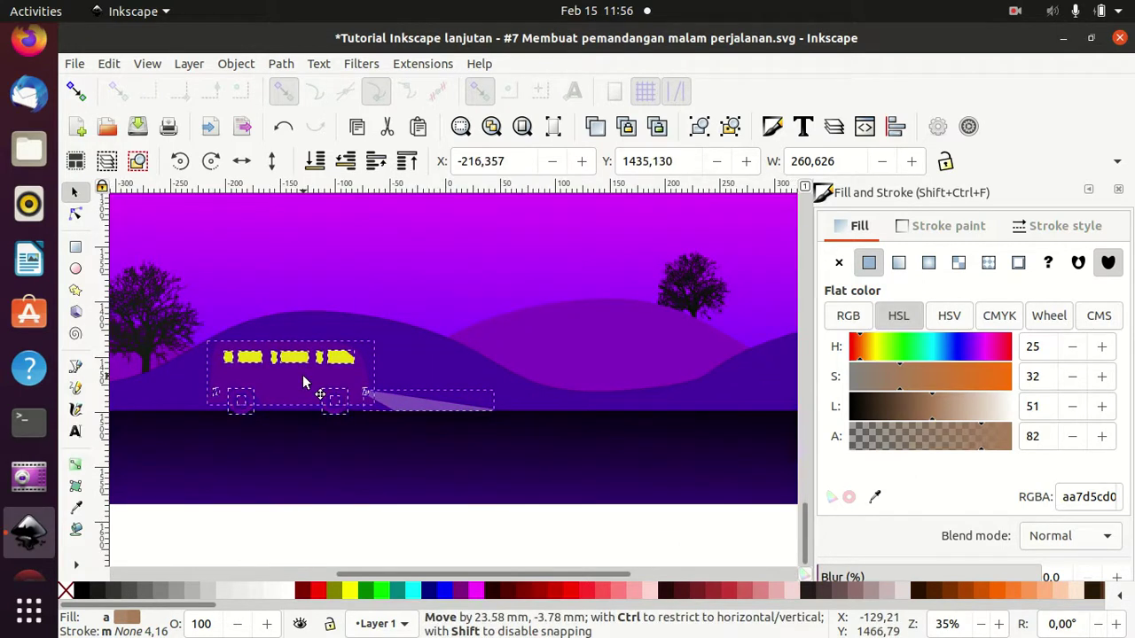
{"action": "left_click", "coordinate": [357, 536]}
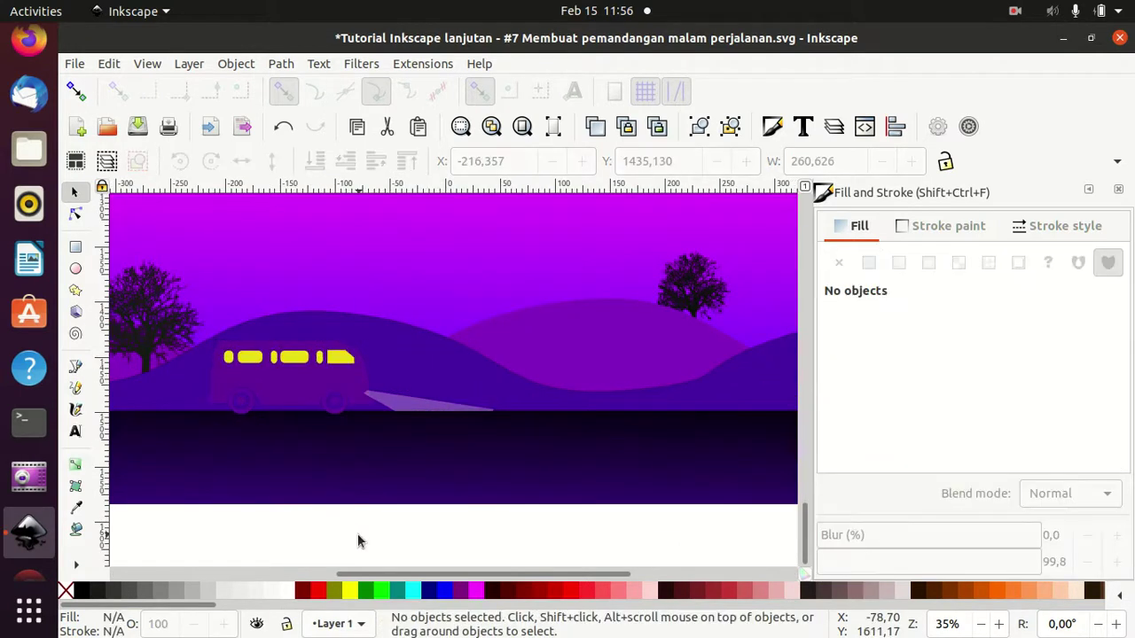
{"action": "scroll", "coordinate": [357, 539], "scroll_direction": "down", "scroll_amount": 1, "text": "ctrl"}
{"action": "scroll", "coordinate": [357, 534], "scroll_direction": "down", "scroll_amount": 1, "text": "ctrl"}
{"action": "scroll", "coordinate": [358, 534], "scroll_direction": "down", "scroll_amount": 1, "text": "ctrl"}
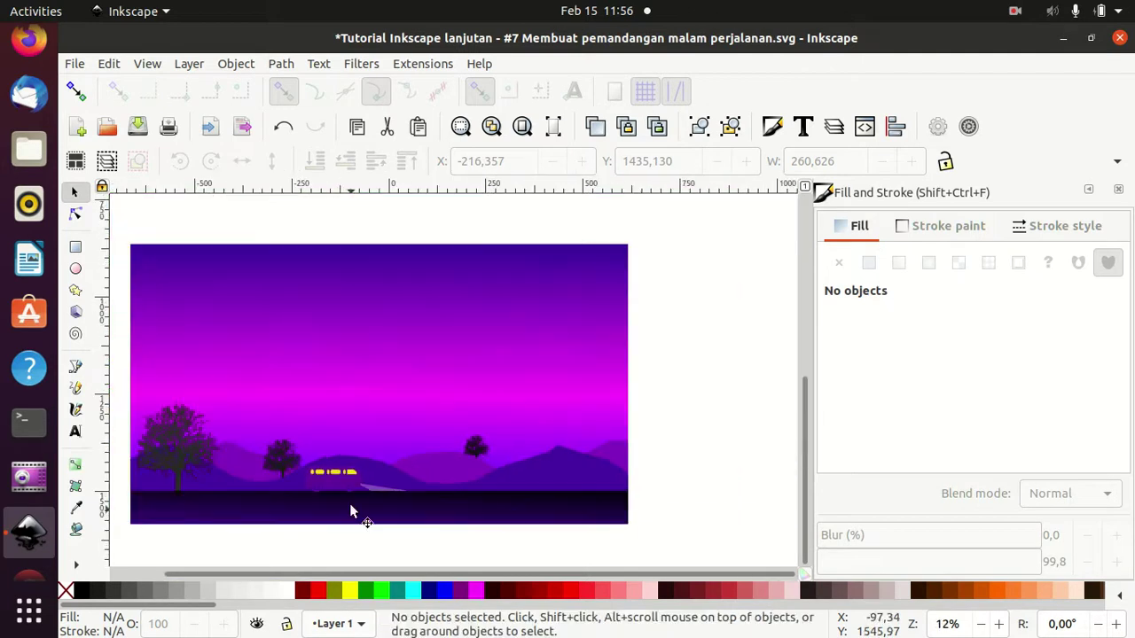
- Shift the van slightly right and down, enlarge it a little, and undo a trial darker colour
{"action": "left_click_drag", "start_coordinate": [402, 562], "coordinate": [299, 451]}
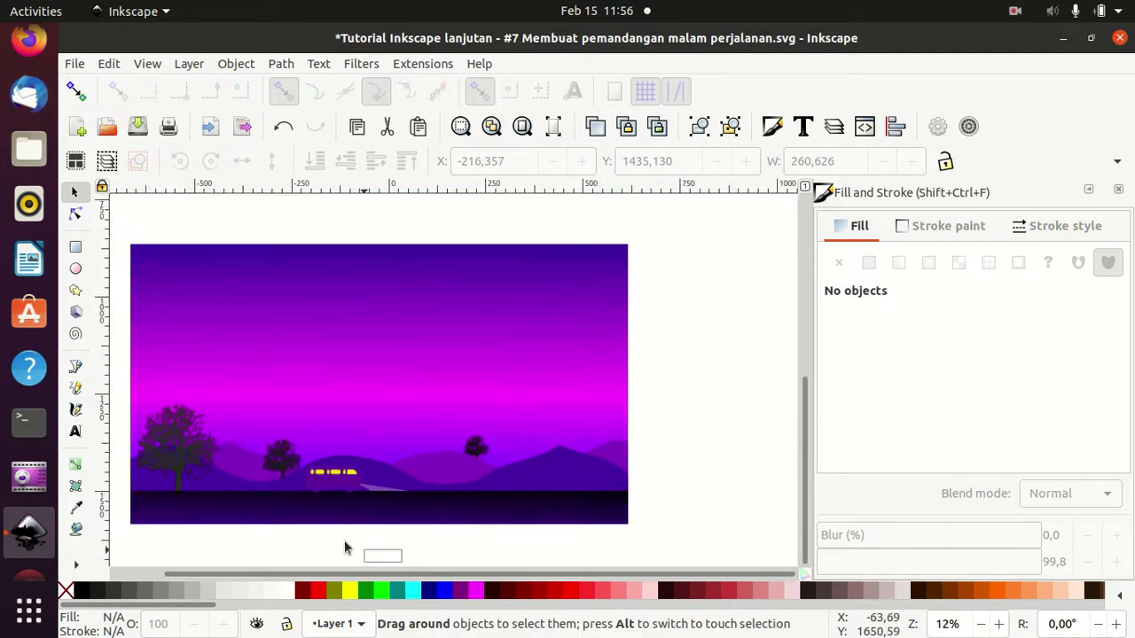
{"action": "left_click_drag", "start_coordinate": [463, 552], "coordinate": [279, 454]}
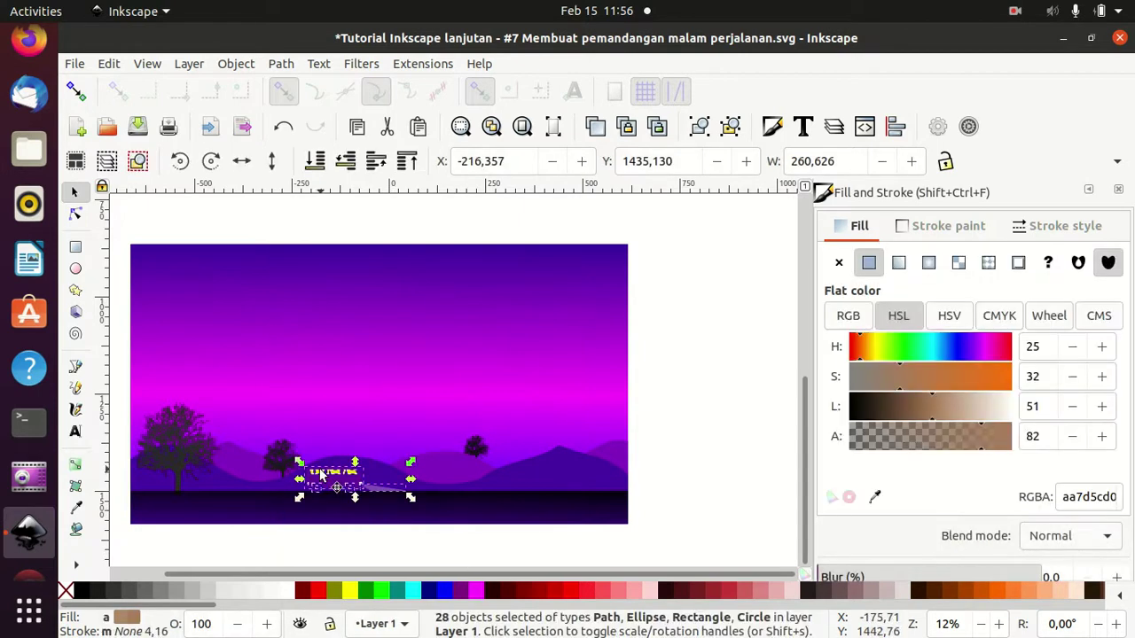
{"action": "left_click_drag", "start_coordinate": [330, 486], "coordinate": [352, 491]}
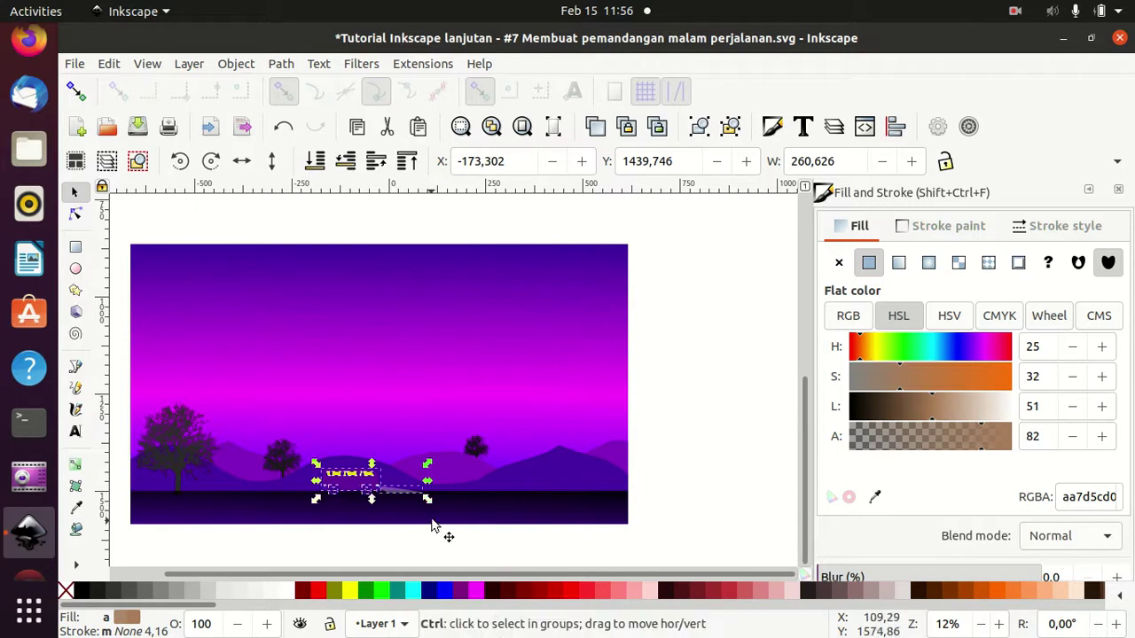
{"action": "left_click_drag", "start_coordinate": [428, 502], "coordinate": [434, 502]}
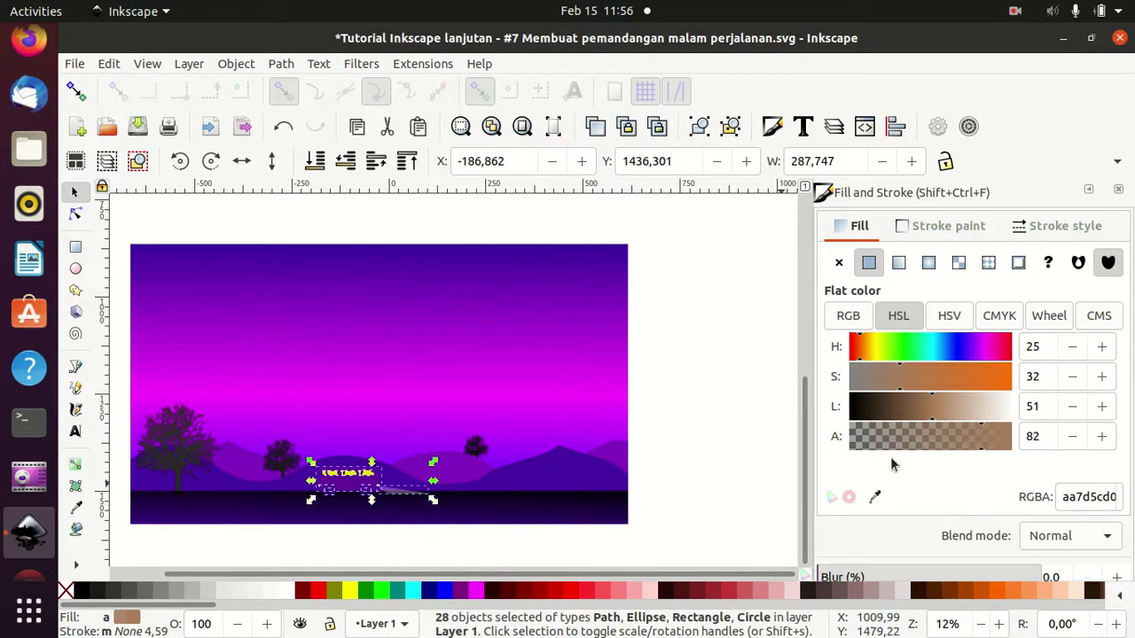
{"action": "left_click", "coordinate": [927, 418]}
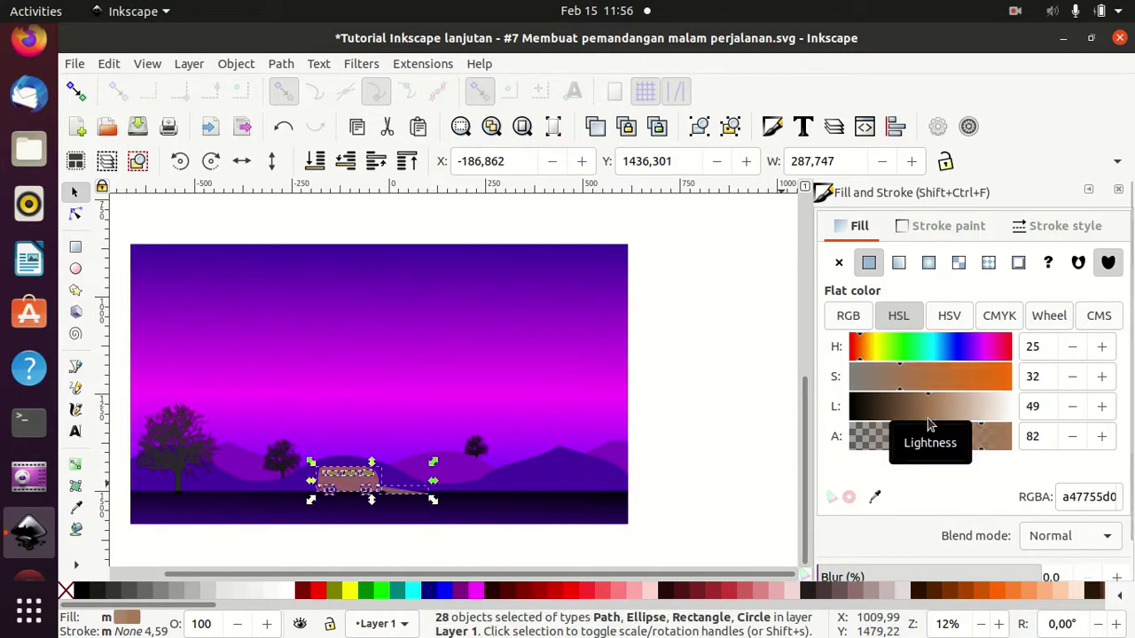
{"action": "key", "text": "ctrl+z"}
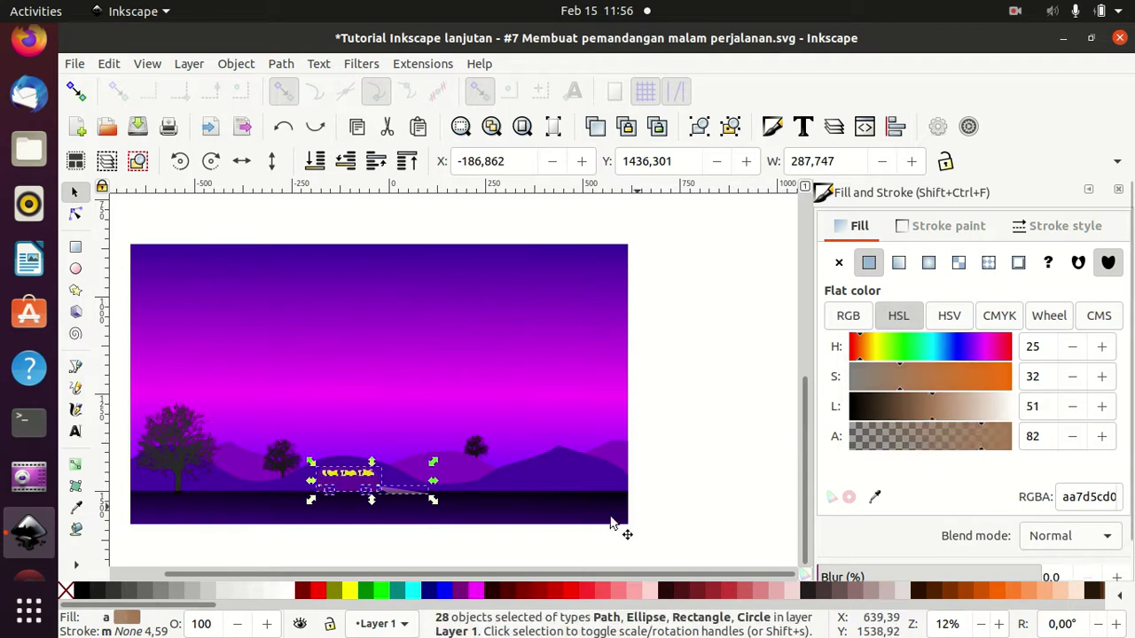
{"action": "left_click", "coordinate": [546, 555]}
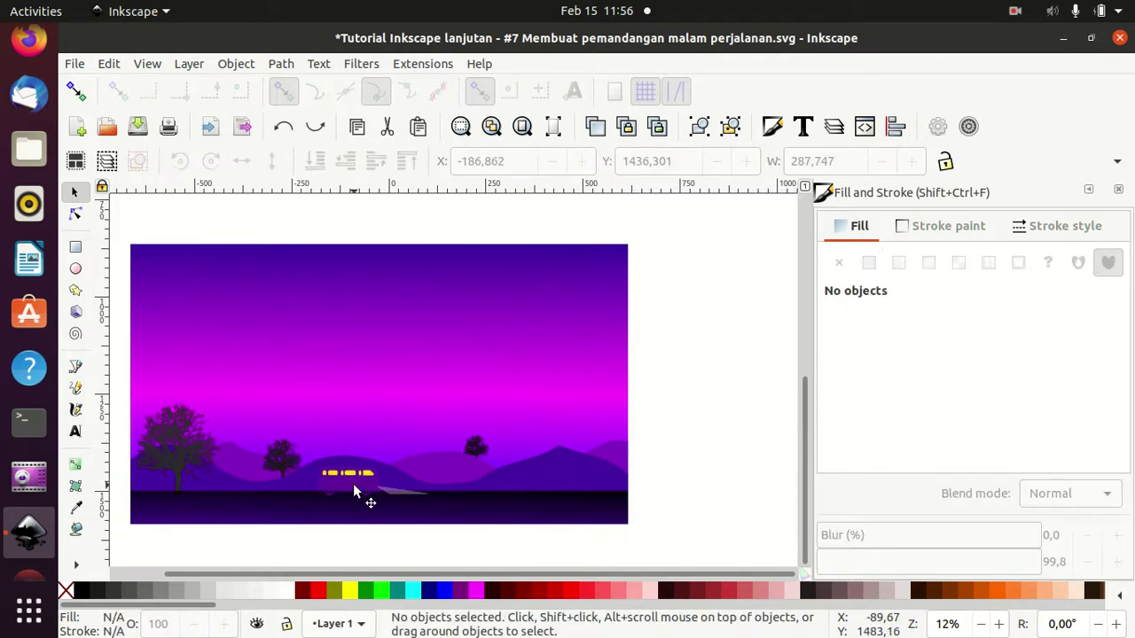
{"action": "left_click", "coordinate": [354, 484]}
- Darken the van body's fill colour
{"action": "left_click", "coordinate": [507, 557]}
{"action": "scroll", "coordinate": [512, 551], "scroll_direction": "down", "scroll_amount": 1, "text": "ctrl"}
{"action": "scroll", "coordinate": [512, 551], "scroll_direction": "up", "scroll_amount": 1, "text": "ctrl"}
{"action": "scroll", "coordinate": [513, 552], "scroll_direction": "up", "scroll_amount": 2, "text": "ctrl"}
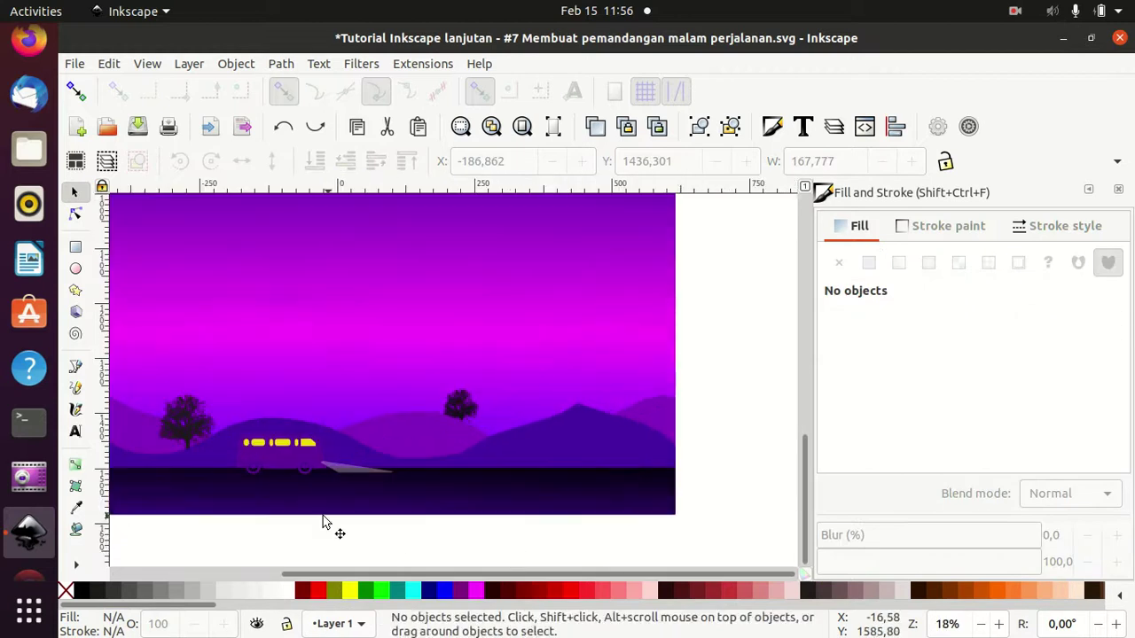
{"action": "left_click", "coordinate": [270, 459]}
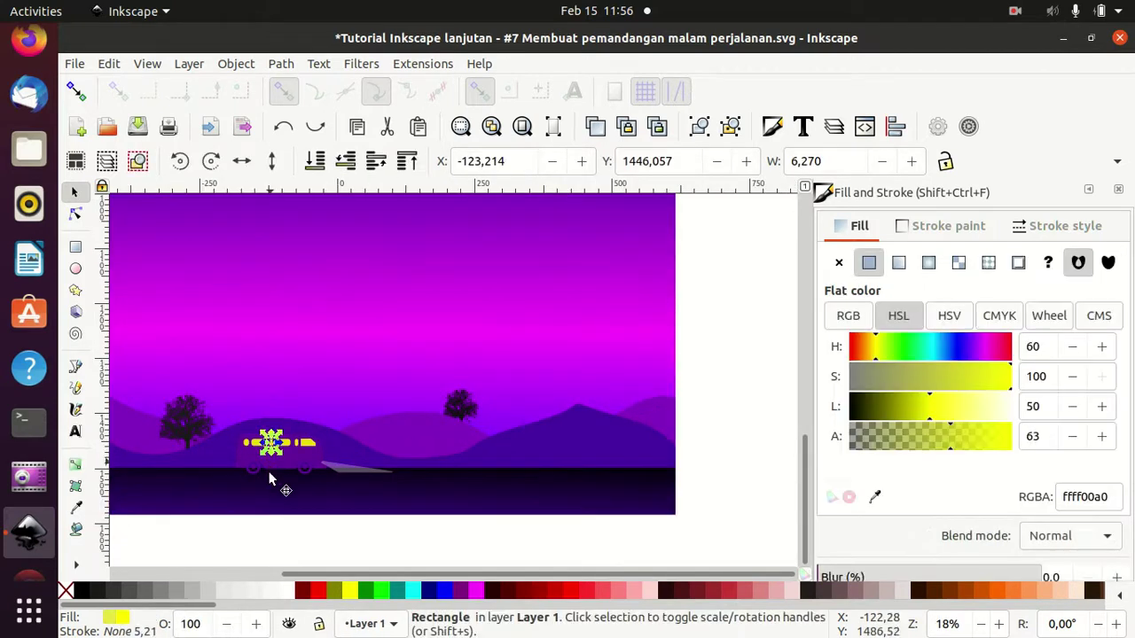
{"action": "left_click", "coordinate": [283, 452]}
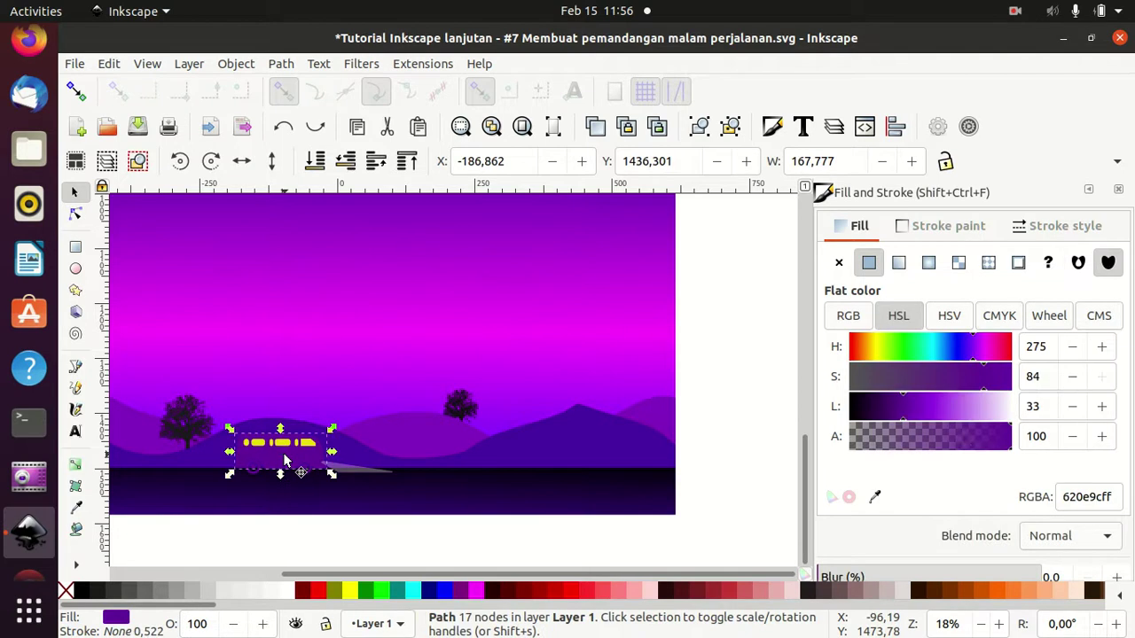
{"action": "left_click", "coordinate": [895, 421]}
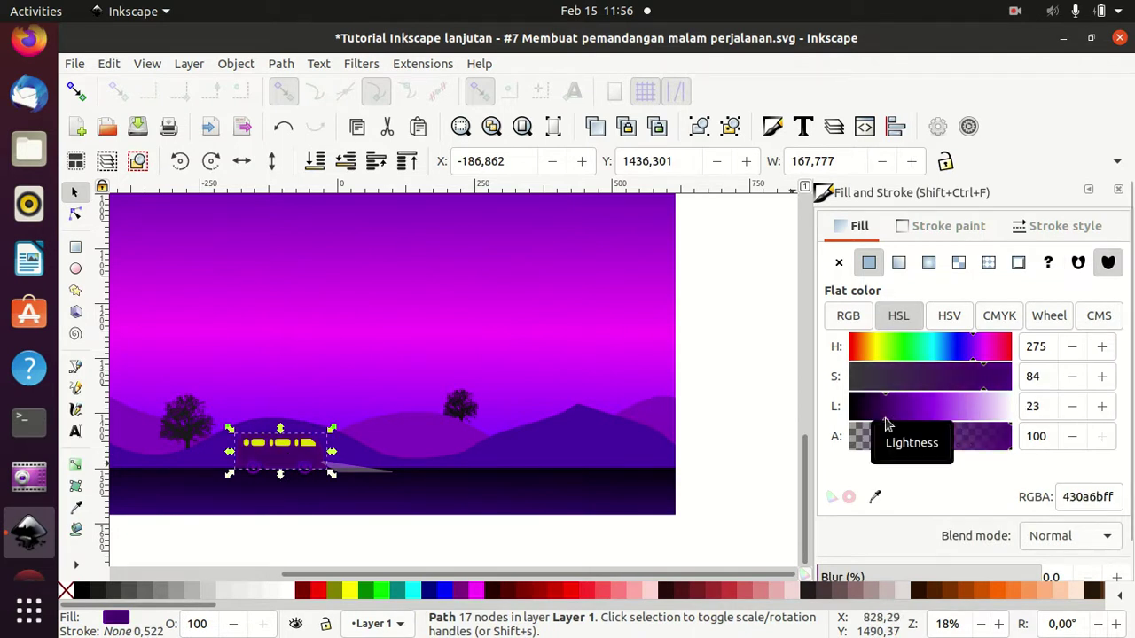
{"action": "left_click_drag", "start_coordinate": [884, 419], "coordinate": [879, 422]}
- Remove the outline from the large hill behind the van
{"action": "left_click", "coordinate": [415, 544]}
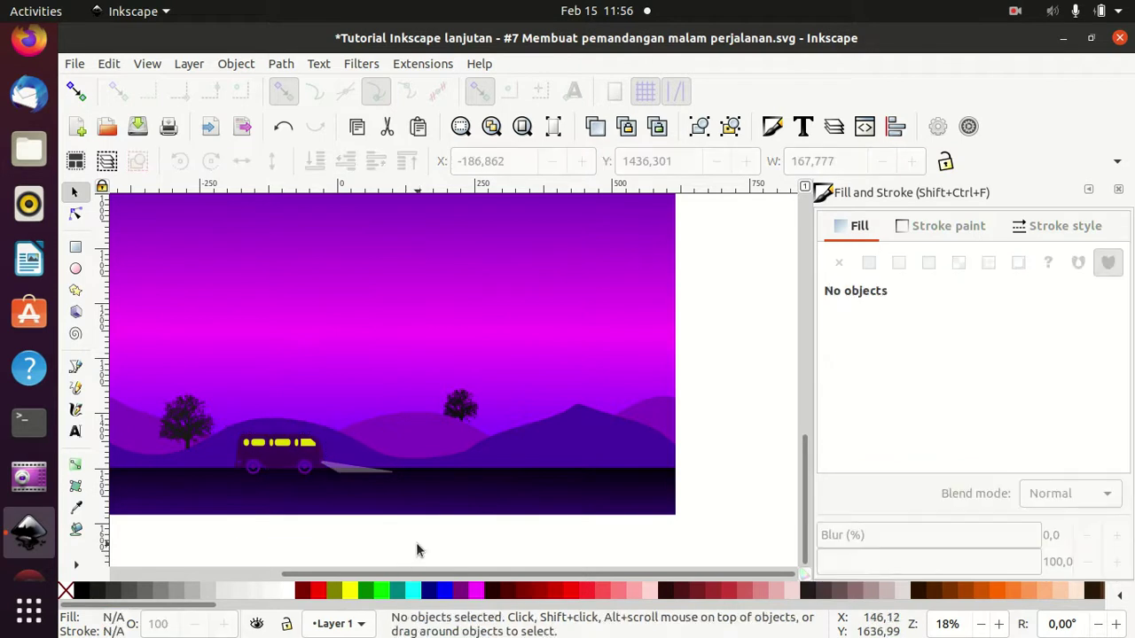
{"action": "scroll", "coordinate": [416, 544], "scroll_direction": "up", "scroll_amount": 1}
{"action": "scroll", "coordinate": [416, 544], "scroll_direction": "down", "scroll_amount": 1}
{"action": "scroll", "coordinate": [416, 550], "scroll_direction": "down", "scroll_amount": 1}
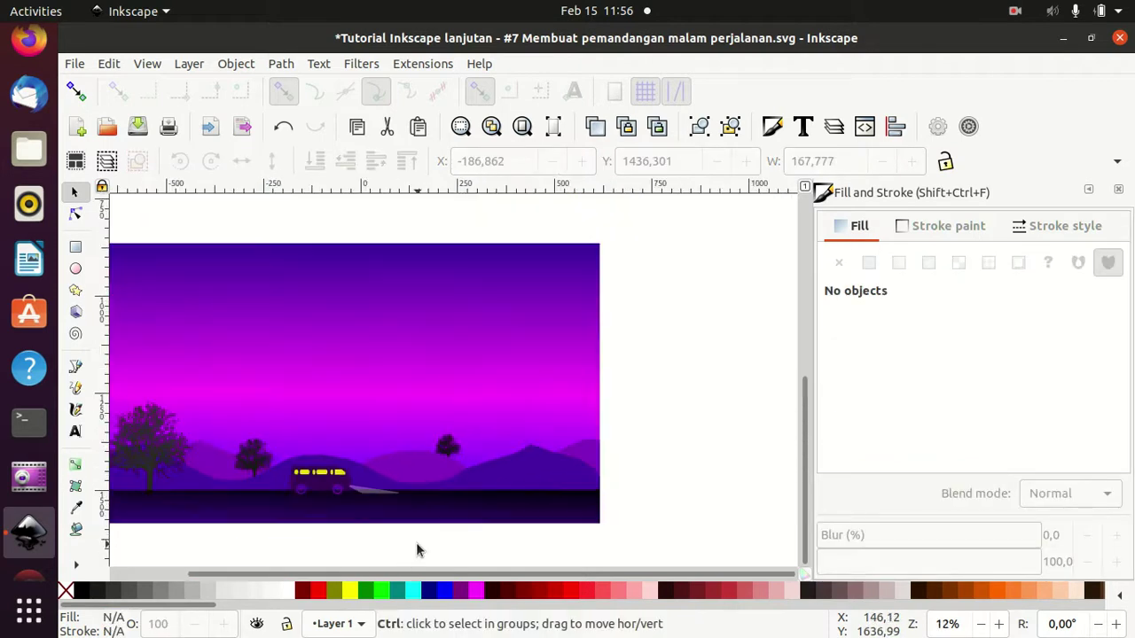
{"action": "left_click", "coordinate": [325, 488]}
{"action": "scroll", "coordinate": [1008, 470], "scroll_direction": "down", "scroll_amount": 1}
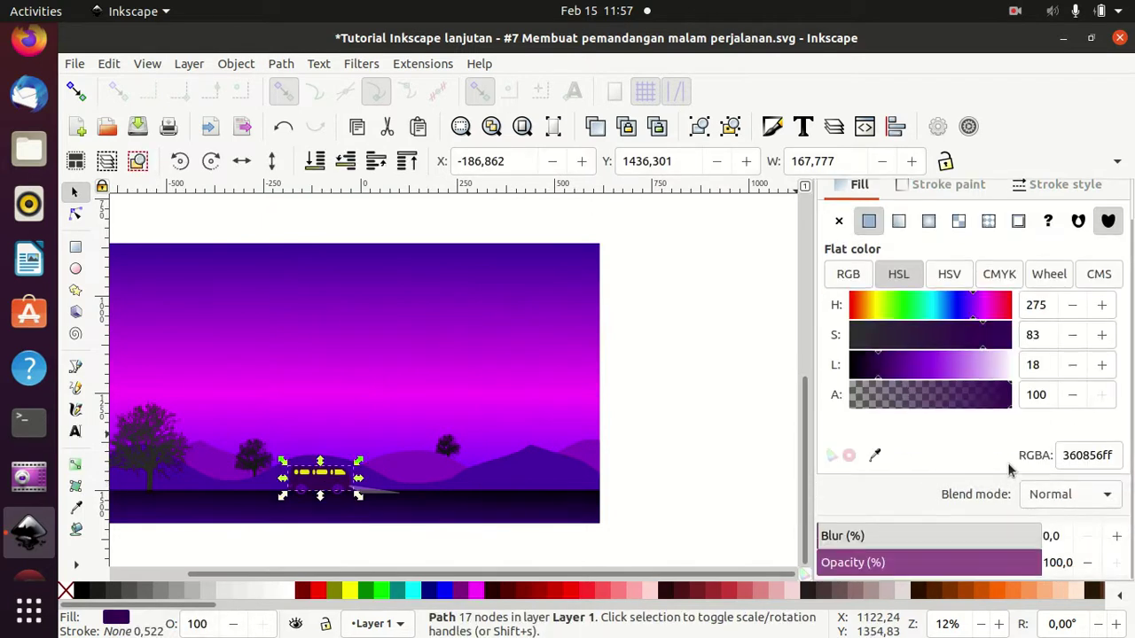
{"action": "scroll", "coordinate": [187, 449], "scroll_direction": "up", "scroll_amount": 5}
{"action": "left_click_drag", "start_coordinate": [350, 275], "coordinate": [327, 266]}
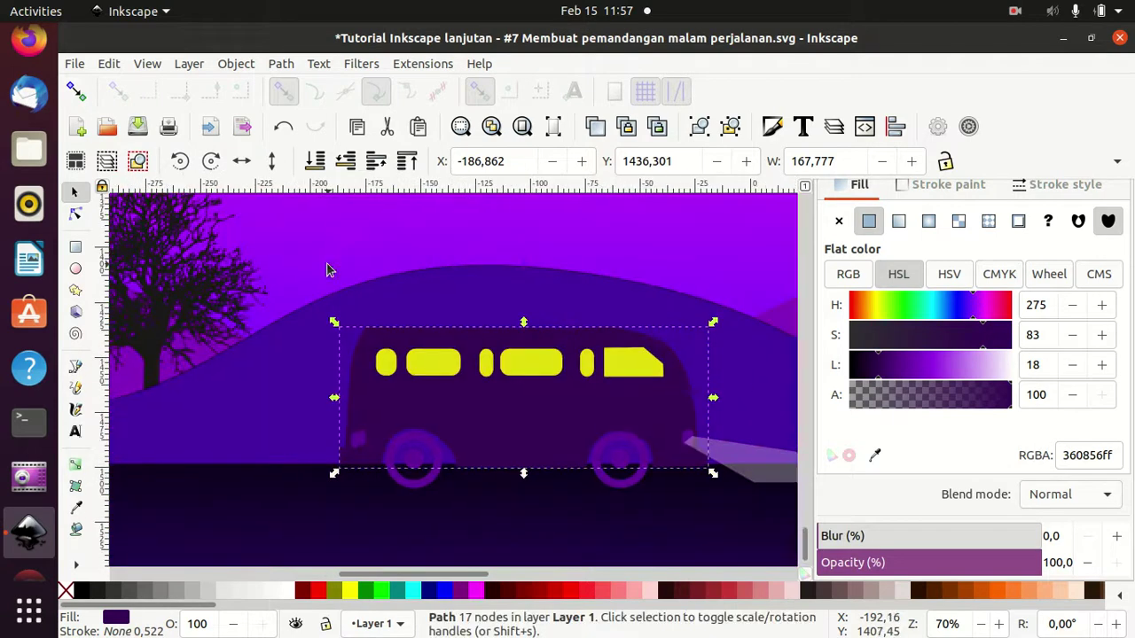
{"action": "left_click", "coordinate": [406, 289]}
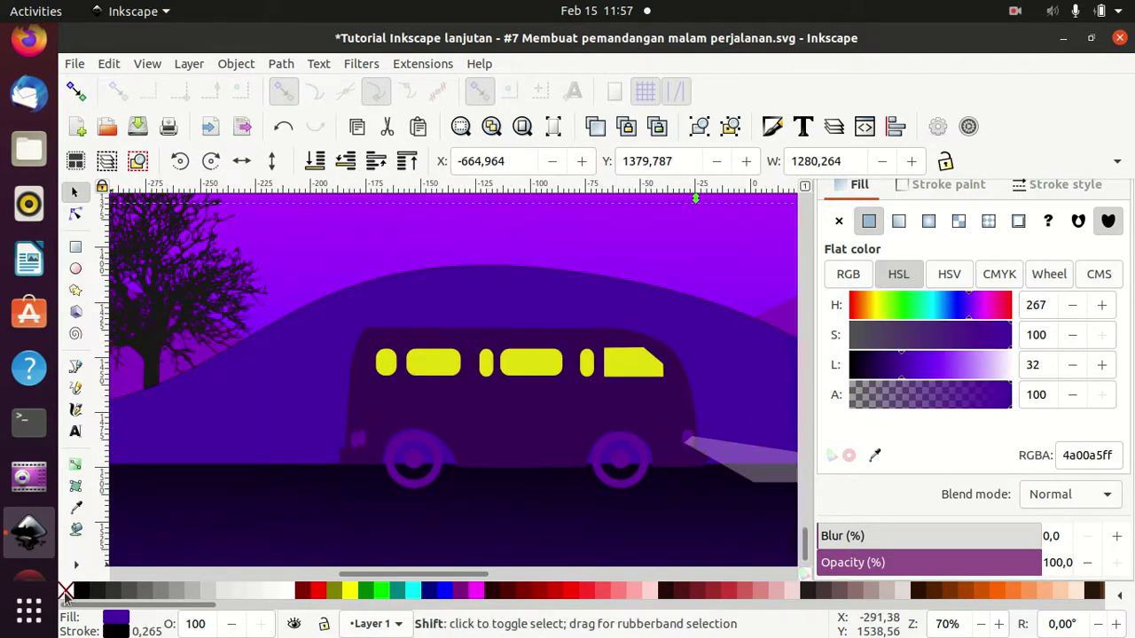
{"action": "left_click", "coordinate": [68, 591], "text": "shift"}
- Darken the van body further to a very dark purple (26063dff, lightness 13)
{"action": "left_click", "coordinate": [422, 395]}
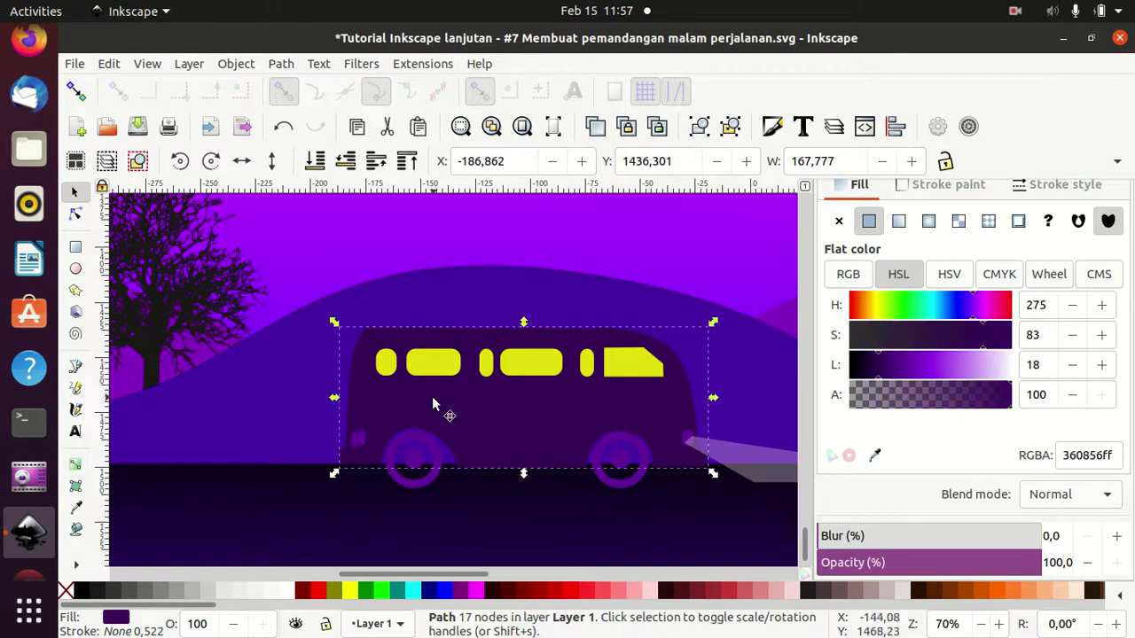
{"action": "left_click", "coordinate": [870, 377]}
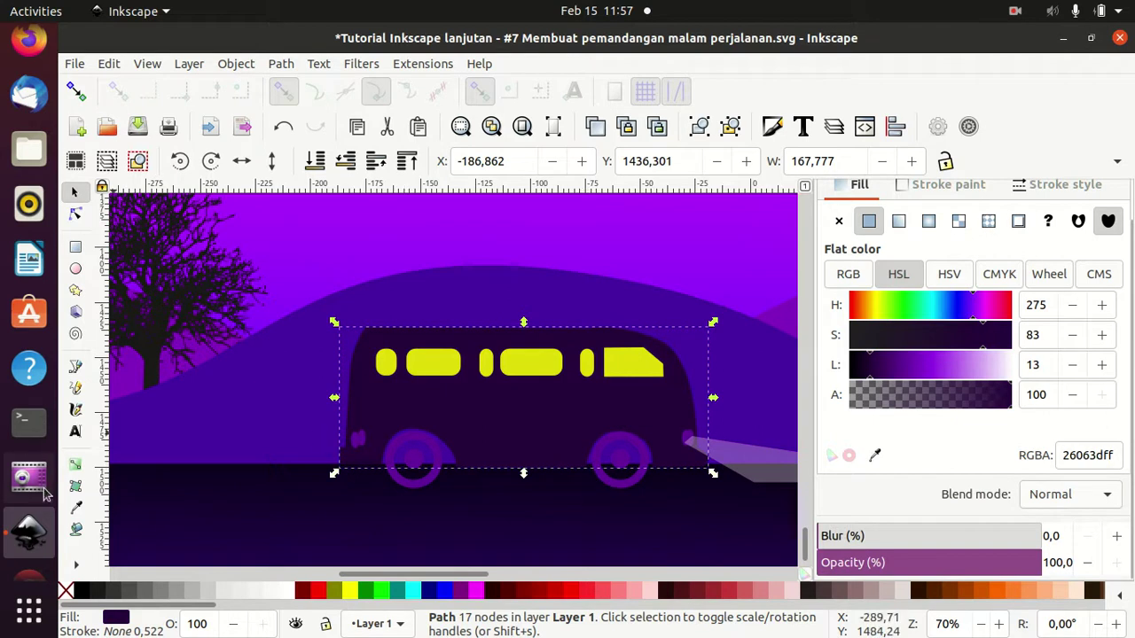
{"action": "left_click", "coordinate": [75, 507]}
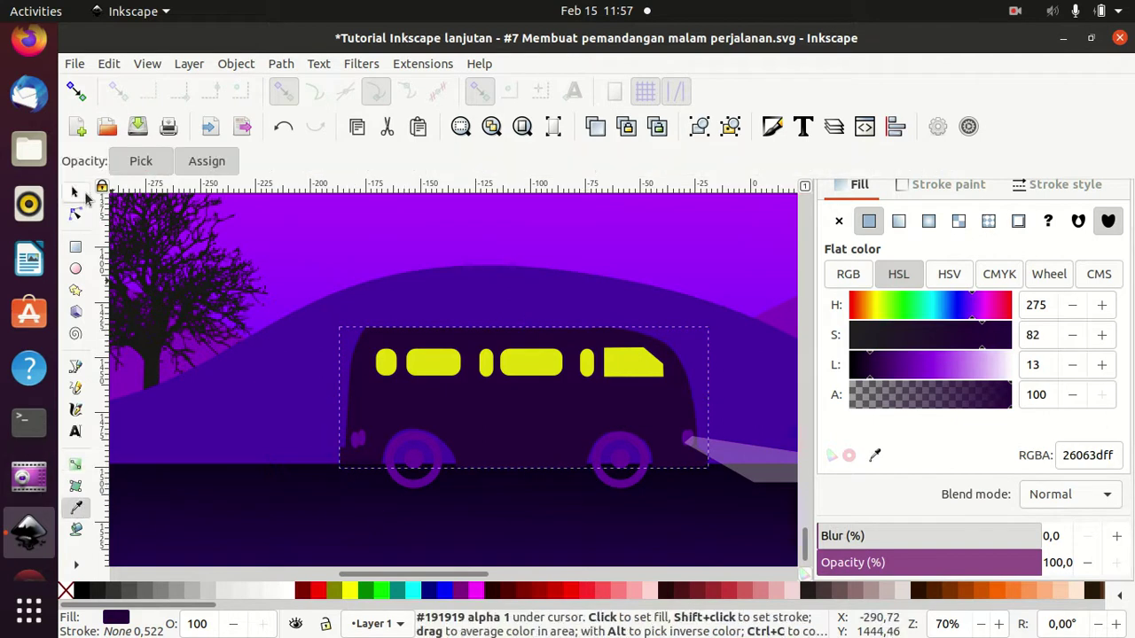
- Give both wheels, both hubs and the tail-light the van body's dark purple via the Dropper
{"action": "left_click", "coordinate": [74, 192]}
{"action": "left_click", "coordinate": [400, 477]}
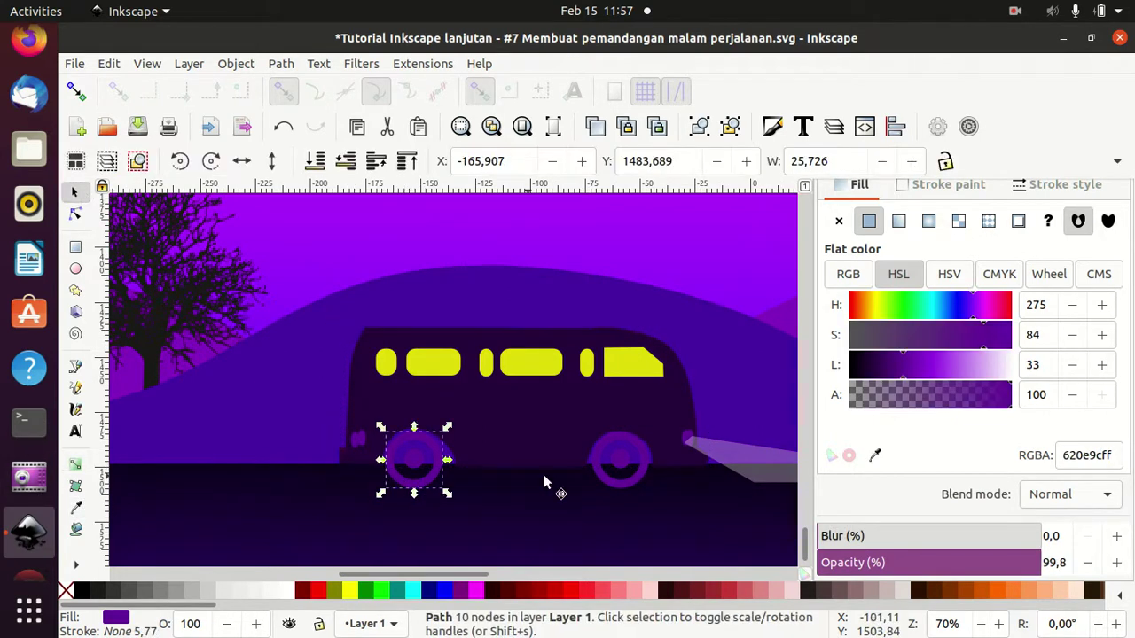
{"action": "left_click", "coordinate": [604, 478], "text": "shift"}
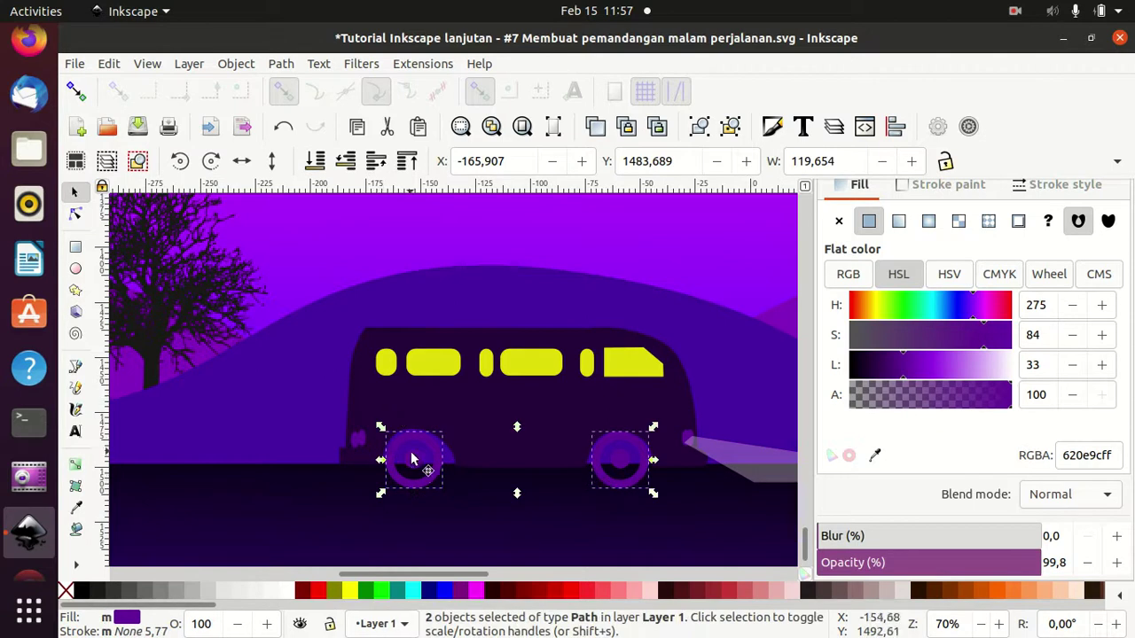
{"action": "left_click", "coordinate": [413, 463], "text": "shift"}
{"action": "left_click", "coordinate": [617, 456], "text": "shift"}
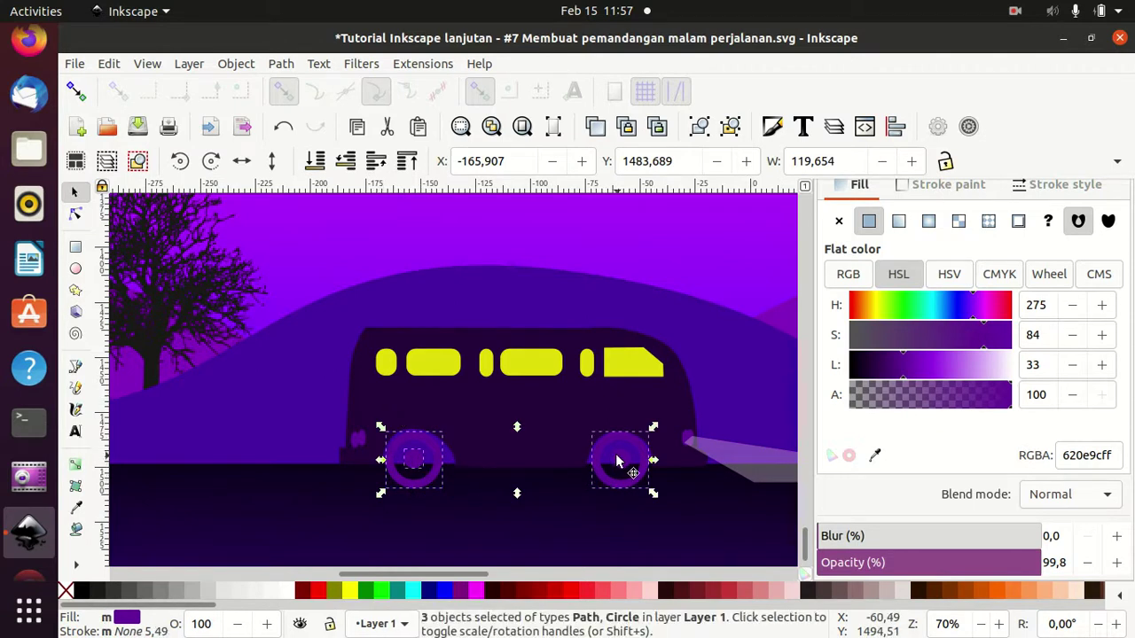
{"action": "left_click", "coordinate": [362, 442], "text": "shift"}
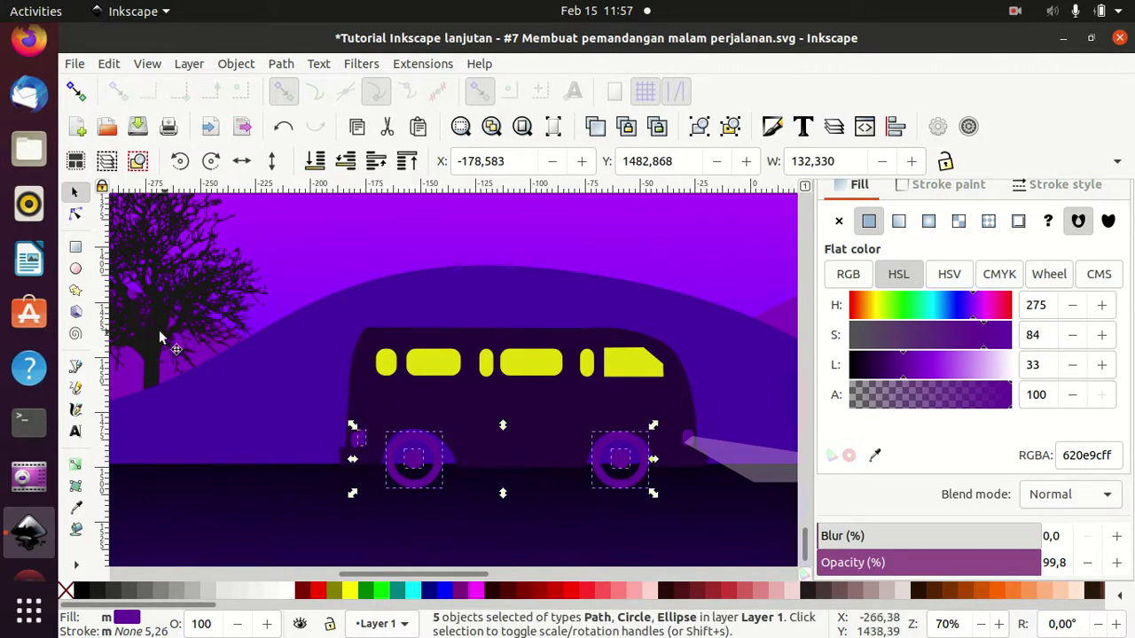
{"action": "left_click", "coordinate": [80, 510]}
{"action": "left_click", "coordinate": [537, 420]}
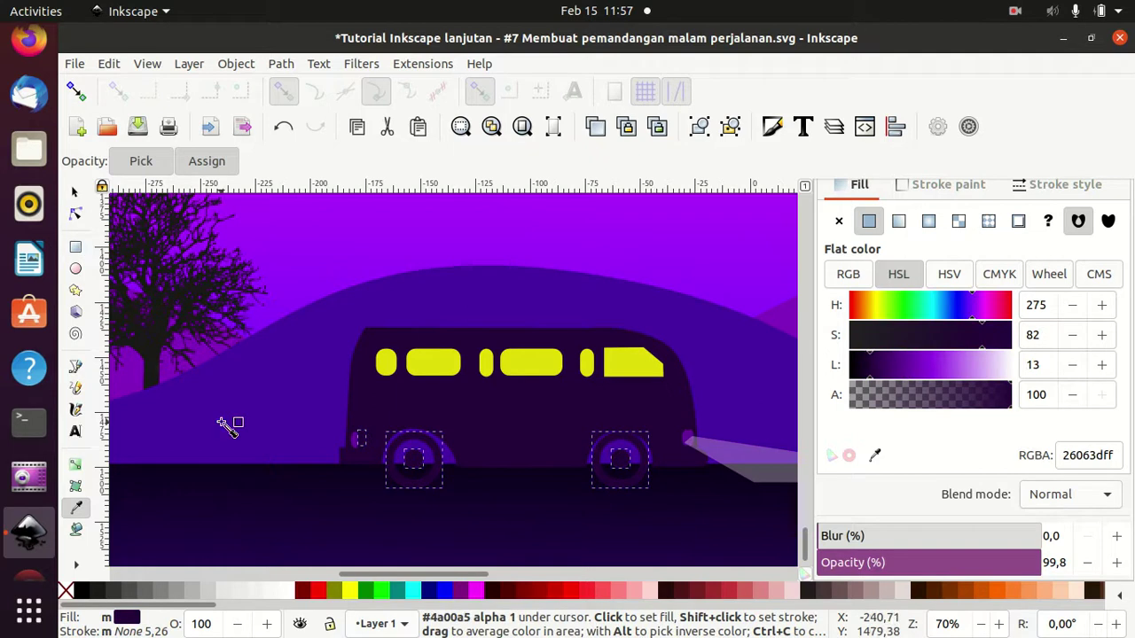
{"action": "left_click", "coordinate": [75, 194]}
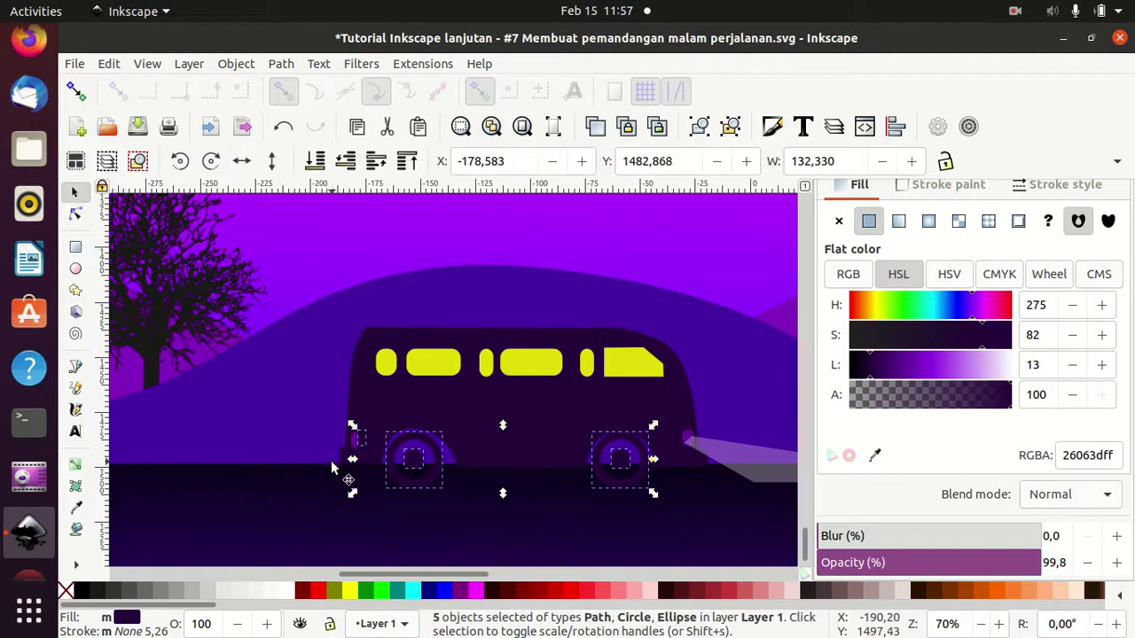
{"action": "key", "text": "Tab"}
{"action": "key", "text": "Tab"}
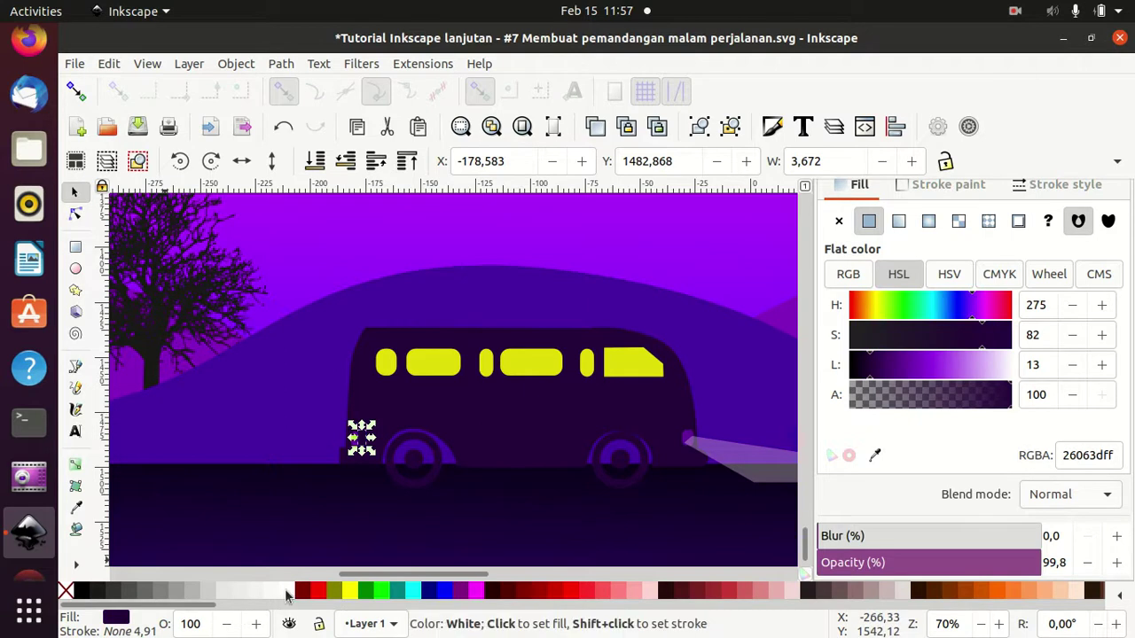
- Make the rear lamp a pale grey and nudge it slightly left
{"action": "left_click", "coordinate": [286, 594]}
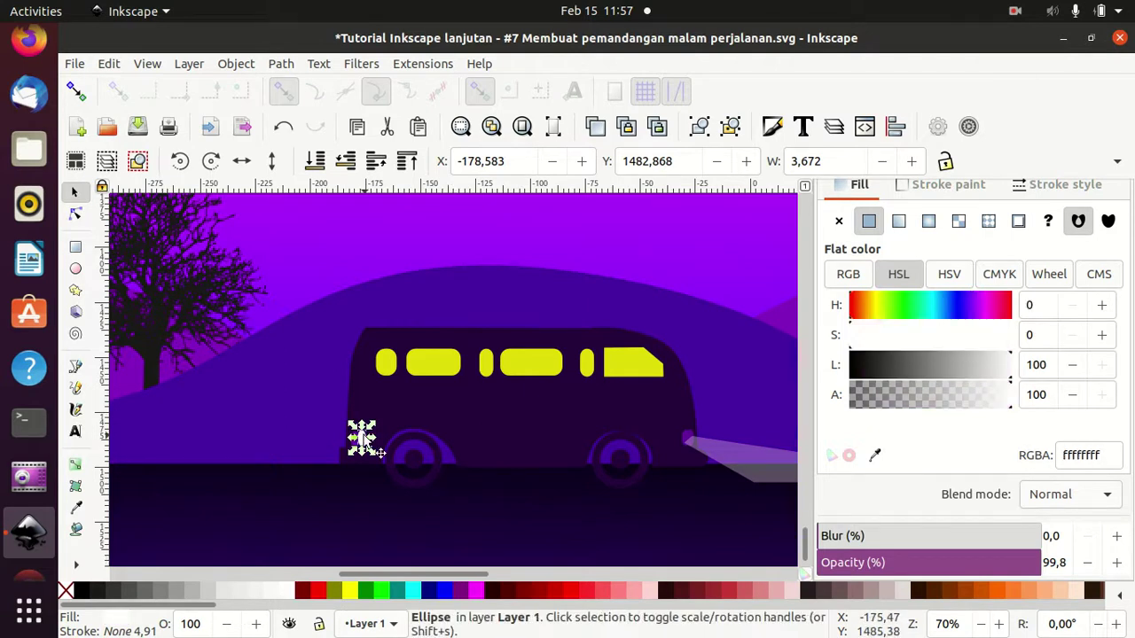
{"action": "left_click_drag", "start_coordinate": [362, 436], "coordinate": [355, 434]}
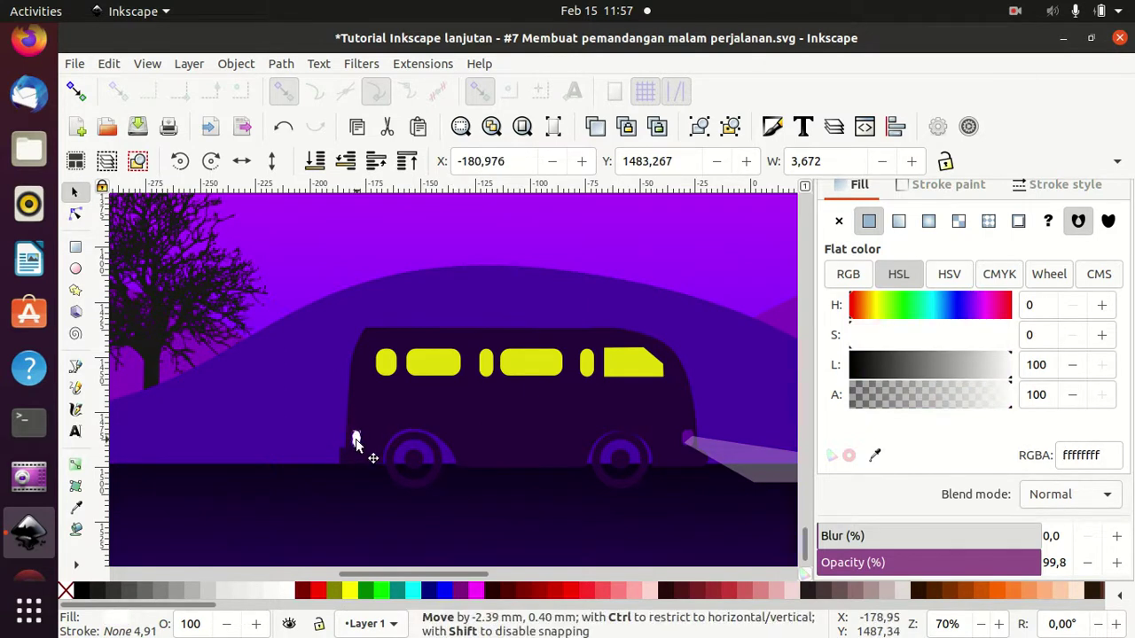
{"action": "left_click", "coordinate": [995, 374]}
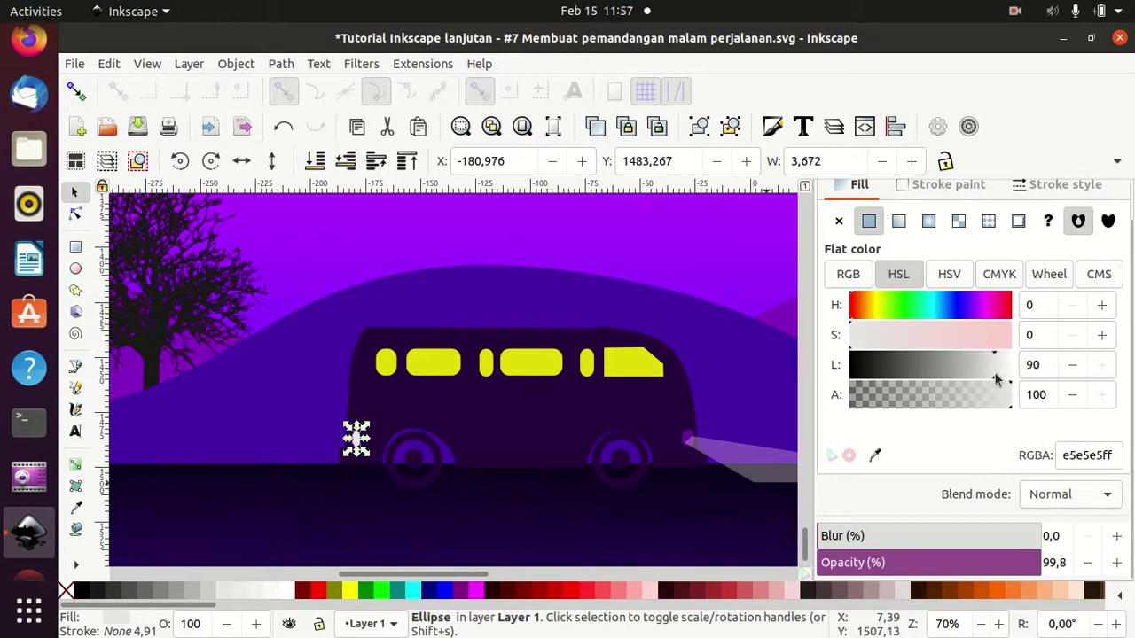
{"action": "left_click", "coordinate": [983, 376]}
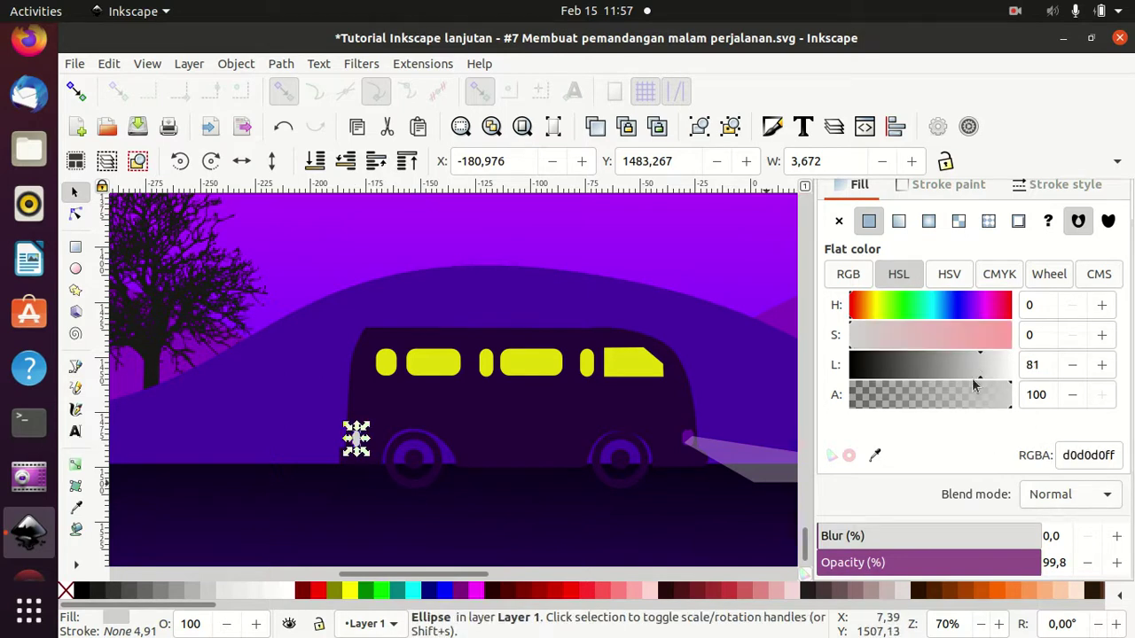
- Select the front lamp ellipse and nearby shapes, then zoom out to view the whole scene
{"action": "left_click", "coordinate": [694, 445]}
{"action": "left_click", "coordinate": [687, 436]}
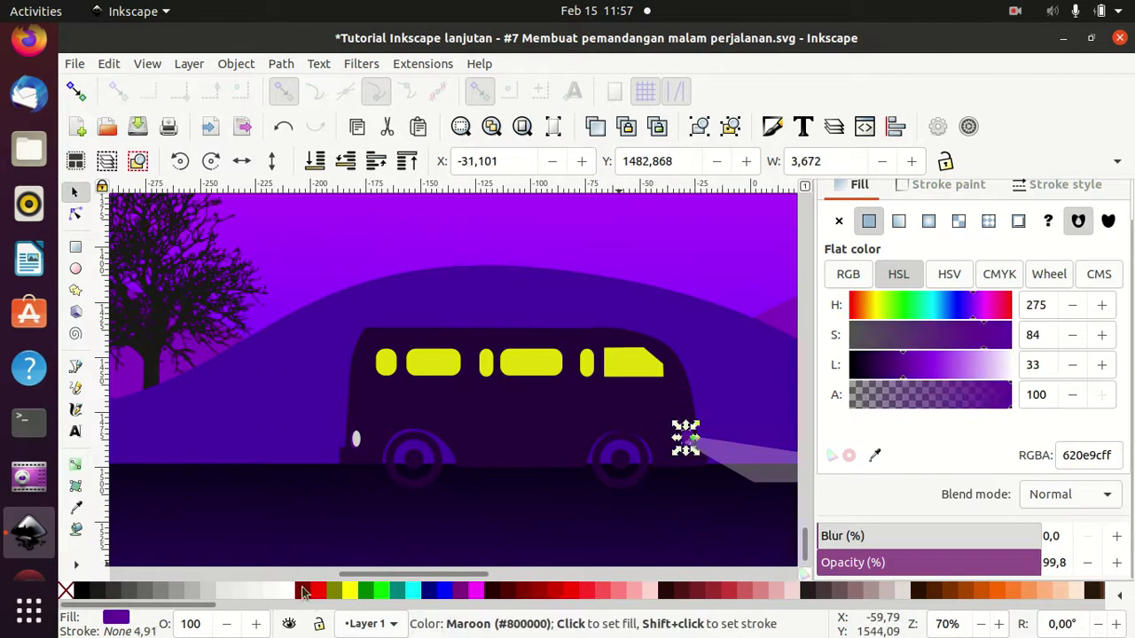
{"action": "left_click", "coordinate": [686, 438]}
{"action": "left_click", "coordinate": [740, 364]}
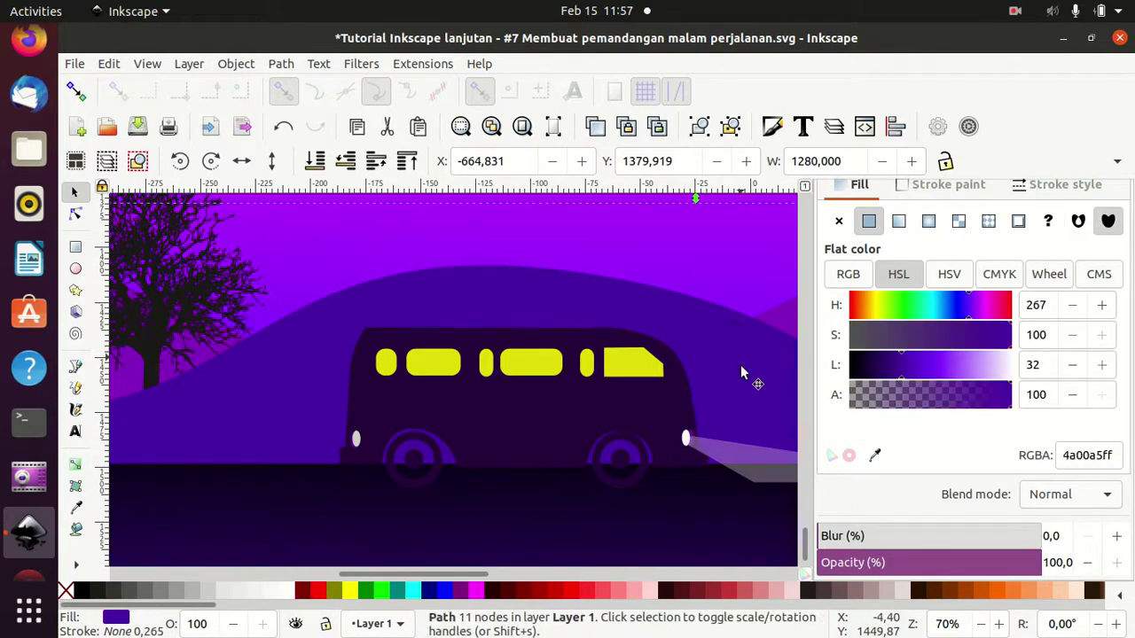
{"action": "scroll", "coordinate": [719, 408], "scroll_direction": "up", "scroll_amount": 1, "text": "ctrl"}
{"action": "scroll", "coordinate": [715, 408], "scroll_direction": "down", "scroll_amount": 2, "text": "ctrl"}
{"action": "scroll", "coordinate": [711, 407], "scroll_direction": "down", "scroll_amount": 2, "text": "ctrl"}
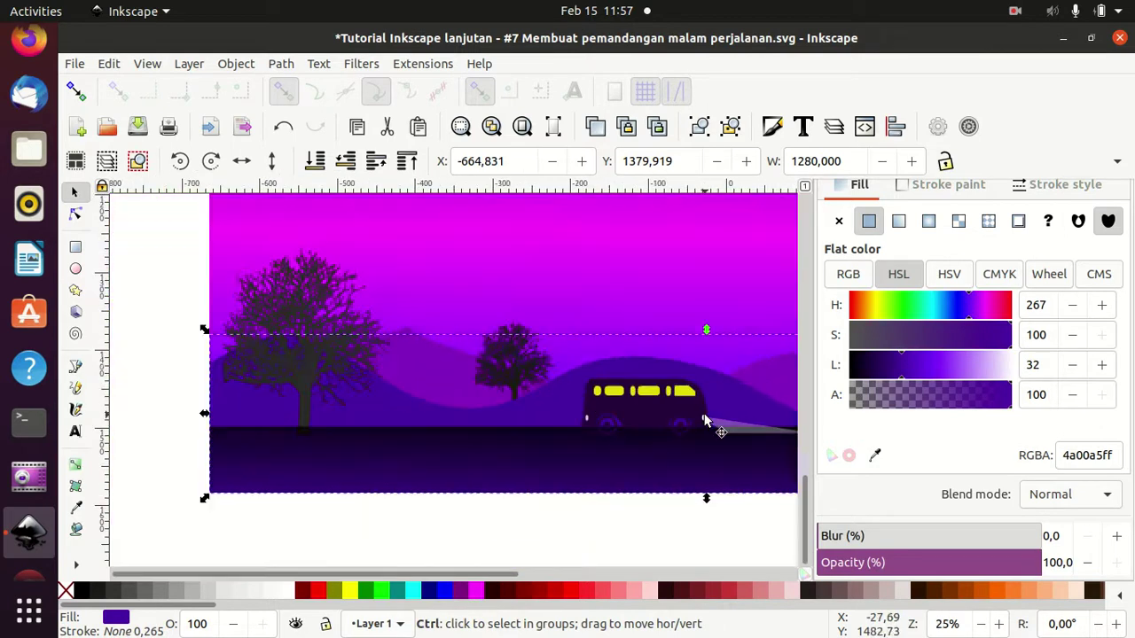
{"action": "scroll", "coordinate": [704, 414], "scroll_direction": "down", "scroll_amount": 1, "text": "ctrl"}
{"action": "left_click_drag", "start_coordinate": [477, 575], "coordinate": [639, 592]}
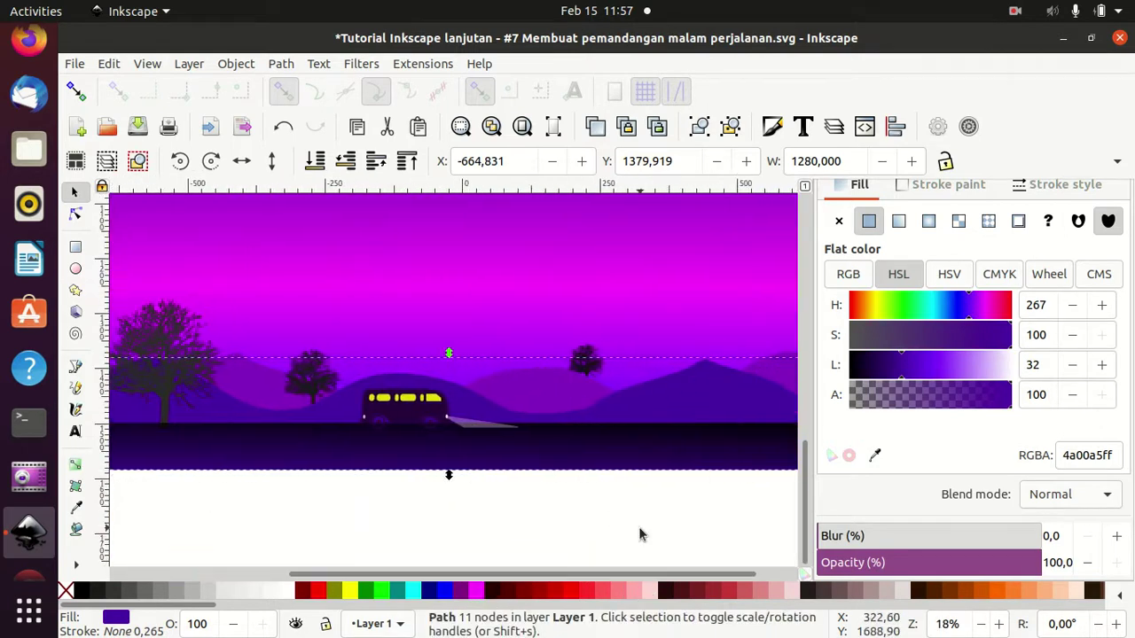
{"action": "left_click", "coordinate": [638, 527]}
- Cut a crescent from a white circle by subtracting an overlapping red circle with Path > Difference
{"action": "scroll", "coordinate": [649, 526], "scroll_direction": "up", "scroll_amount": 1, "text": "ctrl"}
{"action": "scroll", "coordinate": [648, 528], "scroll_direction": "down", "scroll_amount": 2, "text": "ctrl"}
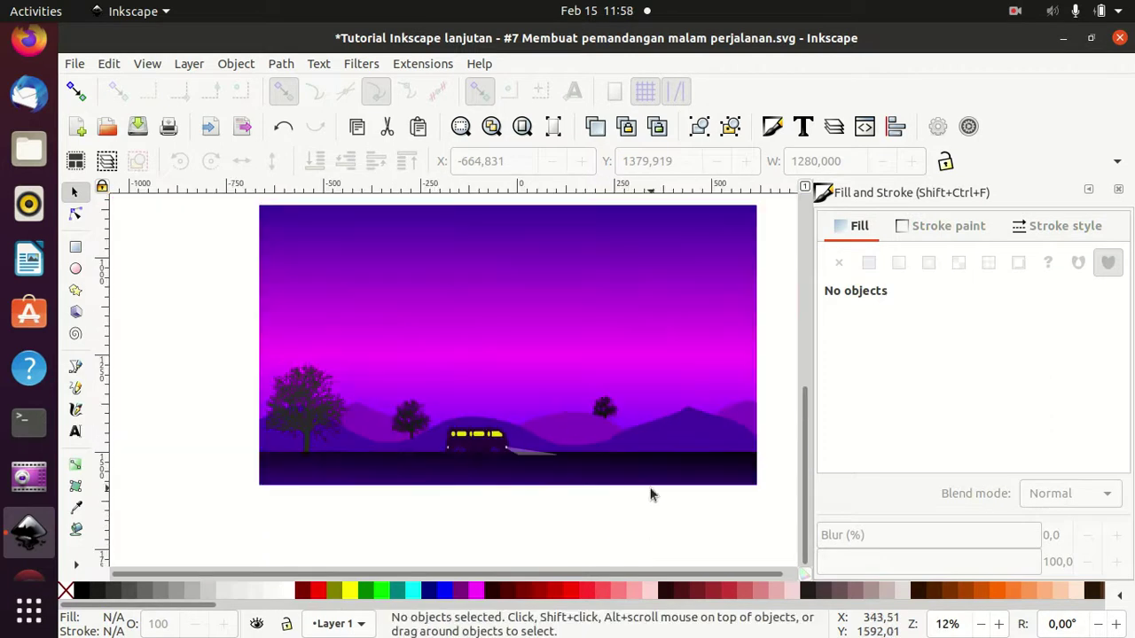
{"action": "key", "text": "e"}
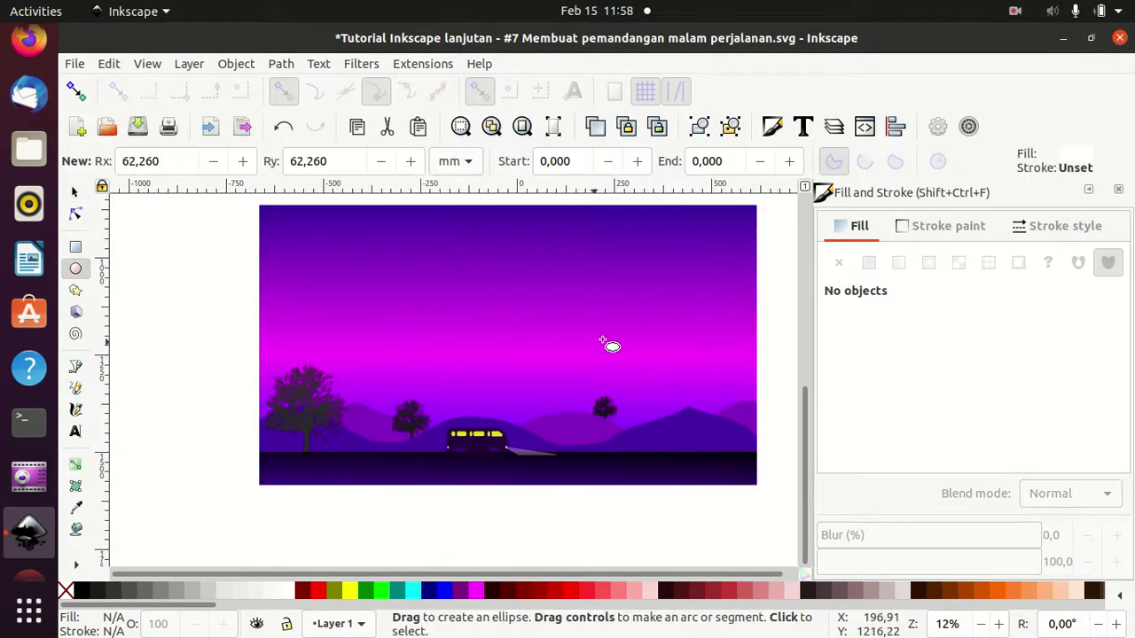
{"action": "left_click_drag", "start_coordinate": [631, 321], "coordinate": [666, 359]}
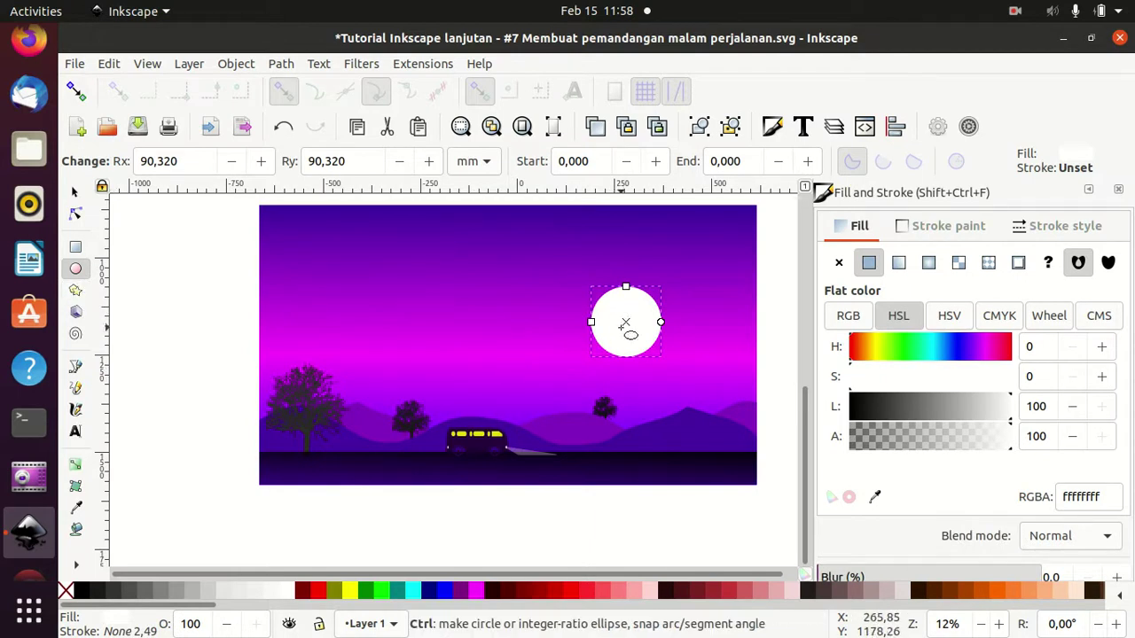
{"action": "left_click", "coordinate": [318, 591]}
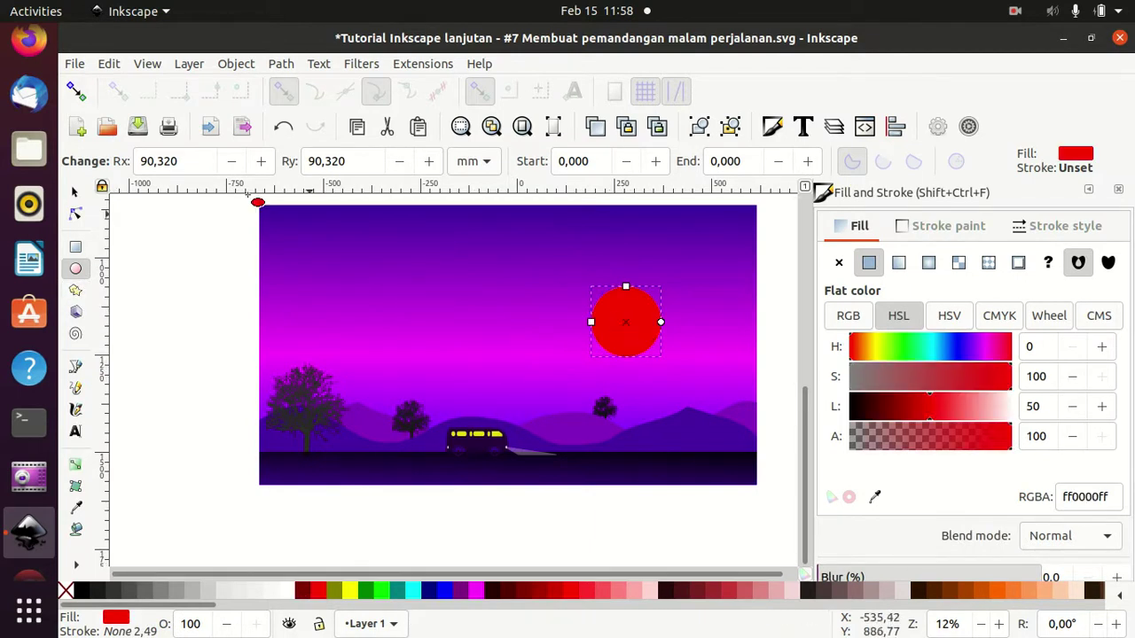
{"action": "left_click", "coordinate": [80, 192]}
{"action": "left_click_drag", "start_coordinate": [630, 331], "coordinate": [658, 319]}
{"action": "left_click", "coordinate": [596, 327], "text": "shift"}
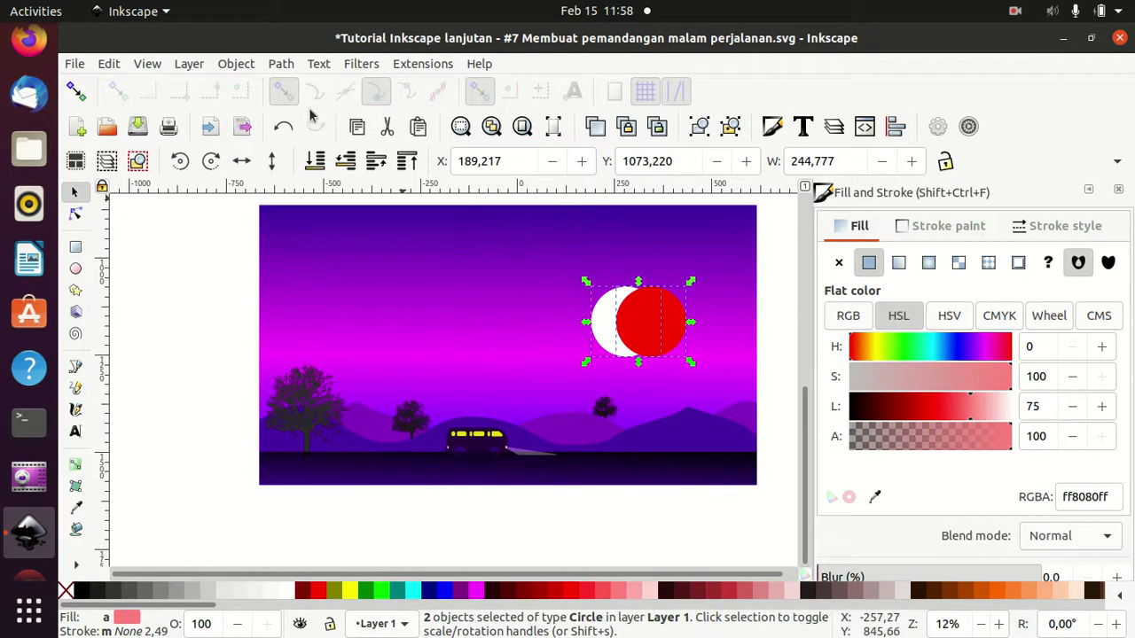
{"action": "left_click", "coordinate": [281, 63]}
{"action": "left_click", "coordinate": [322, 169]}
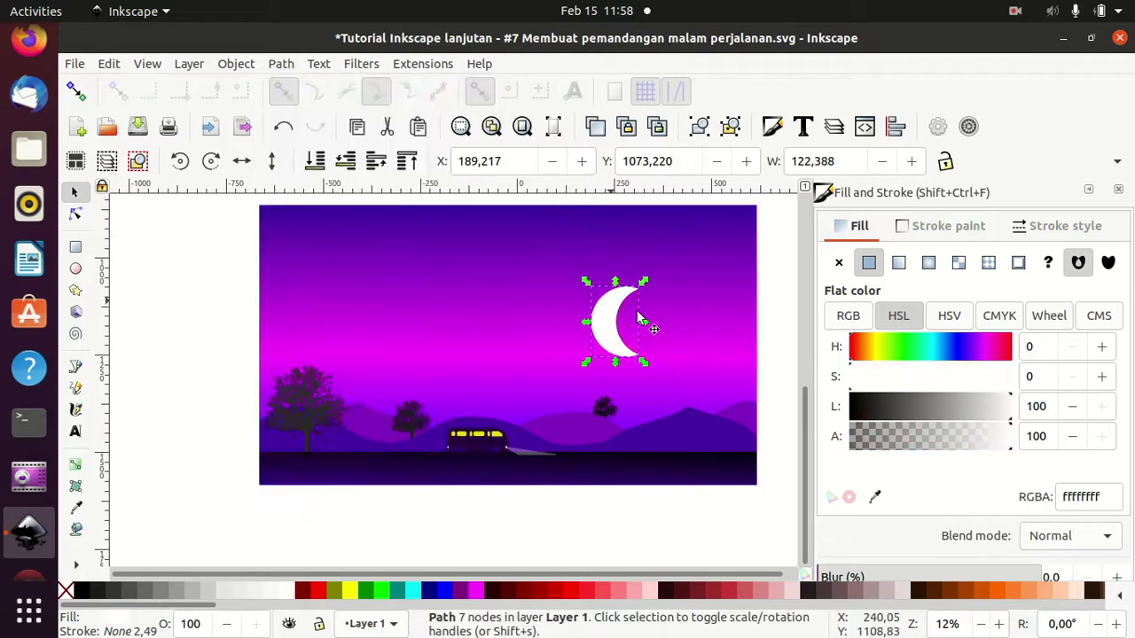
- Tilt the crescent moon about 30 degrees and shrink it to roughly 72%
{"action": "left_click", "coordinate": [606, 335]}
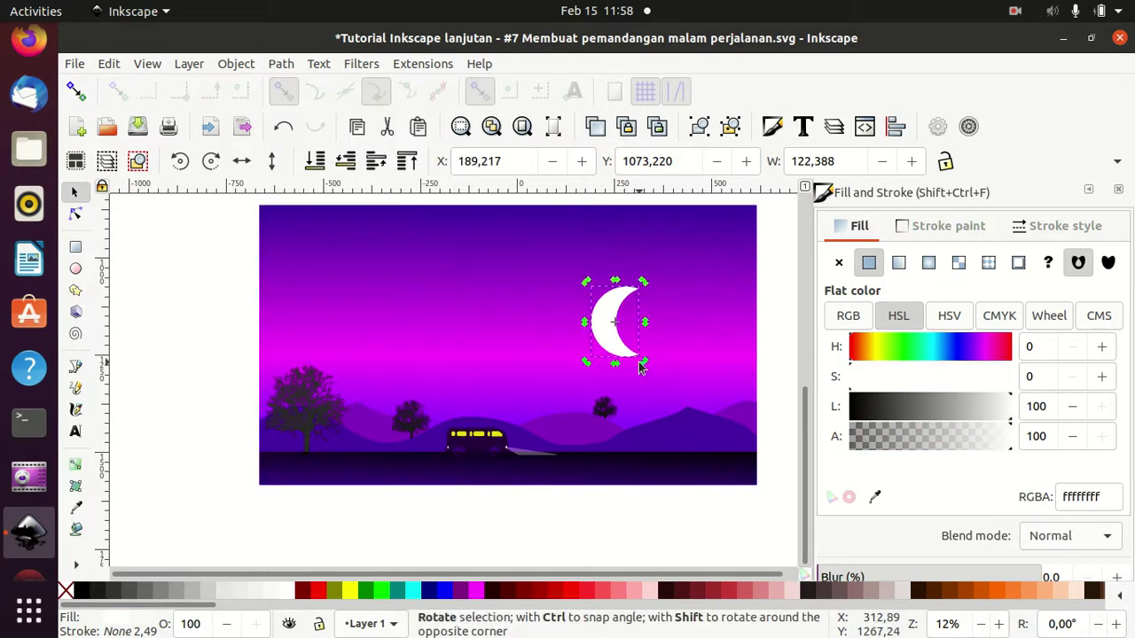
{"action": "left_click_drag", "start_coordinate": [644, 364], "coordinate": [652, 356]}
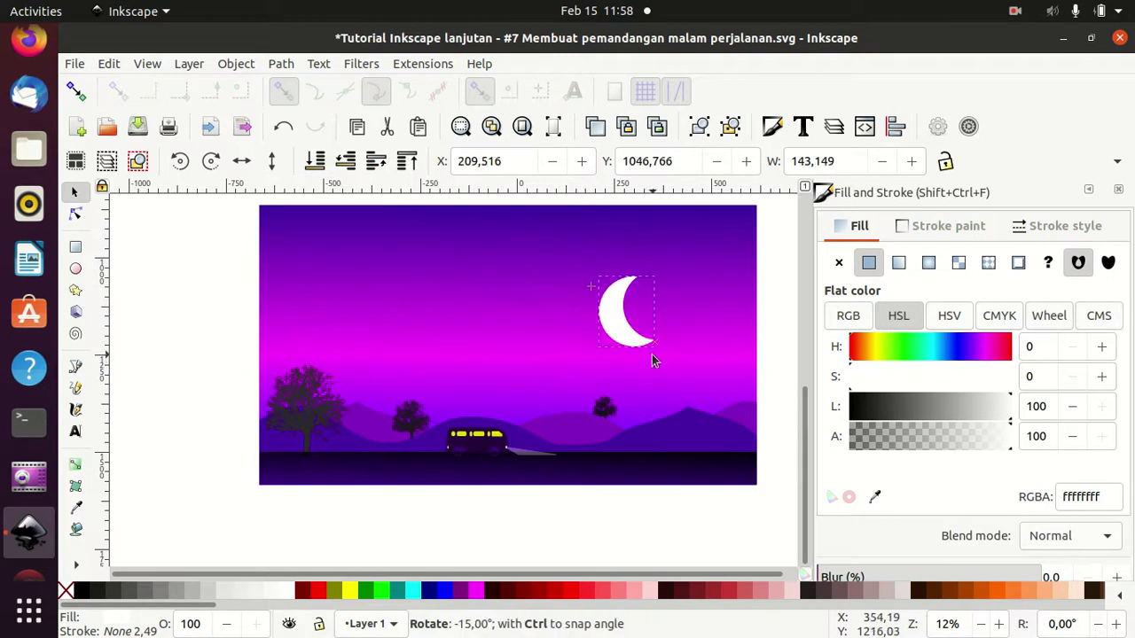
{"action": "left_click", "coordinate": [657, 354]}
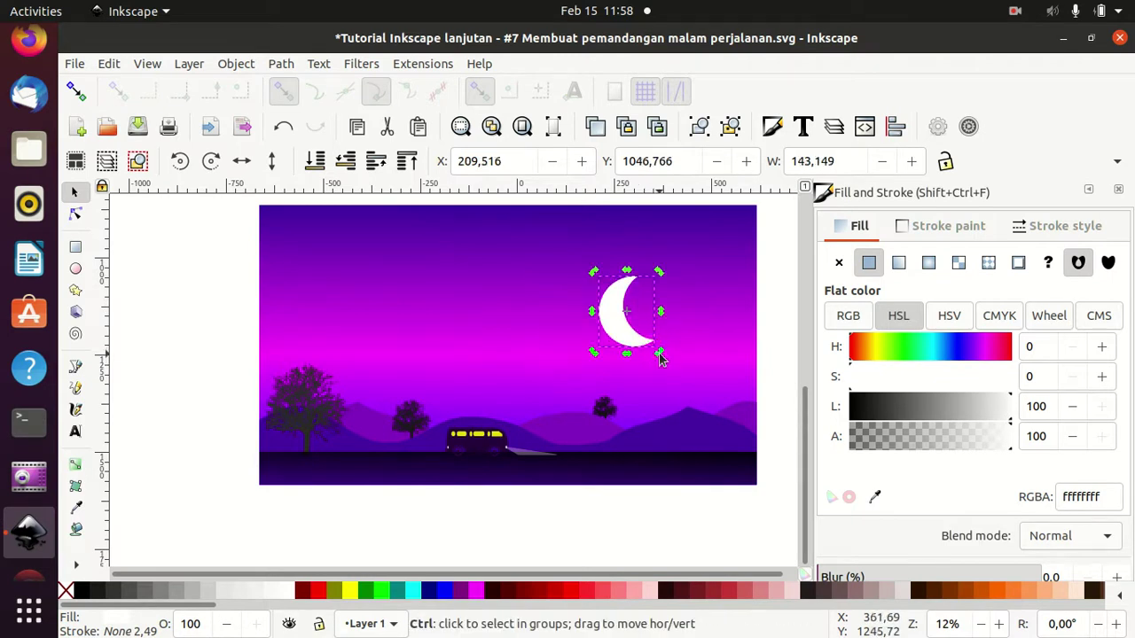
{"action": "left_click_drag", "start_coordinate": [661, 357], "coordinate": [674, 338]}
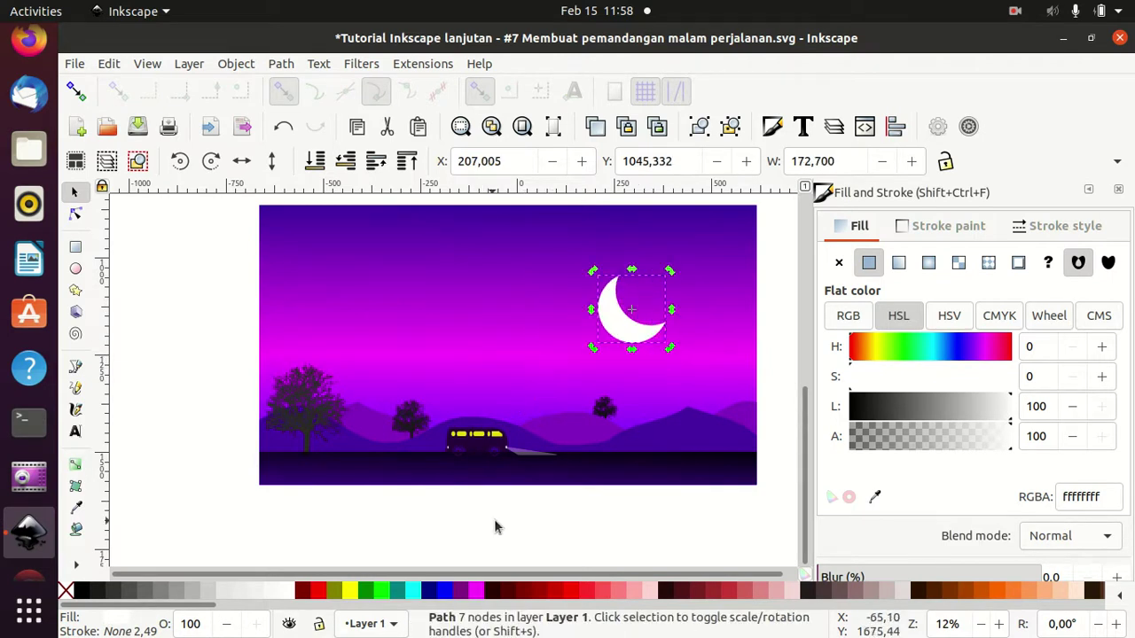
{"action": "left_click", "coordinate": [495, 527]}
{"action": "left_click", "coordinate": [633, 328]}
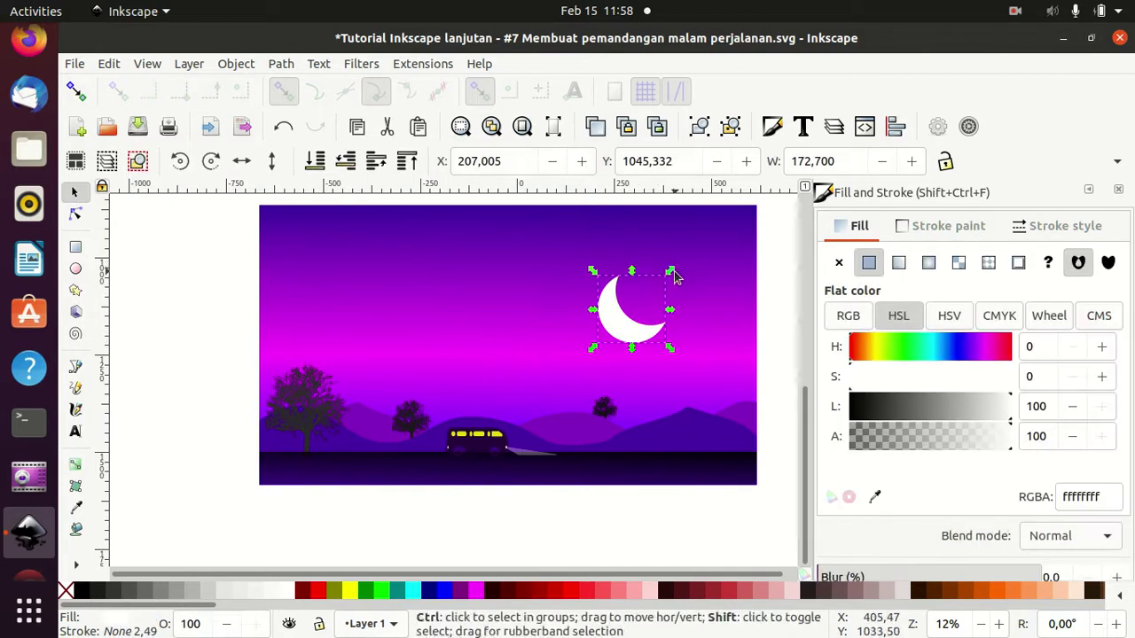
{"action": "left_click_drag", "start_coordinate": [674, 277], "coordinate": [669, 280]}
{"action": "left_click", "coordinate": [632, 310]}
{"action": "key", "text": "Escape"}
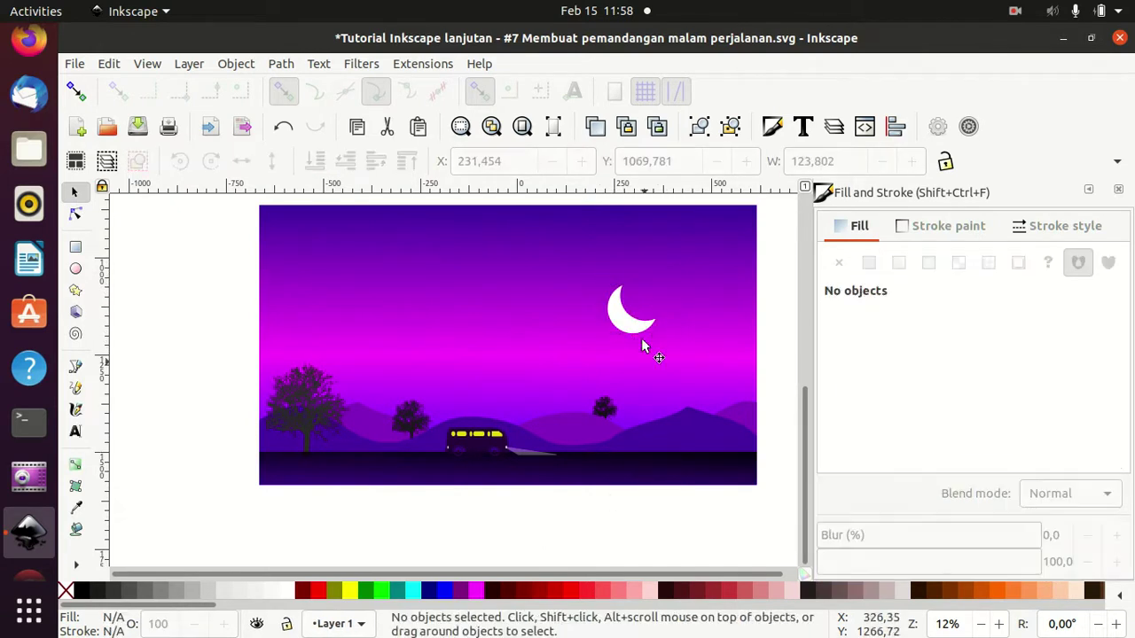
- Lower the moon slightly and surround it with a translucent pale pink circle (ffd5d59b)
{"action": "left_click_drag", "start_coordinate": [623, 328], "coordinate": [625, 353]}
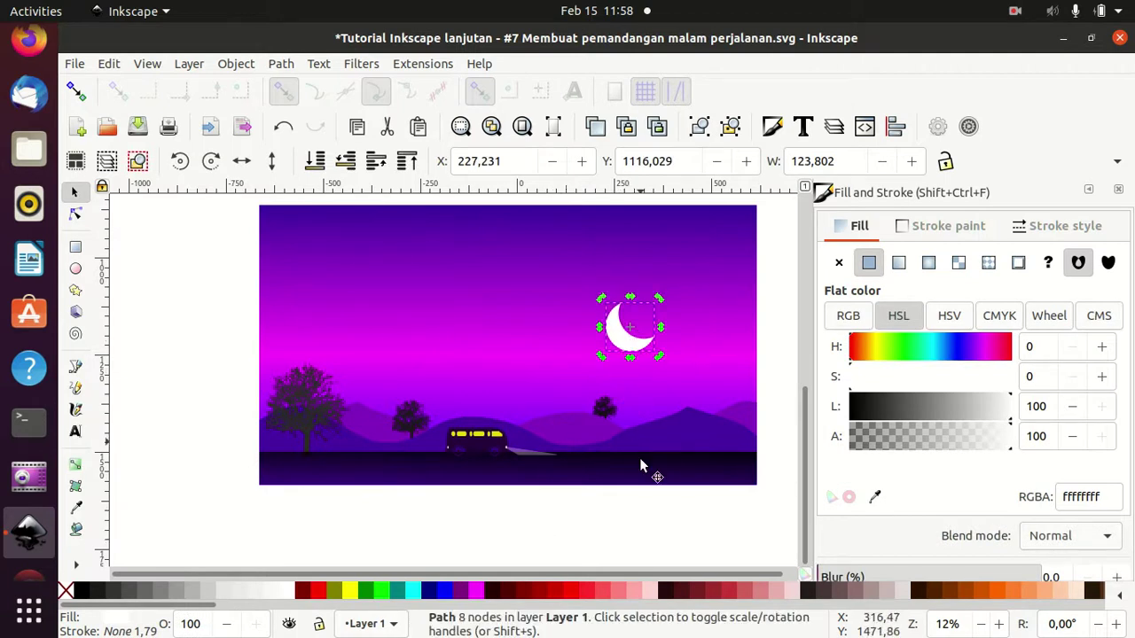
{"action": "left_click", "coordinate": [635, 524]}
{"action": "left_click", "coordinate": [76, 270]}
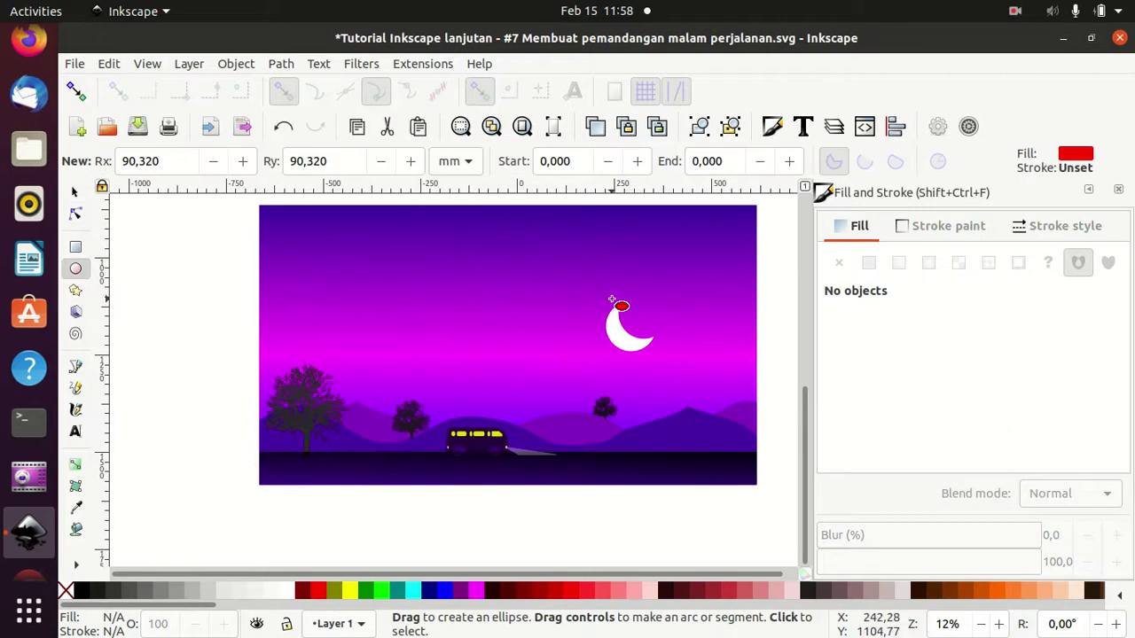
{"action": "left_click_drag", "start_coordinate": [598, 302], "coordinate": [635, 336]}
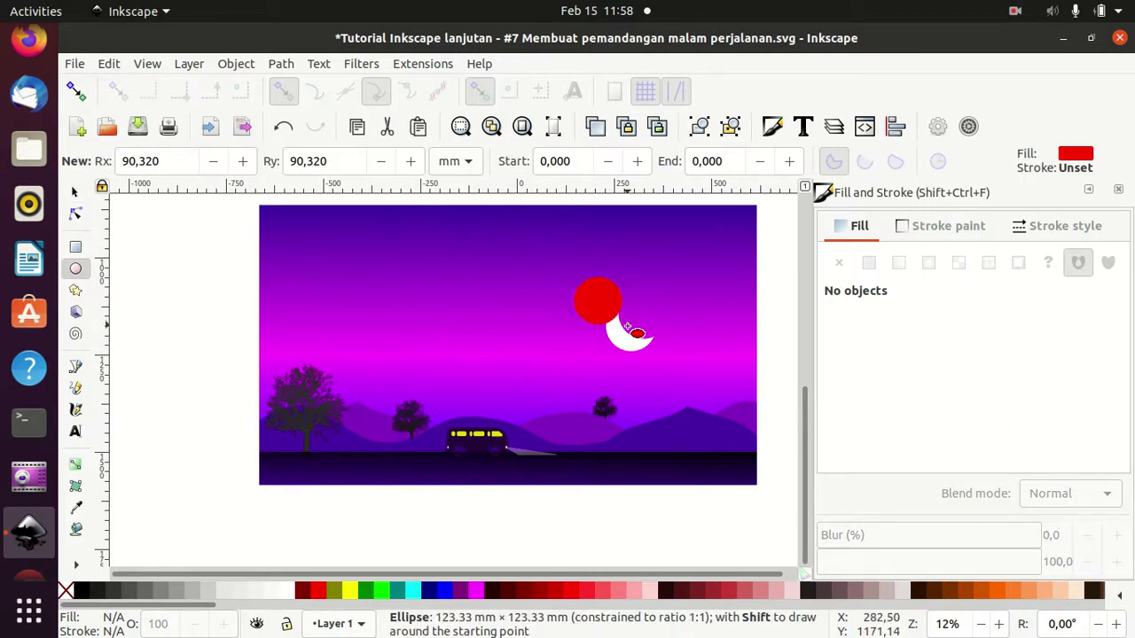
{"action": "left_click", "coordinate": [74, 191]}
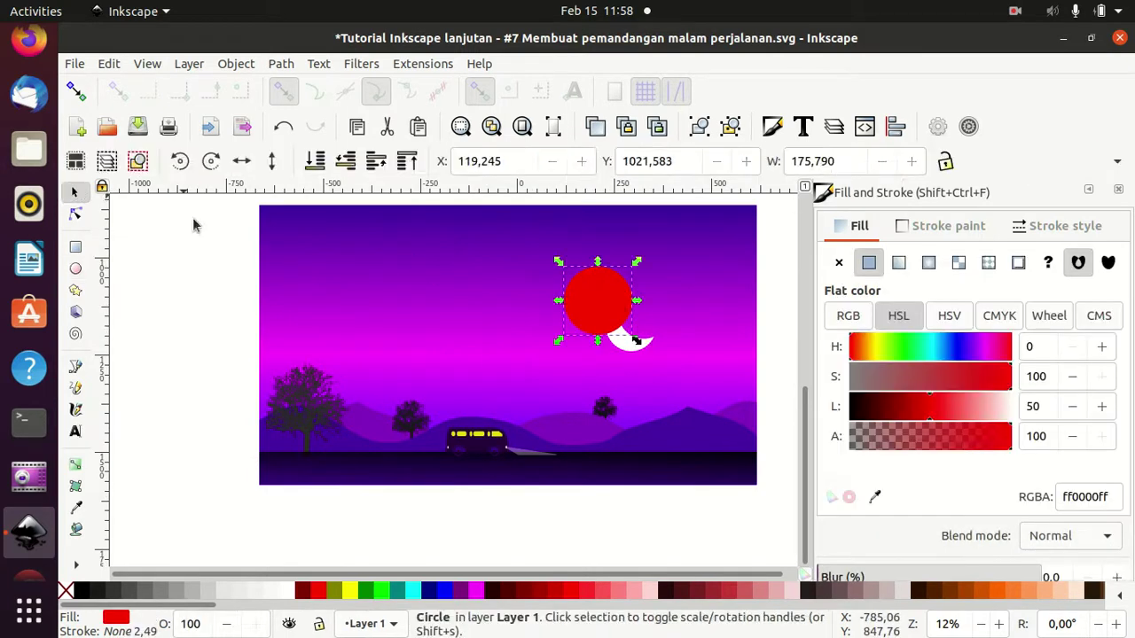
{"action": "left_click_drag", "start_coordinate": [611, 319], "coordinate": [653, 350]}
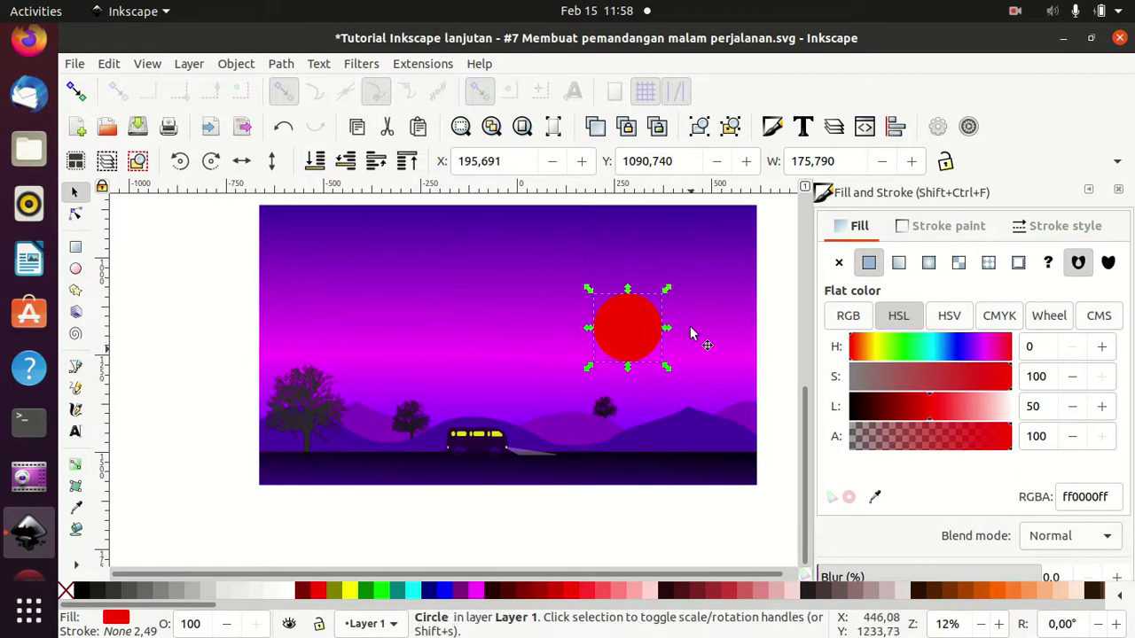
{"action": "left_click", "coordinate": [947, 448]}
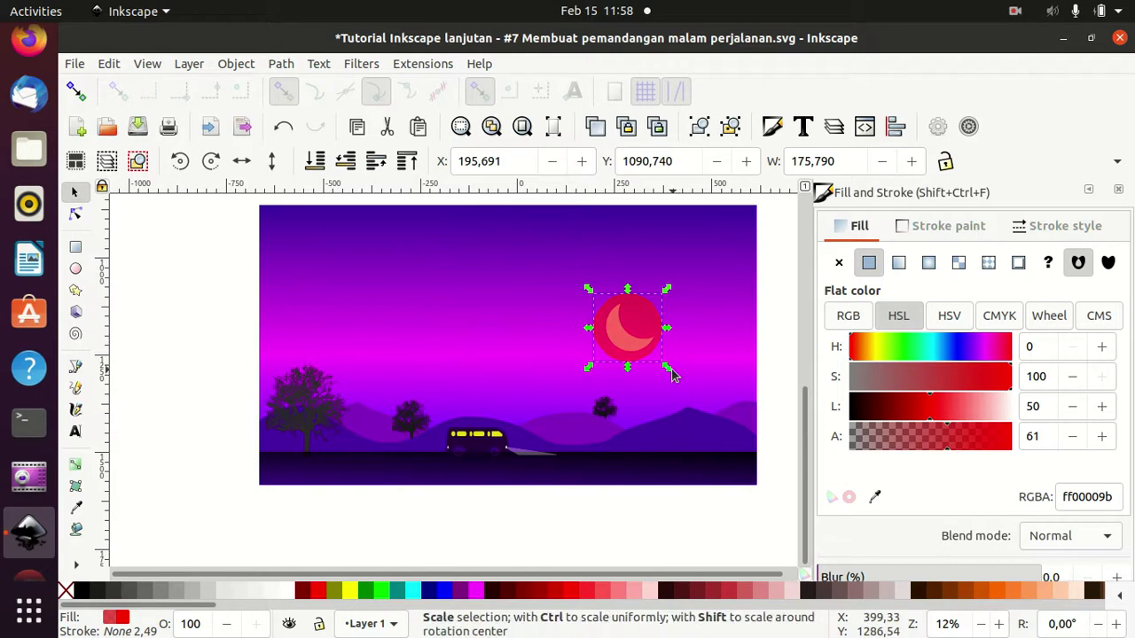
{"action": "left_click_drag", "start_coordinate": [672, 374], "coordinate": [678, 366]}
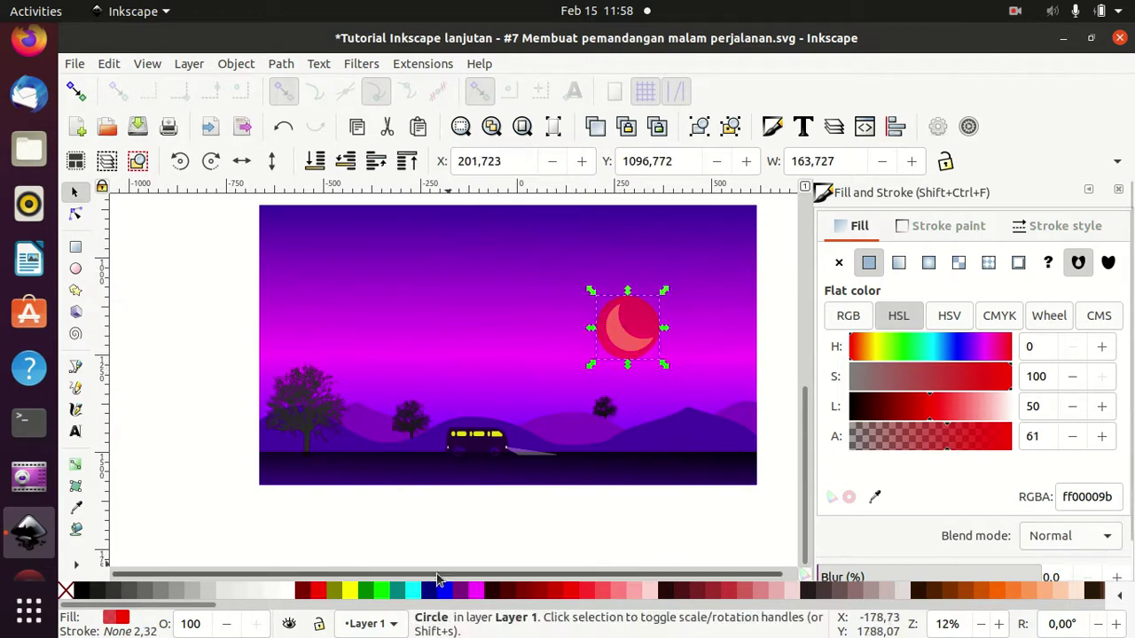
{"action": "left_click", "coordinate": [653, 590]}
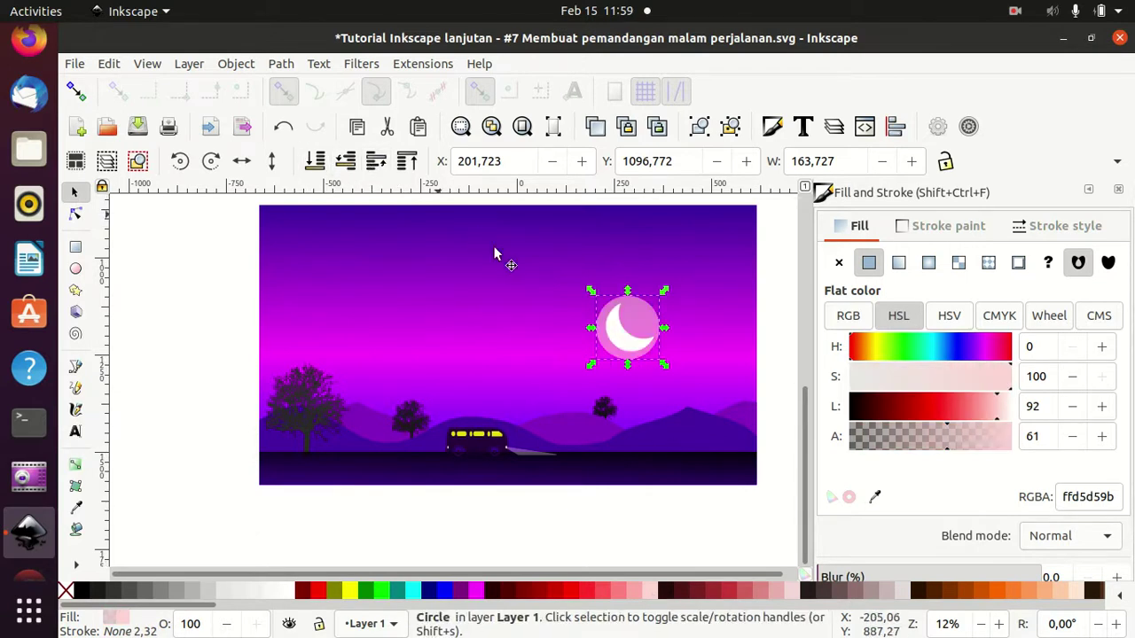
- Enlarge the moon about 13% proportionally, then set its blur to 44.7% and opacity to 73.6%
{"action": "left_click", "coordinate": [623, 346], "text": "alt"}
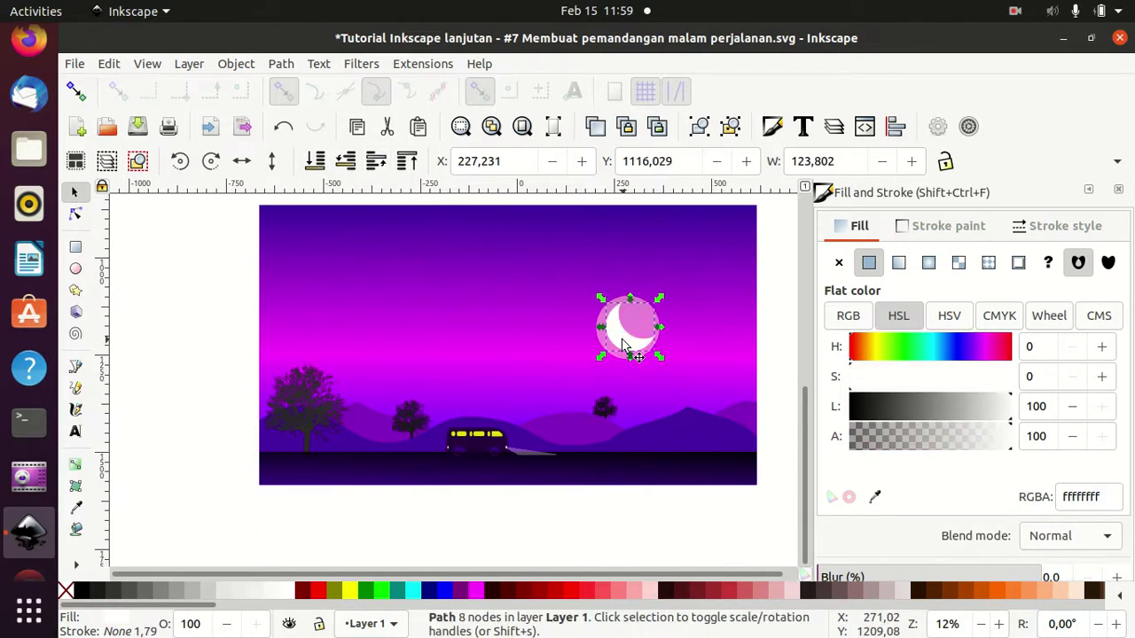
{"action": "key", "text": "ctrl"}
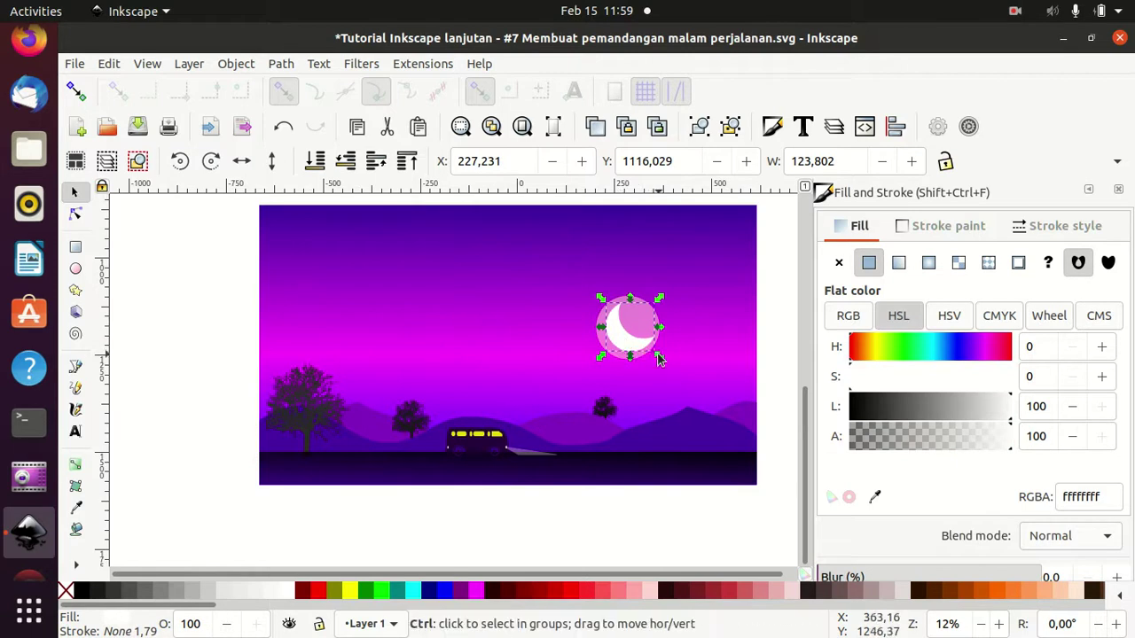
{"action": "mouse_move", "coordinate": [657, 354]}
{"action": "left_mouse_down"}
{"action": "mouse_move", "coordinate": [671, 367]}
{"action": "mouse_move", "coordinate": [636, 357]}
{"action": "left_mouse_up"}
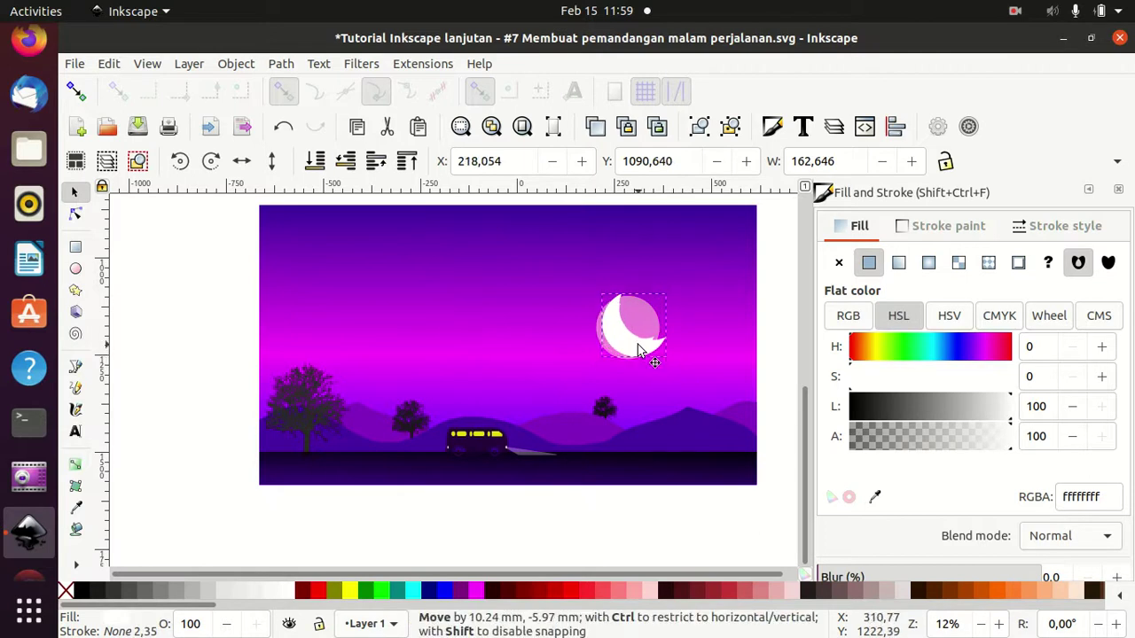
{"action": "scroll", "coordinate": [918, 525], "scroll_direction": "down", "scroll_amount": 2}
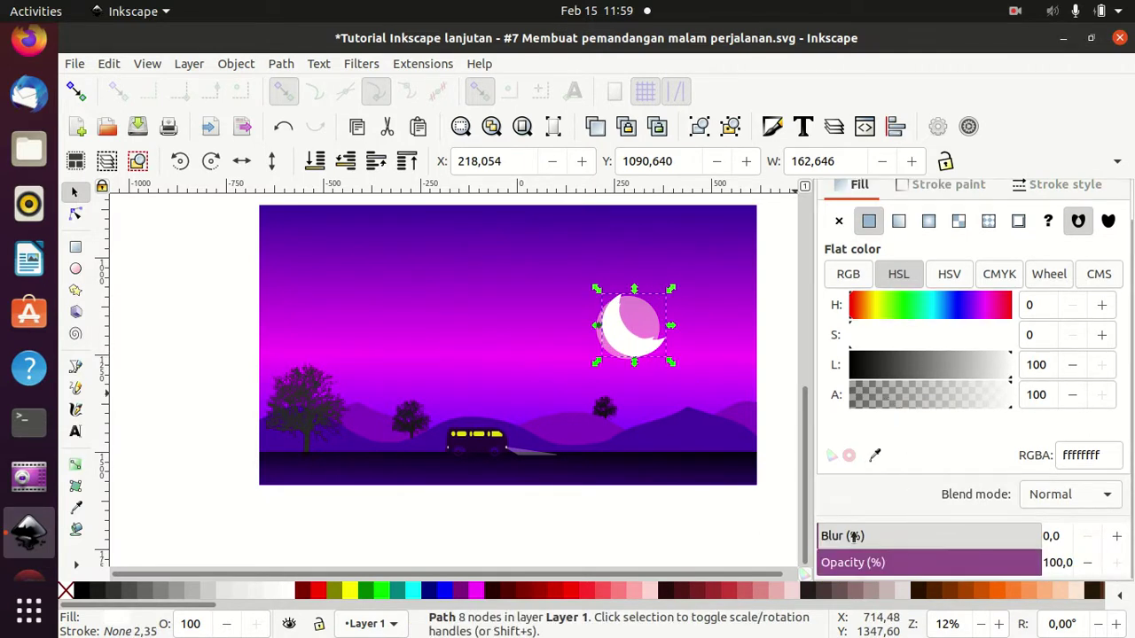
{"action": "left_click_drag", "start_coordinate": [852, 536], "coordinate": [917, 534]}
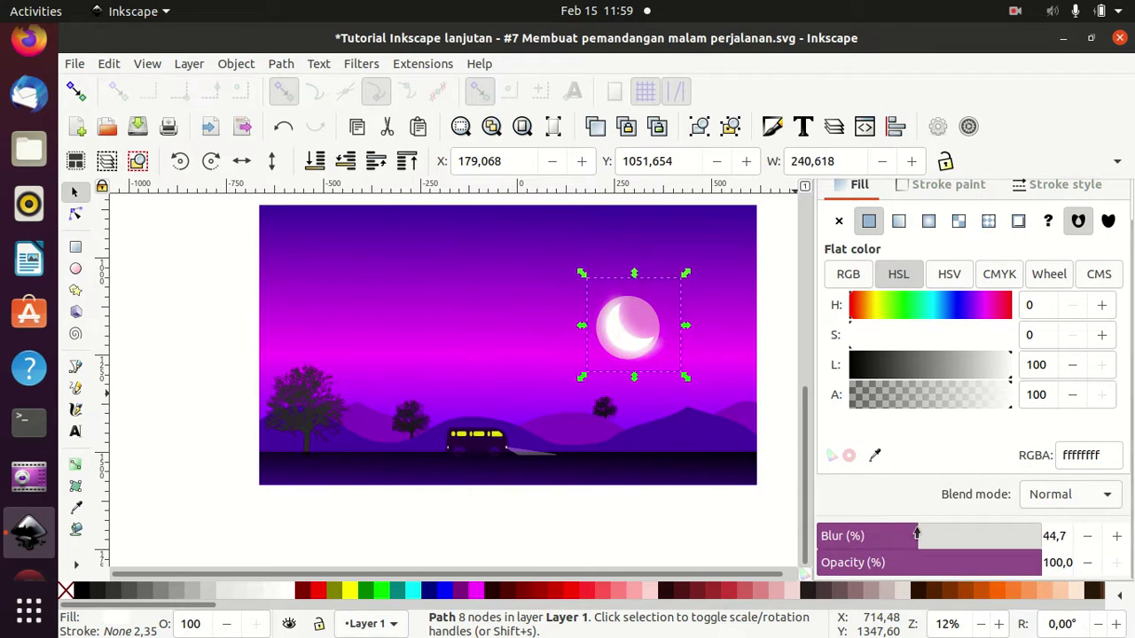
{"action": "left_click_drag", "start_coordinate": [989, 562], "coordinate": [983, 563]}
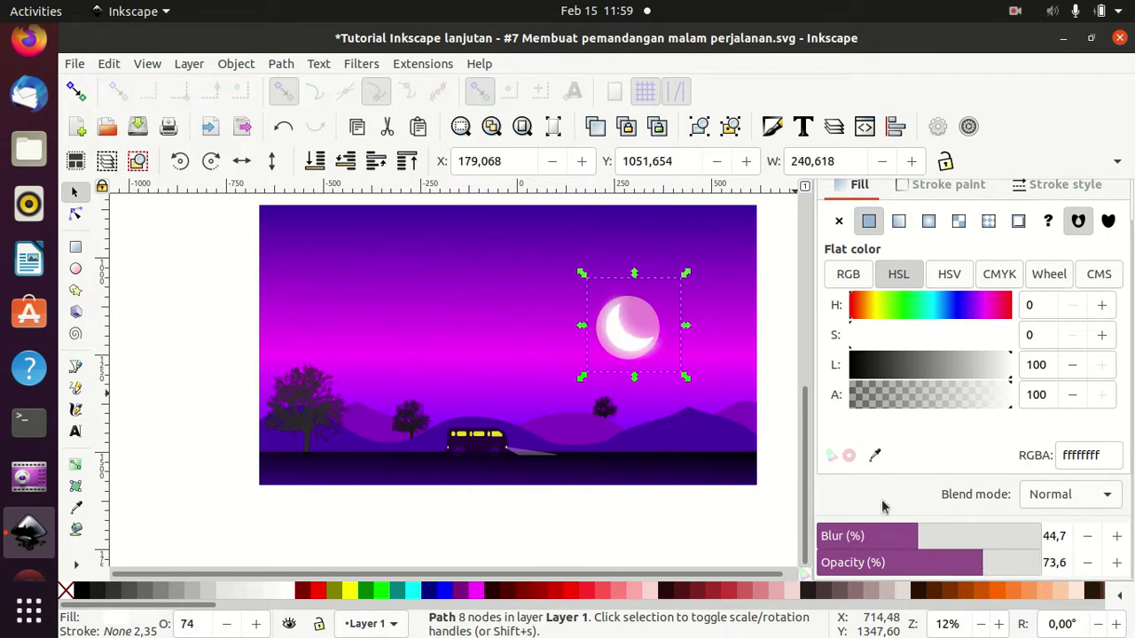
{"action": "left_click", "coordinate": [649, 319]}
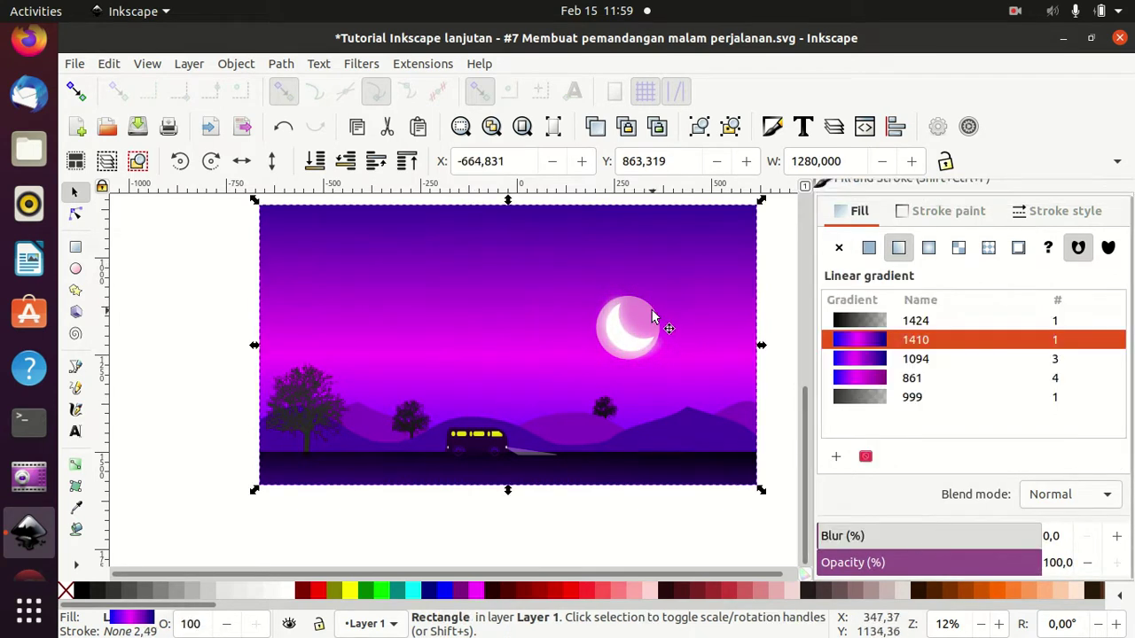
- Set the moon's pale pink glow circle to alpha 50
{"action": "left_click", "coordinate": [650, 320]}
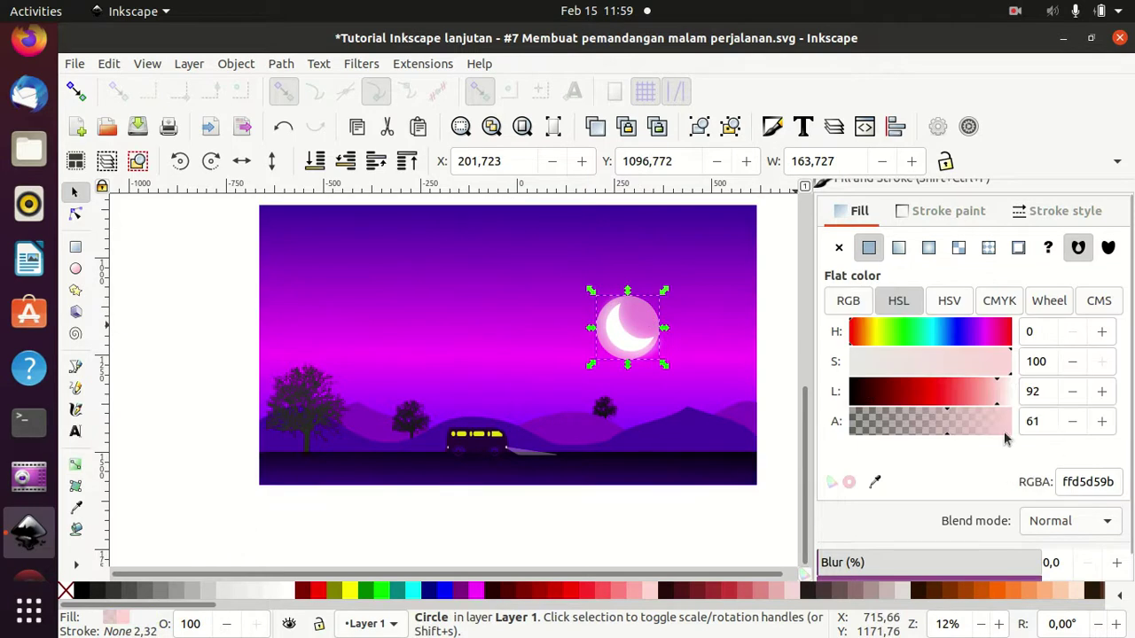
{"action": "left_click_drag", "start_coordinate": [1043, 421], "coordinate": [1023, 425]}
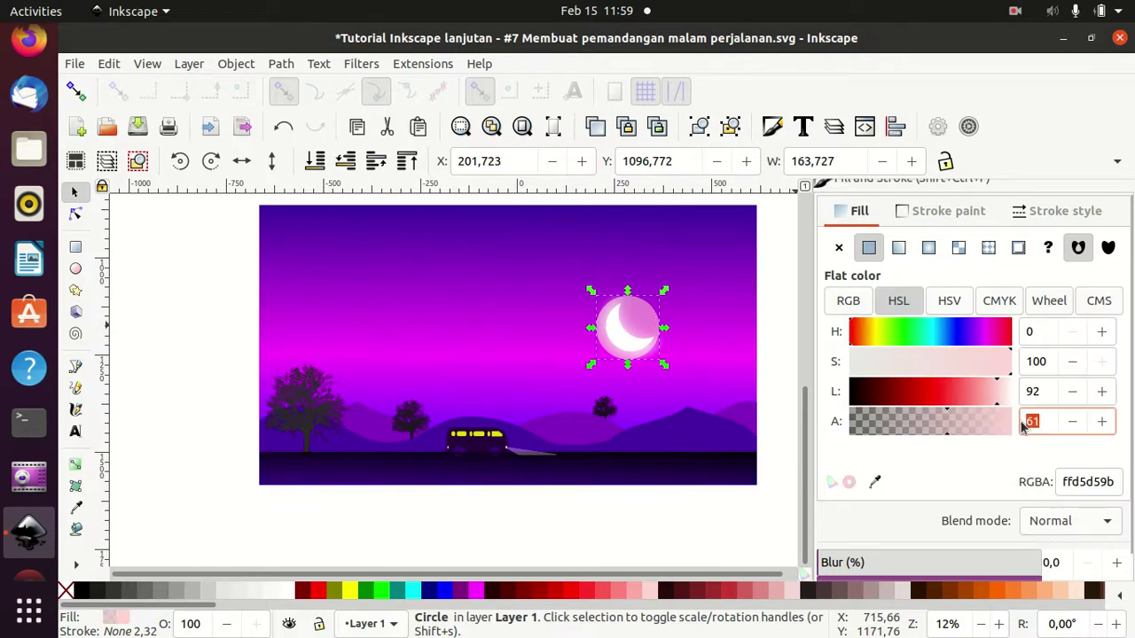
{"action": "type", "text": "50"}
{"action": "key", "text": "Return"}
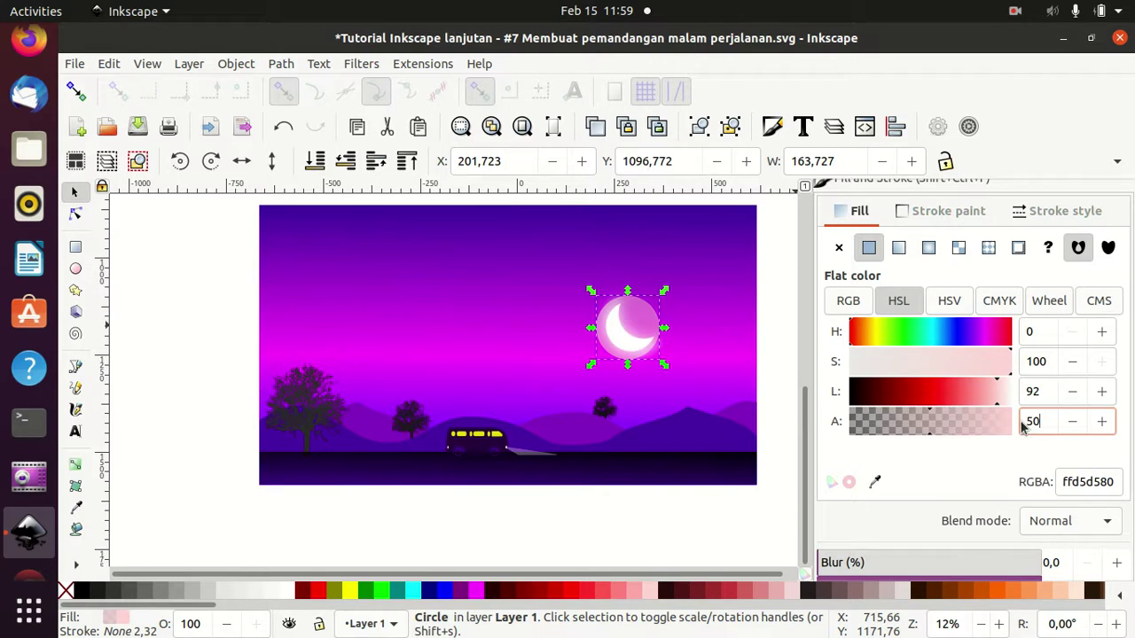
- Add an enlarged copy of the glow circle behind the crescent at alpha 40
{"action": "left_click", "coordinate": [716, 302]}
{"action": "left_click", "coordinate": [647, 315]}
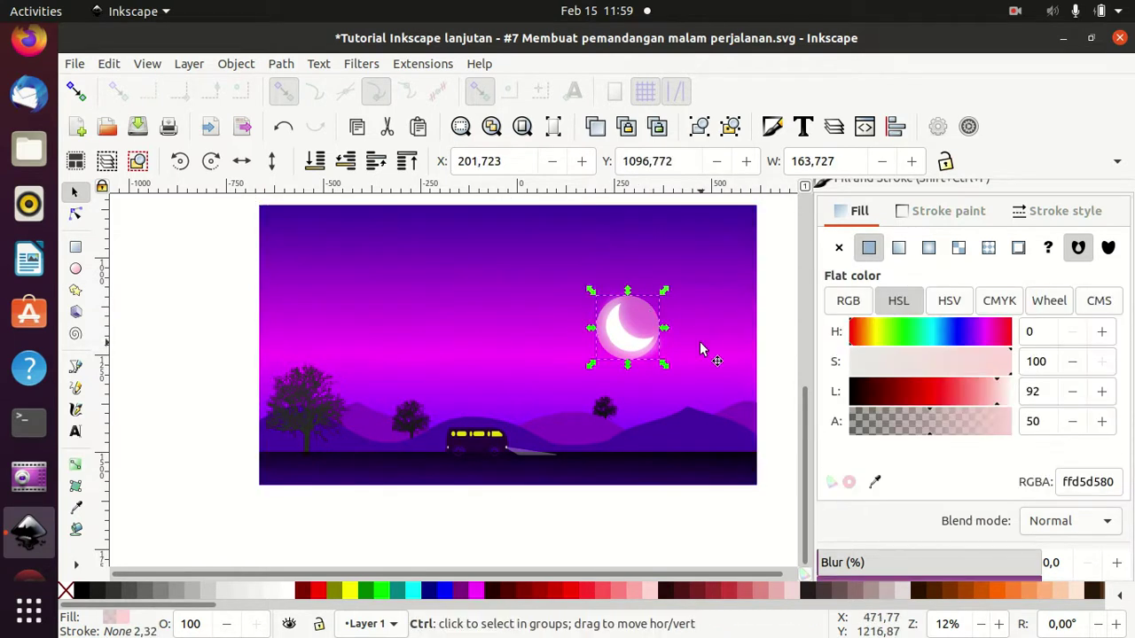
{"action": "key", "text": "Page_Up"}
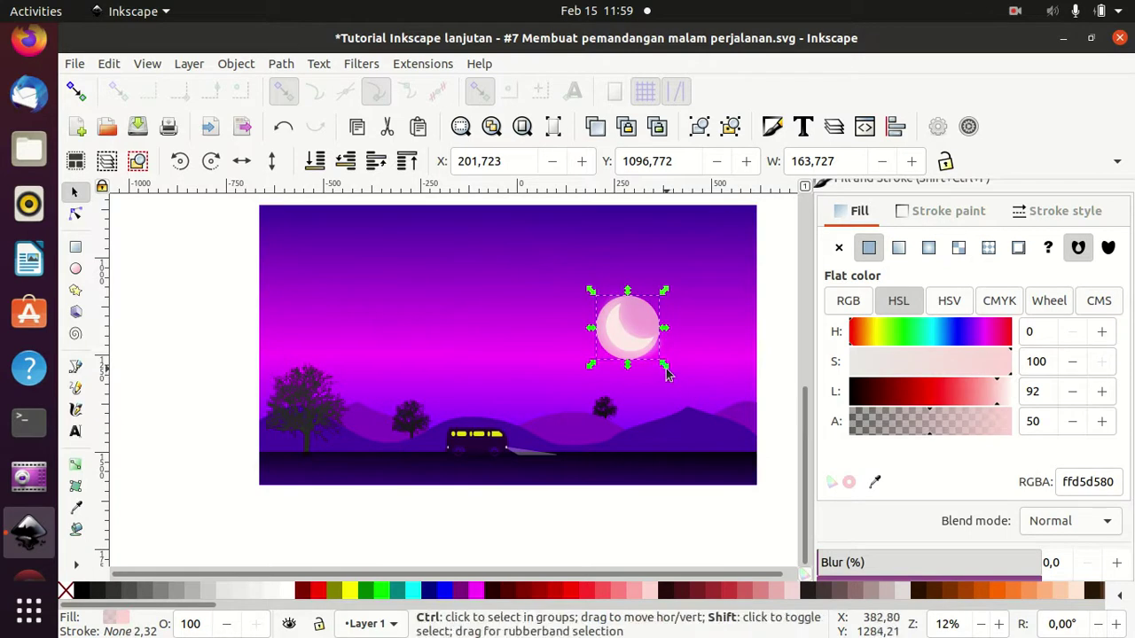
{"action": "left_click_drag", "start_coordinate": [667, 373], "coordinate": [677, 382]}
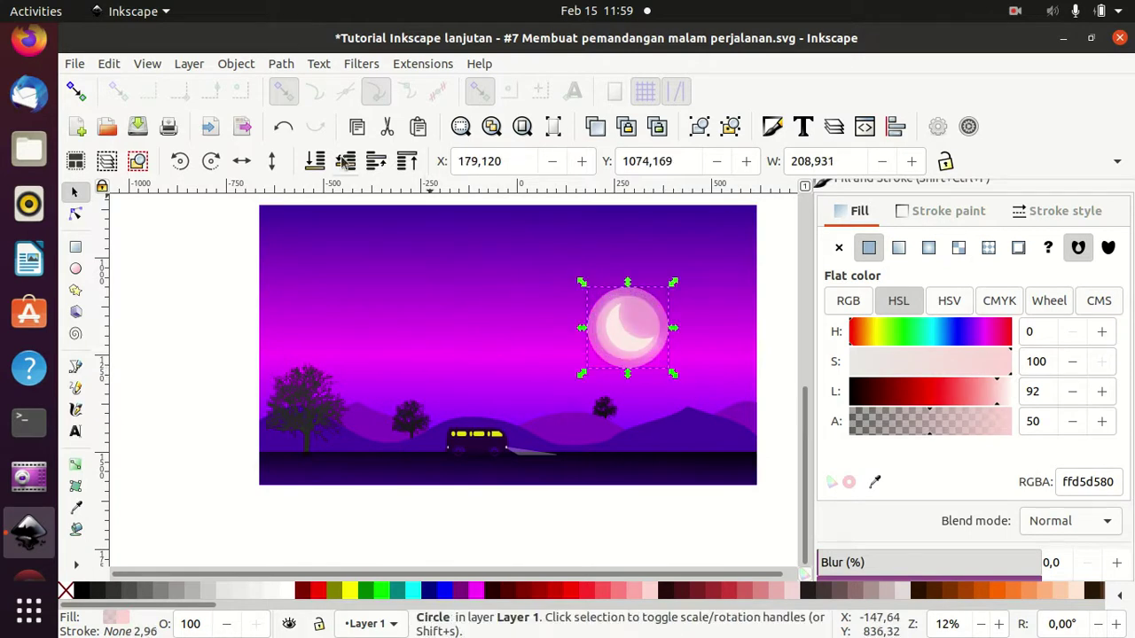
{"action": "left_click", "coordinate": [315, 161]}
{"action": "left_click", "coordinate": [376, 160]}
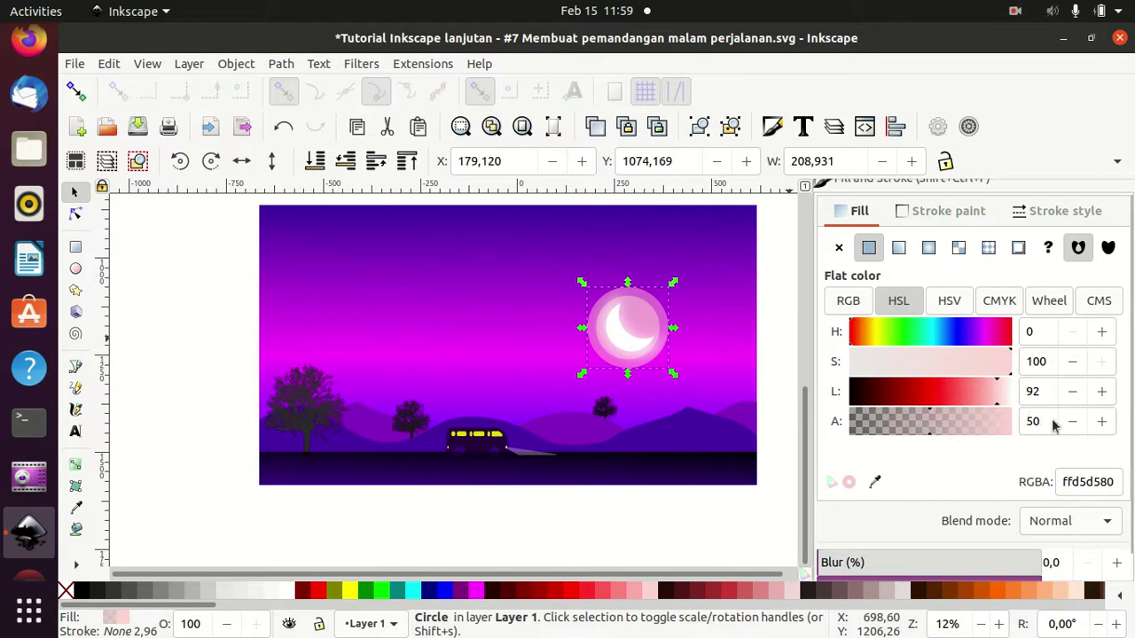
{"action": "left_click_drag", "start_coordinate": [1041, 422], "coordinate": [1006, 422]}
{"action": "type", "text": "40"}
{"action": "key", "text": "Return"}
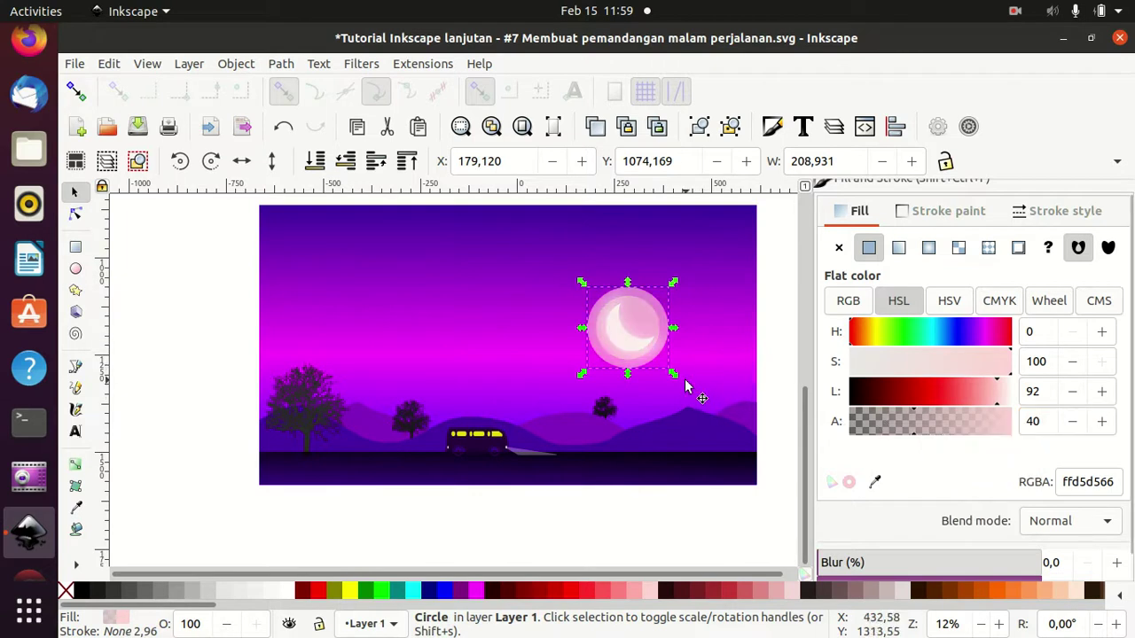
- Enlarge two further halo rings around the moon at alpha 20 and 10
{"action": "left_click_drag", "start_coordinate": [674, 374], "coordinate": [687, 381]}
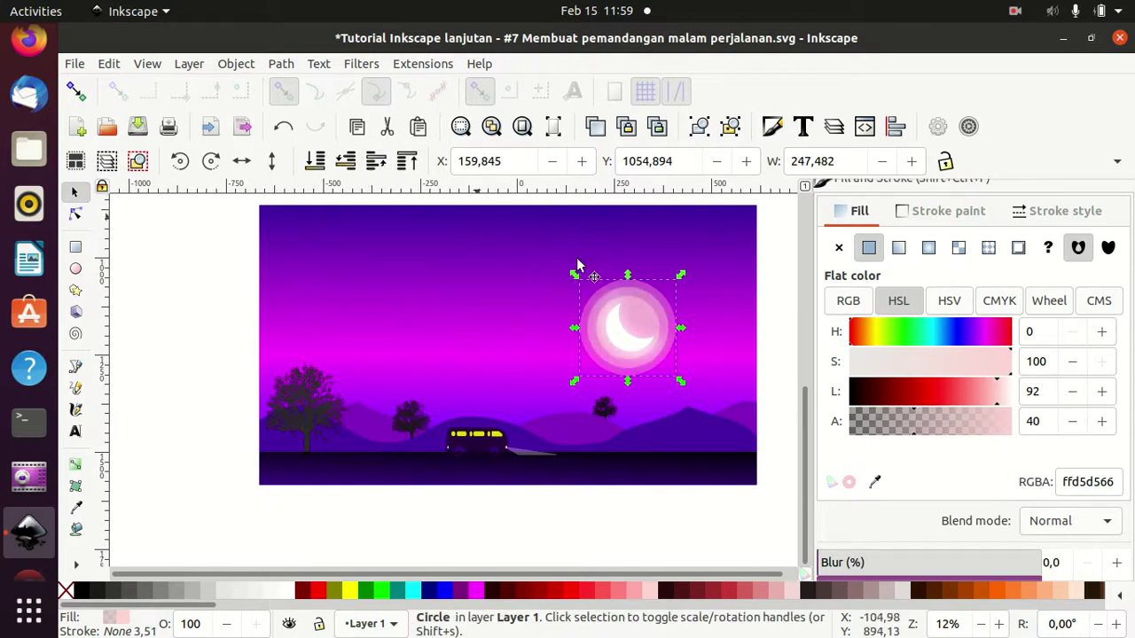
{"action": "left_click_drag", "start_coordinate": [1042, 422], "coordinate": [983, 424]}
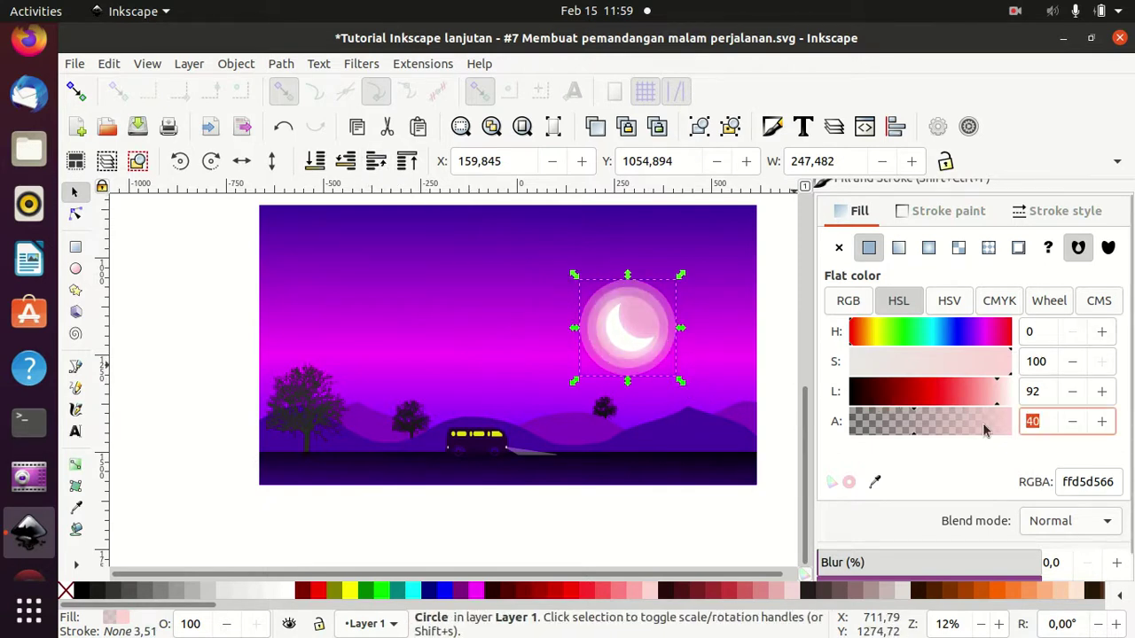
{"action": "type", "text": "20"}
{"action": "key", "text": "Return"}
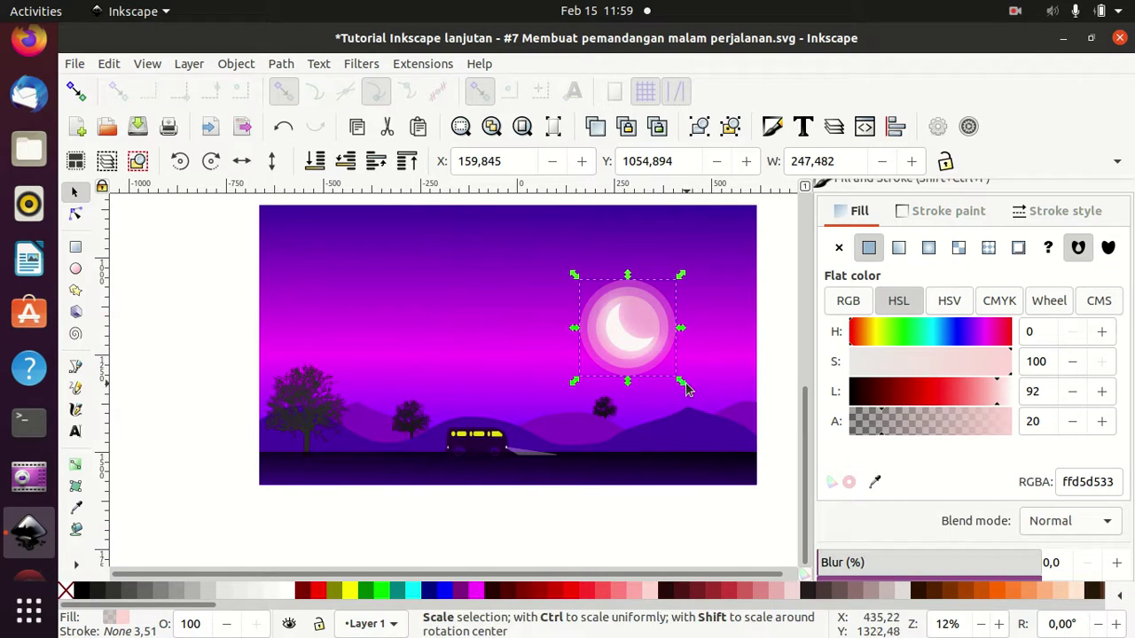
{"action": "left_click_drag", "start_coordinate": [686, 387], "coordinate": [693, 394]}
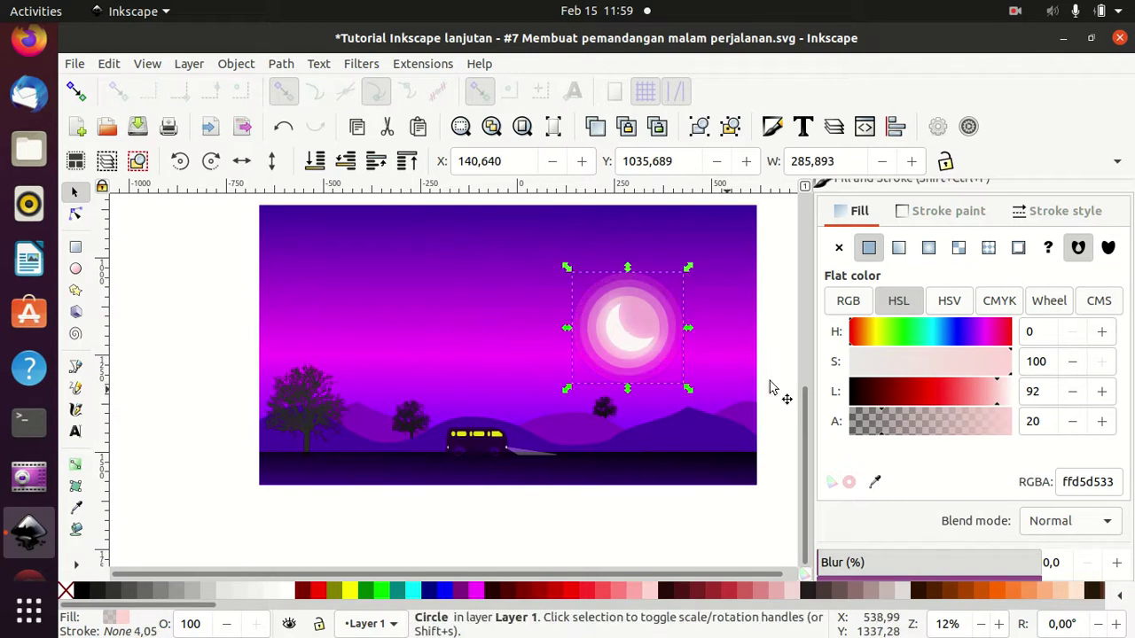
{"action": "left_click_drag", "start_coordinate": [1046, 425], "coordinate": [996, 419]}
{"action": "type", "text": "10"}
{"action": "key", "text": "Return"}
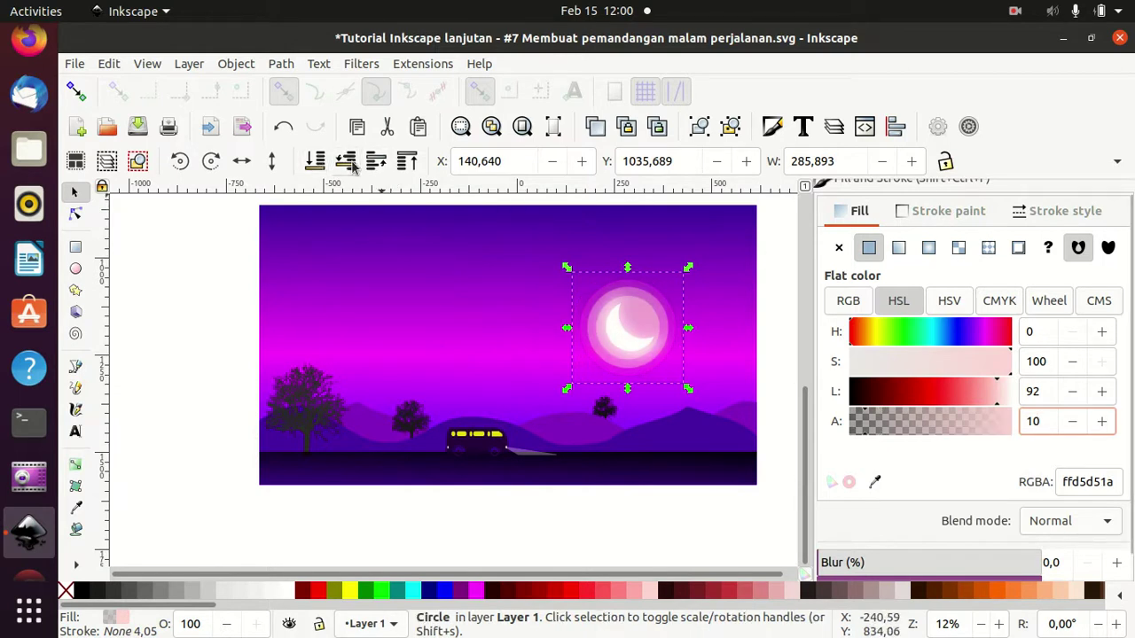
- Shrink the moon's blurred white crescent glow and adjust its stacking above the pink disc
{"action": "left_click", "coordinate": [236, 281]}
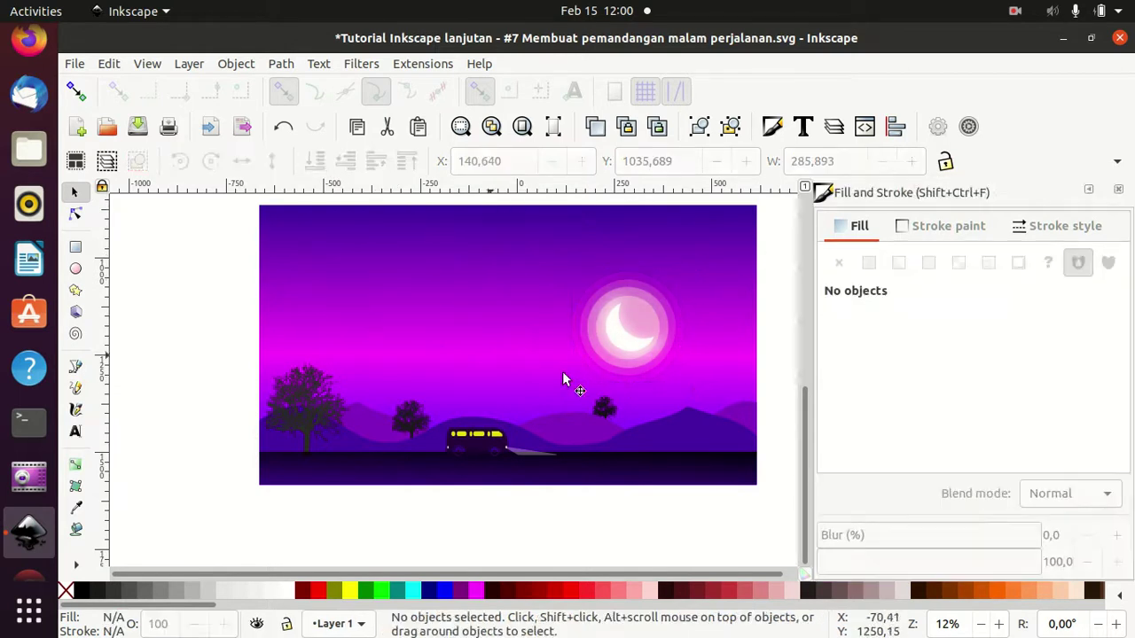
{"action": "left_click", "coordinate": [620, 343]}
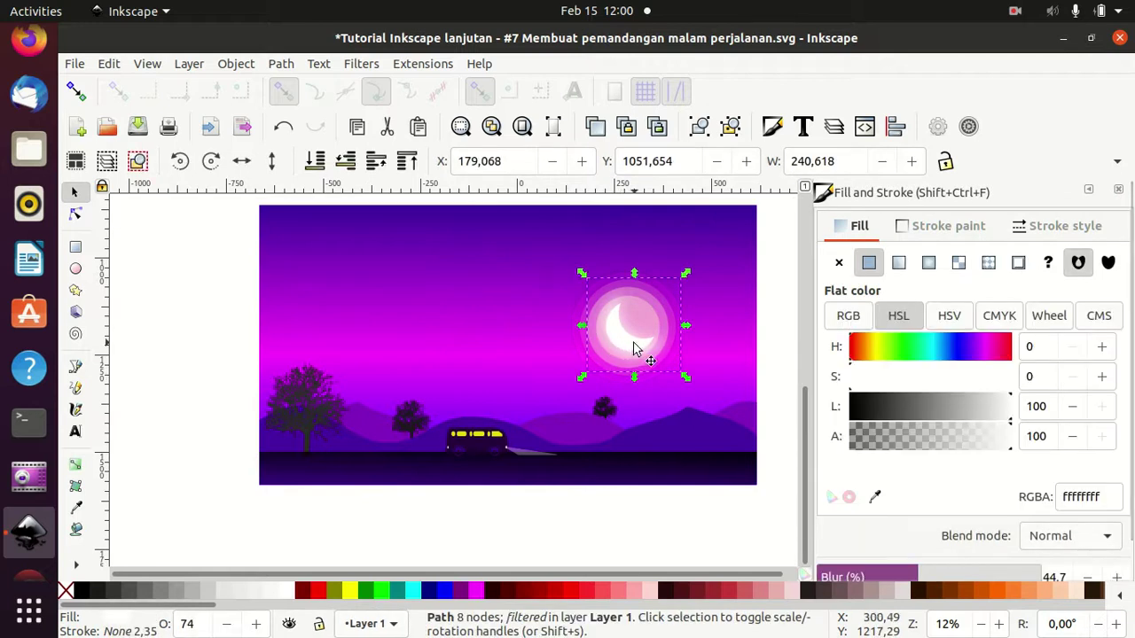
{"action": "left_click", "coordinate": [215, 301]}
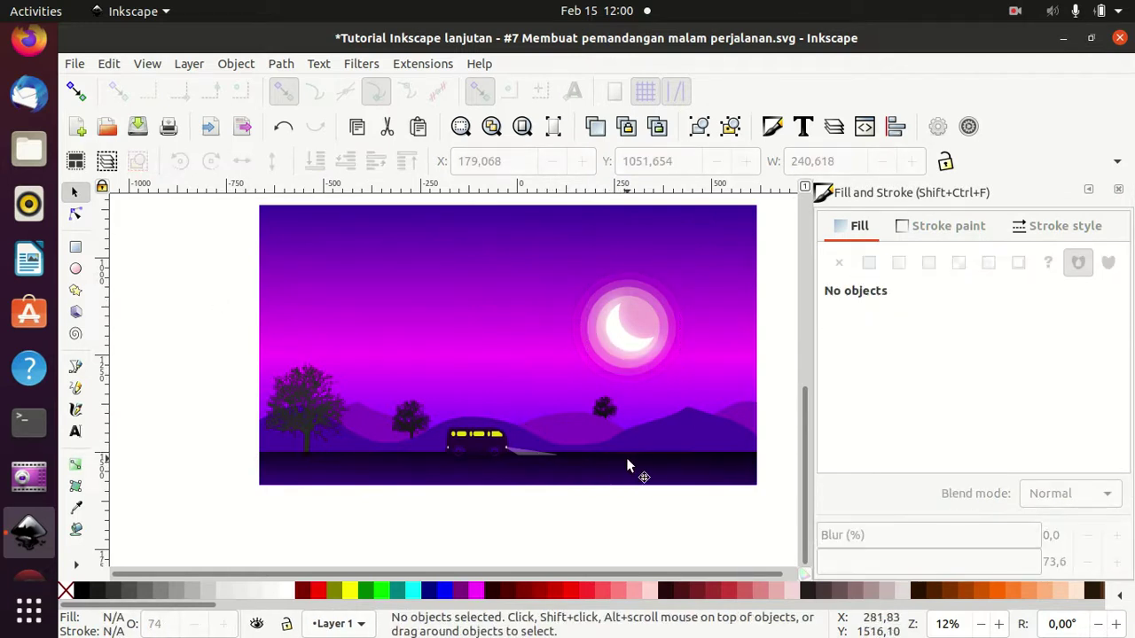
{"action": "scroll", "coordinate": [629, 461], "scroll_direction": "down", "scroll_amount": 1}
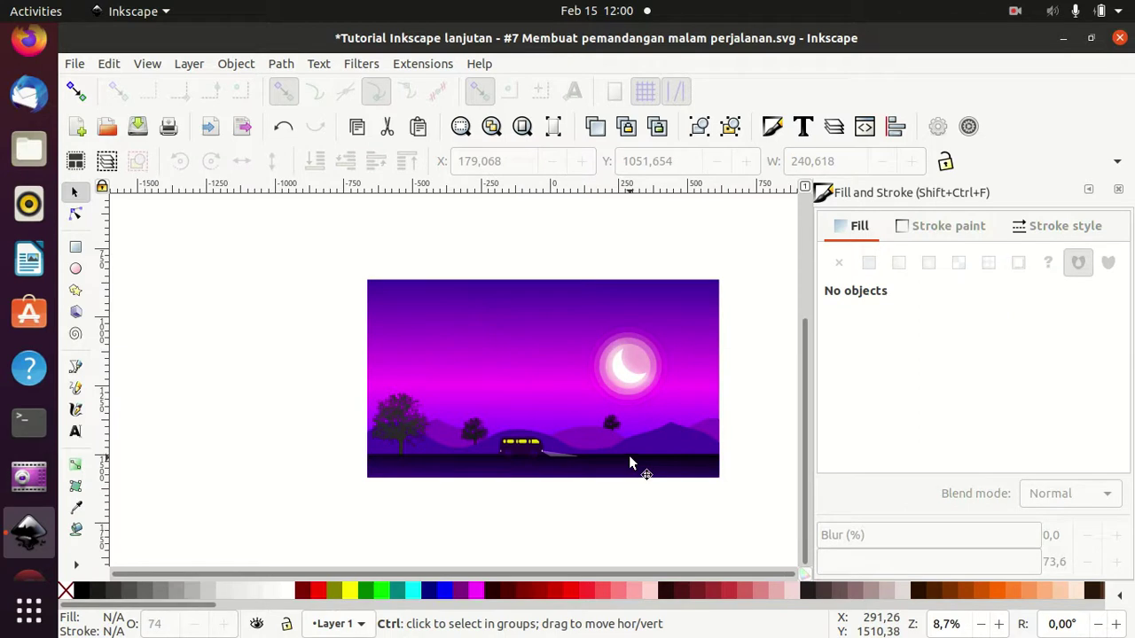
{"action": "left_click", "coordinate": [620, 383]}
{"action": "scroll", "coordinate": [620, 381], "scroll_direction": "up", "scroll_amount": 1}
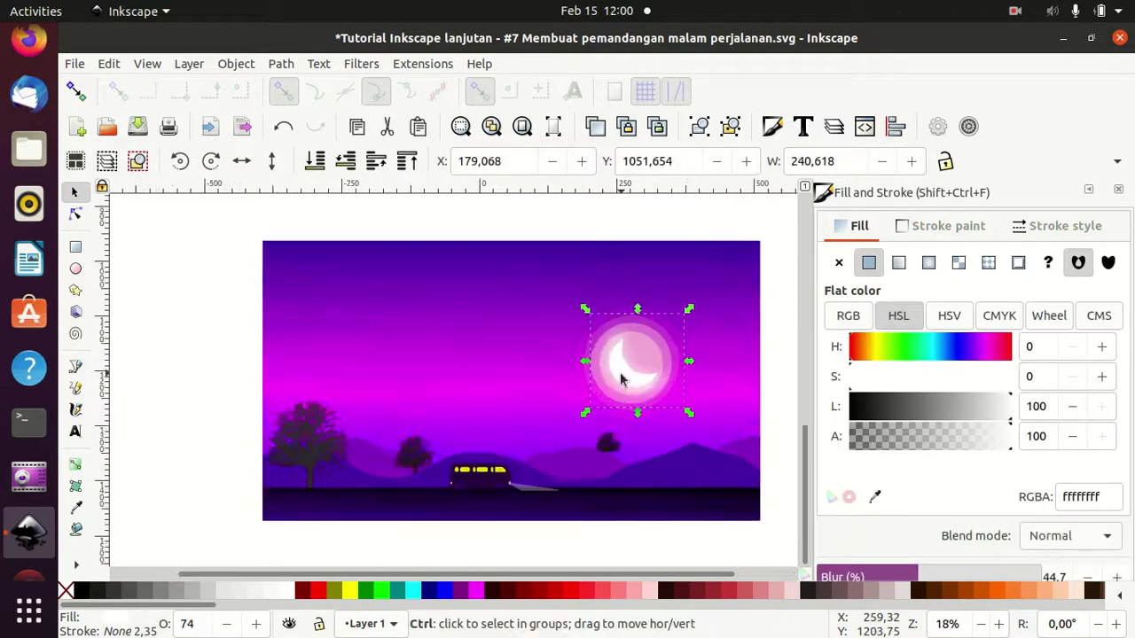
{"action": "scroll", "coordinate": [620, 380], "scroll_direction": "up", "scroll_amount": 4}
{"action": "scroll", "coordinate": [621, 379], "scroll_direction": "up", "scroll_amount": 1}
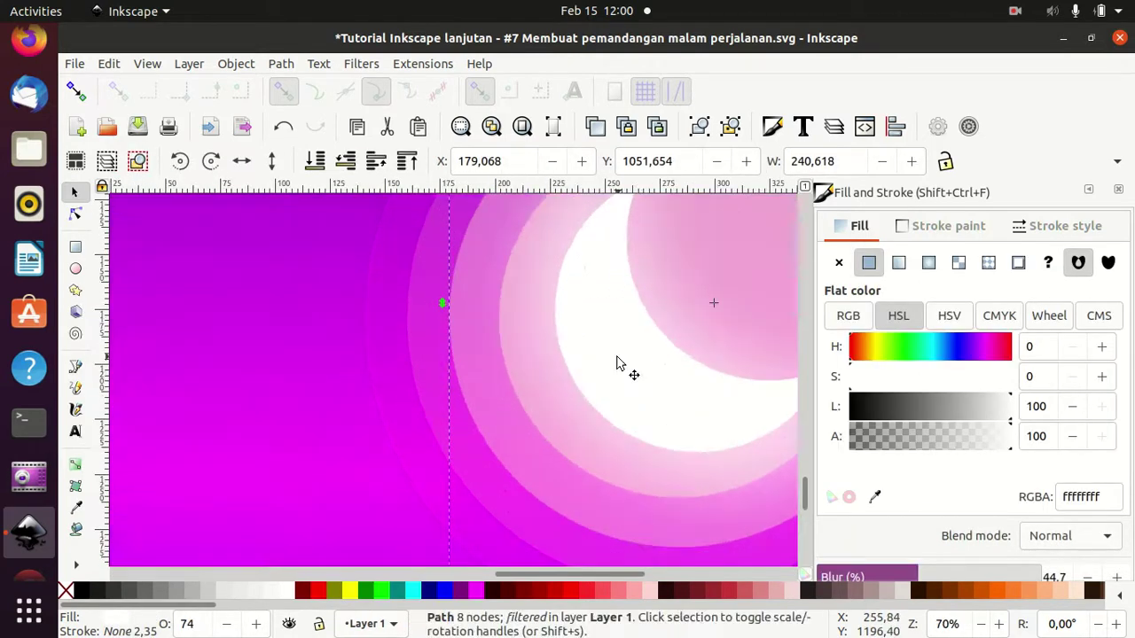
{"action": "scroll", "coordinate": [618, 363], "scroll_direction": "down", "scroll_amount": 2}
{"action": "scroll", "coordinate": [618, 363], "scroll_direction": "down", "scroll_amount": 2}
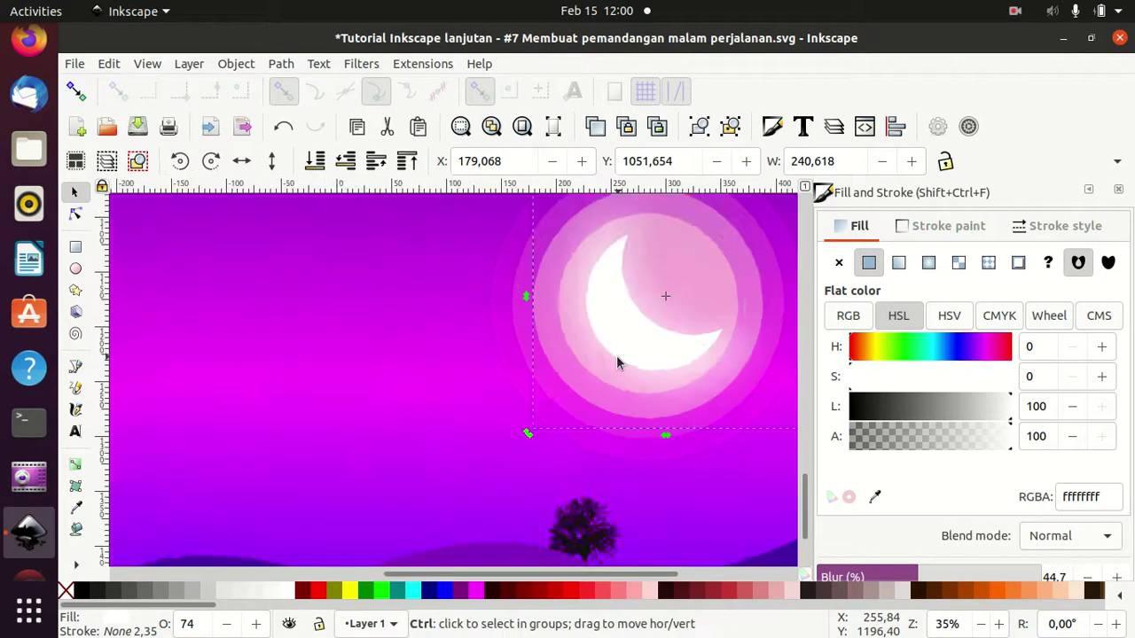
{"action": "scroll", "coordinate": [616, 355], "scroll_direction": "down", "scroll_amount": 1}
{"action": "left_click", "coordinate": [618, 323]}
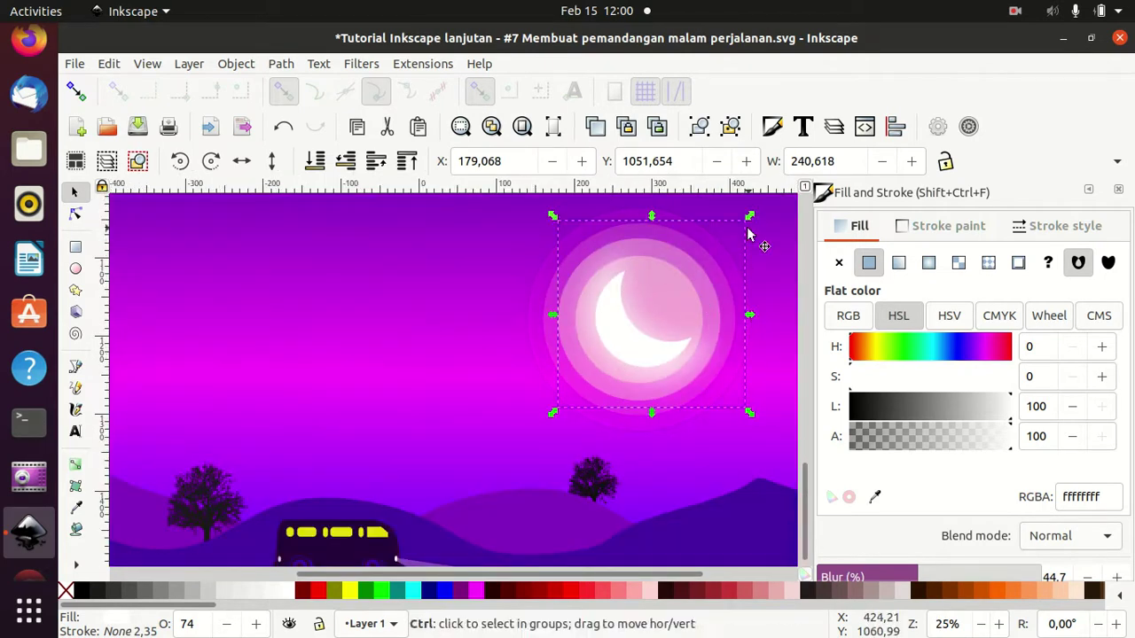
{"action": "left_click_drag", "start_coordinate": [748, 228], "coordinate": [732, 249]}
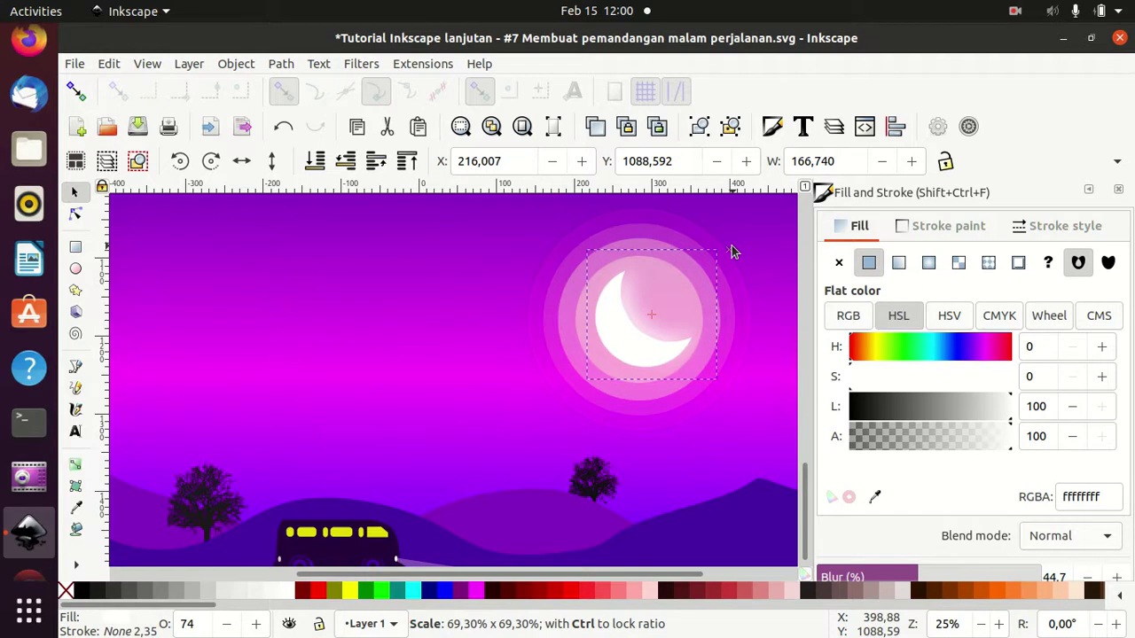
{"action": "left_click", "coordinate": [314, 161]}
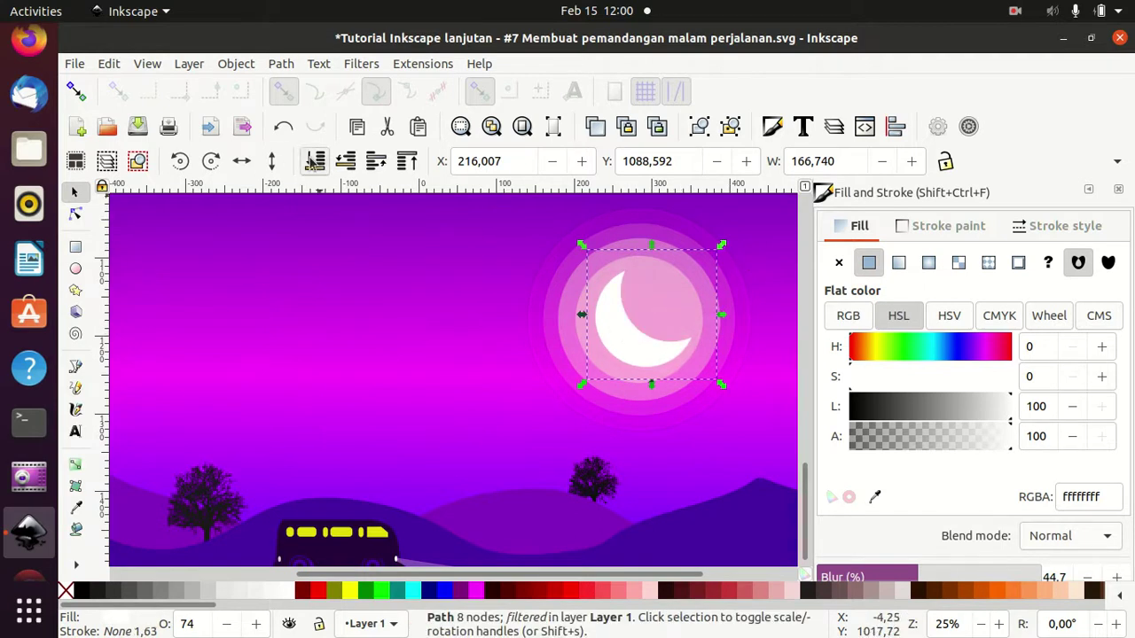
{"action": "left_click", "coordinate": [376, 164]}
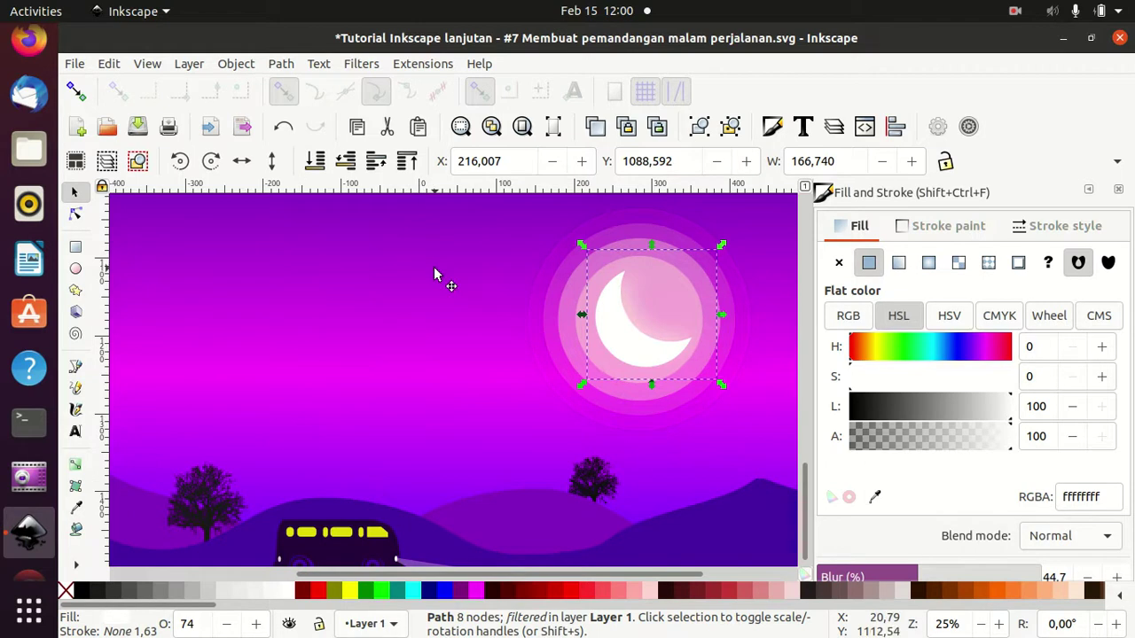
- Shrink the sharp white crescent about its centre inside the pink halo rings
{"action": "left_click", "coordinate": [633, 346]}
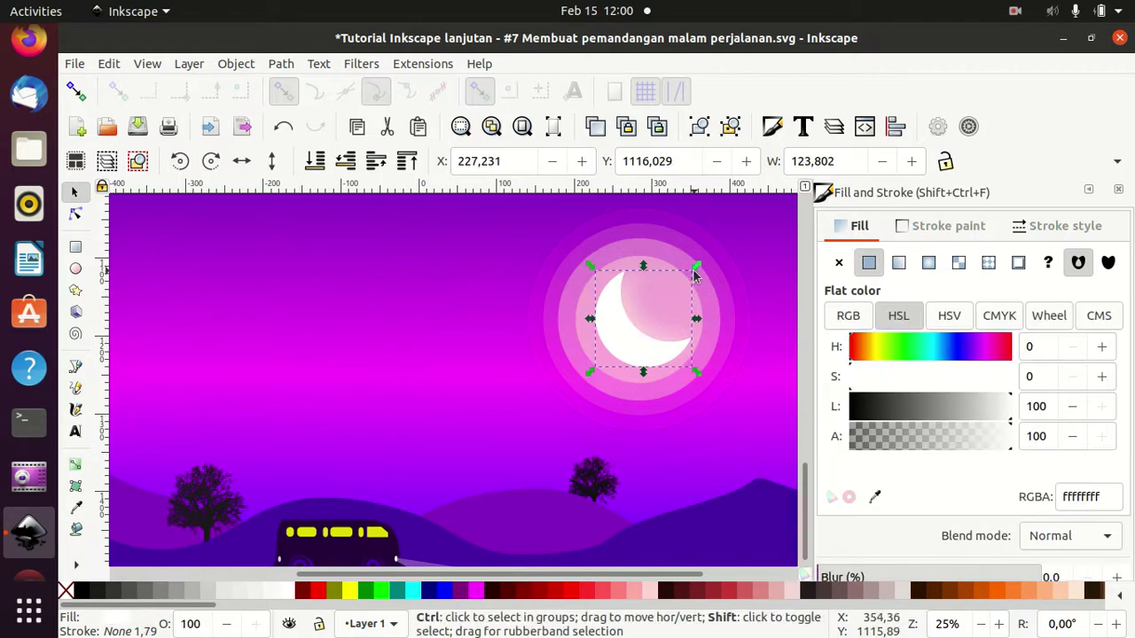
{"action": "left_click_drag", "start_coordinate": [694, 274], "coordinate": [684, 292]}
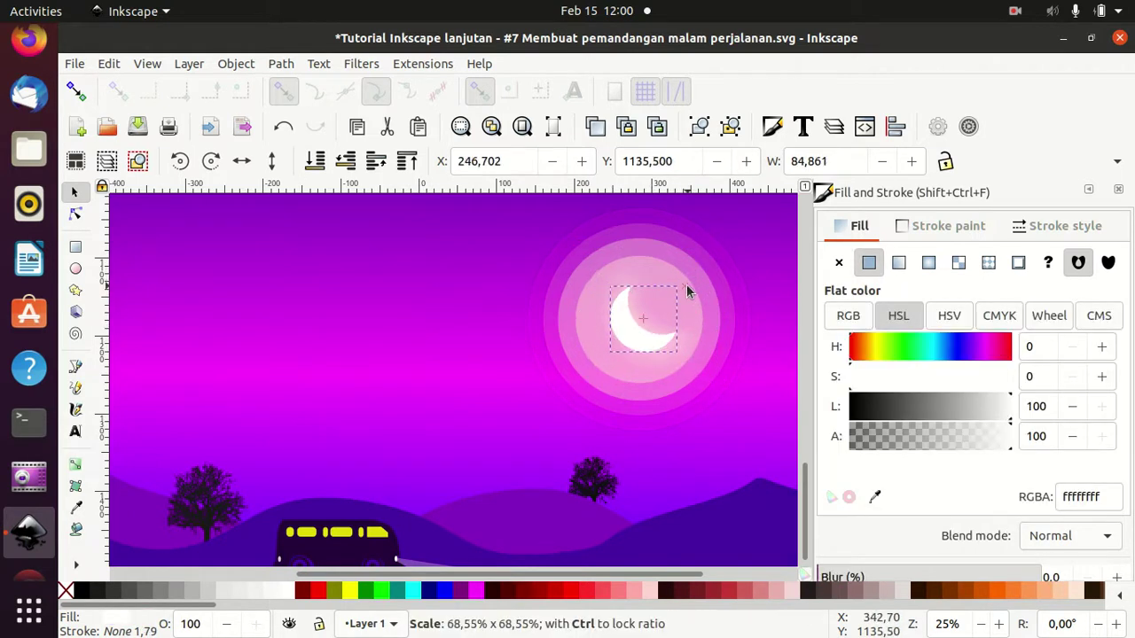
{"action": "left_click", "coordinate": [495, 328]}
{"action": "scroll", "coordinate": [494, 327], "scroll_direction": "down", "scroll_amount": 1}
- Scale the moon and all its pink halo rings together to about 88%, roughly 253 wide
{"action": "scroll", "coordinate": [495, 328], "scroll_direction": "down", "scroll_amount": 1}
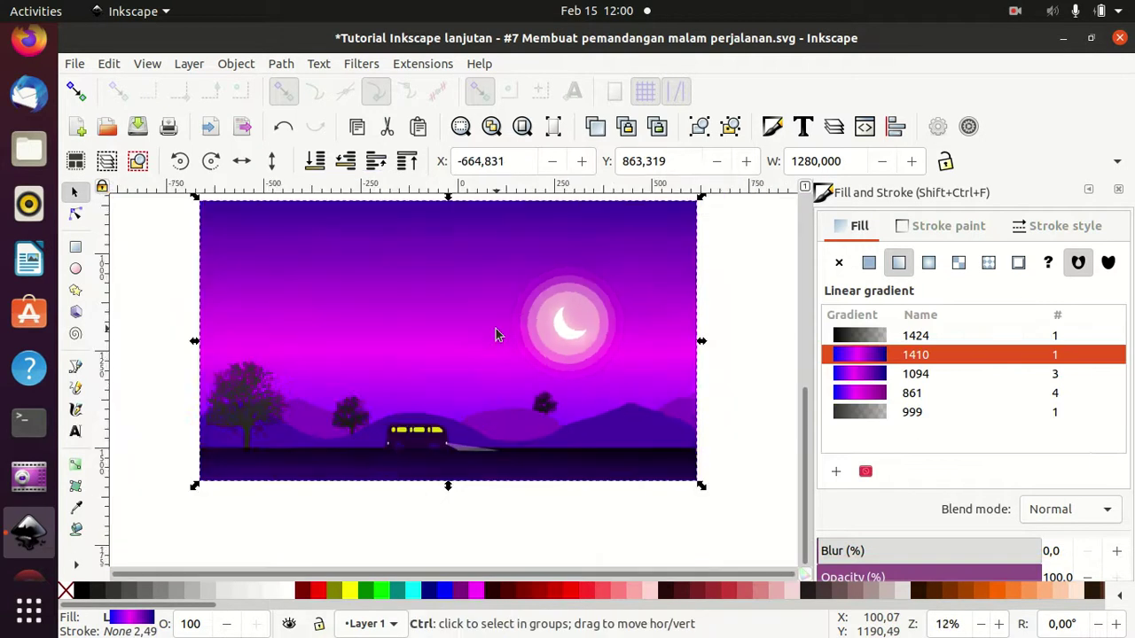
{"action": "scroll", "coordinate": [495, 328], "scroll_direction": "down", "scroll_amount": 1}
{"action": "left_click", "coordinate": [733, 414]}
{"action": "left_click_drag", "start_coordinate": [734, 416], "coordinate": [470, 262]}
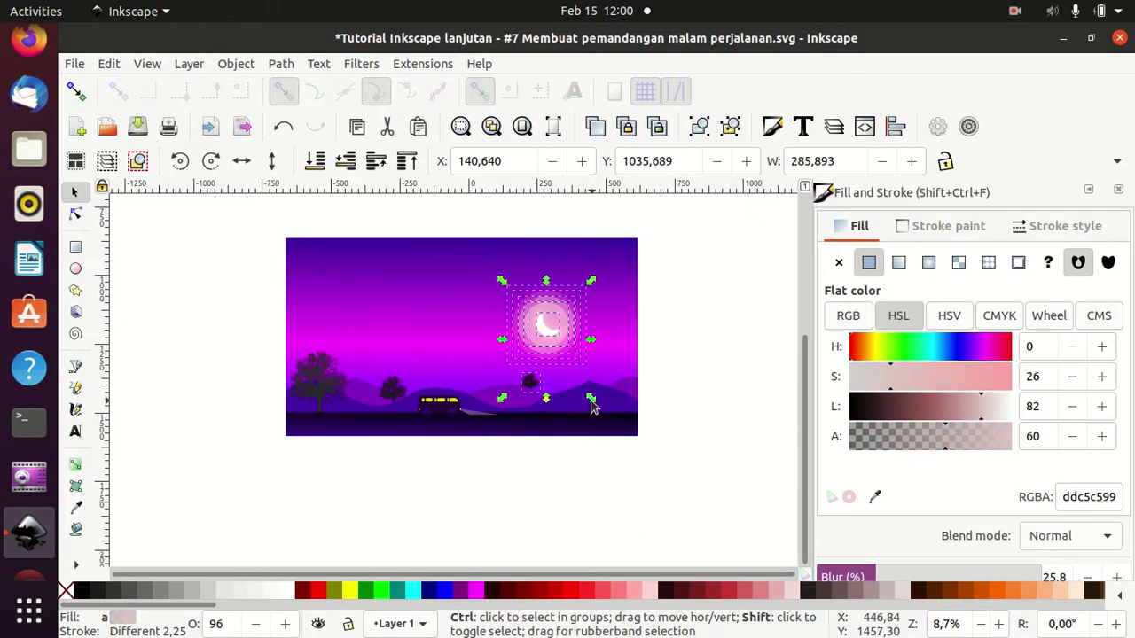
{"action": "left_click_drag", "start_coordinate": [590, 401], "coordinate": [588, 390]}
{"action": "left_click", "coordinate": [725, 371]}
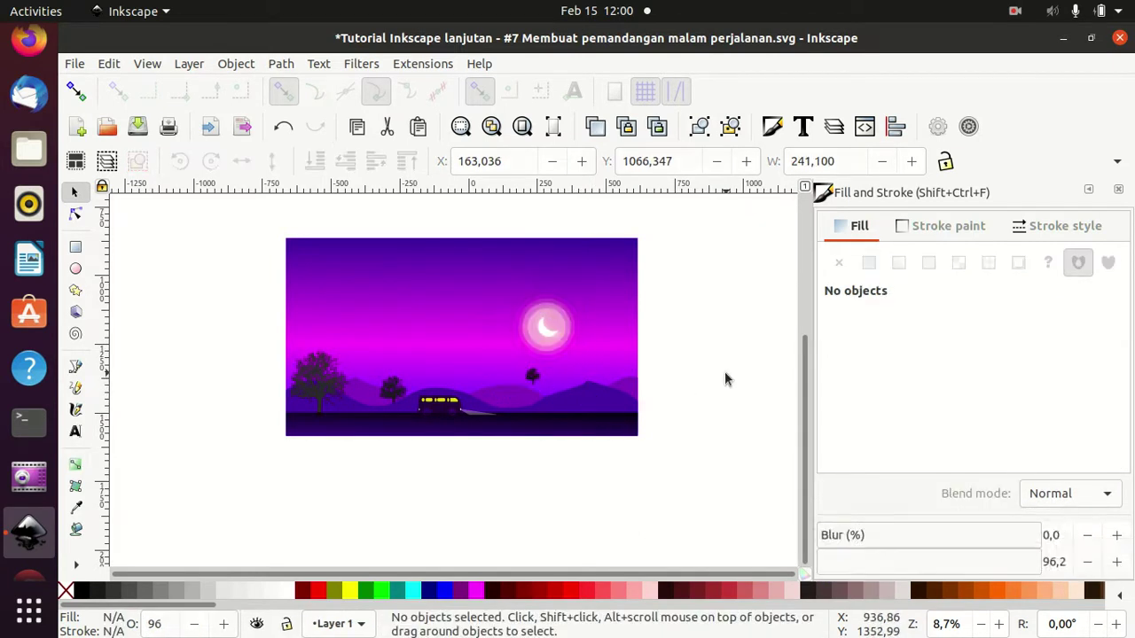
{"action": "mouse_move", "coordinate": [732, 274]}
{"action": "left_mouse_down"}
{"action": "mouse_move", "coordinate": [511, 286]}
{"action": "mouse_move", "coordinate": [481, 353]}
{"action": "left_mouse_up"}
{"action": "left_click_drag", "start_coordinate": [595, 380], "coordinate": [591, 374]}
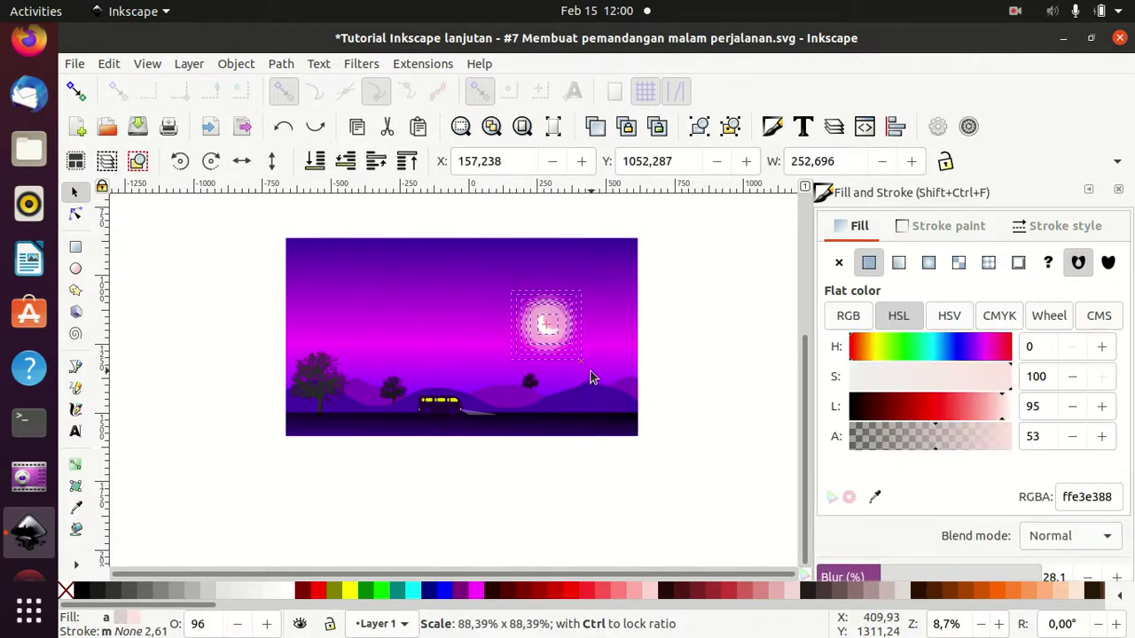
{"action": "left_click", "coordinate": [731, 381]}
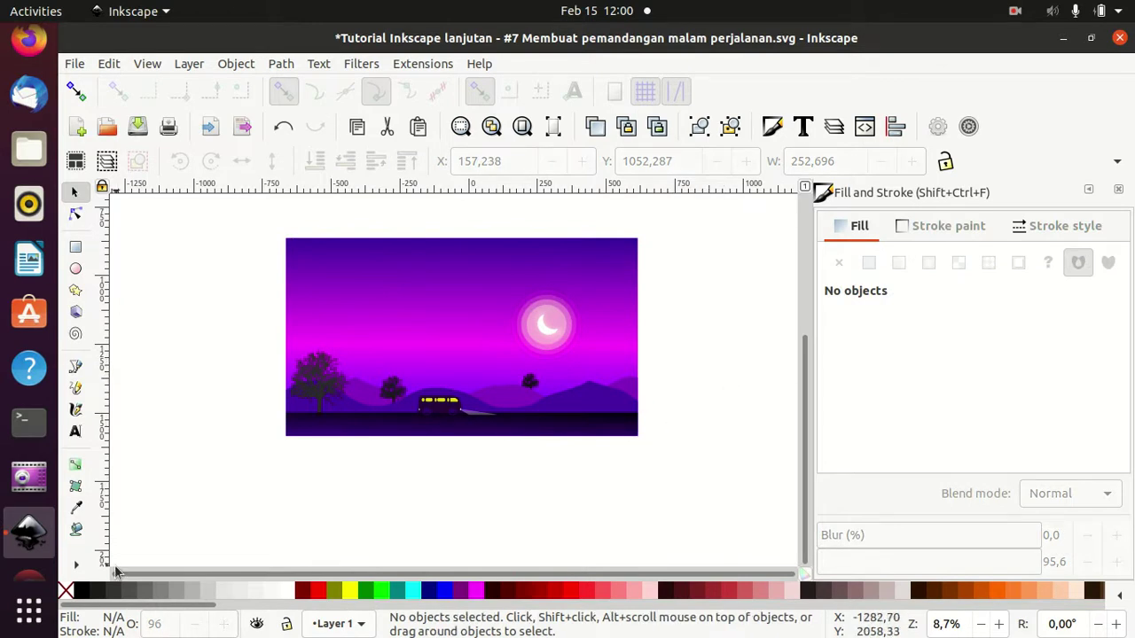
{"action": "left_click", "coordinate": [75, 269]}
- Draw a small white circle in the upper-left sky with fill alpha 72
{"action": "scroll", "coordinate": [492, 417], "scroll_direction": "up", "scroll_amount": 3, "text": "ctrl"}
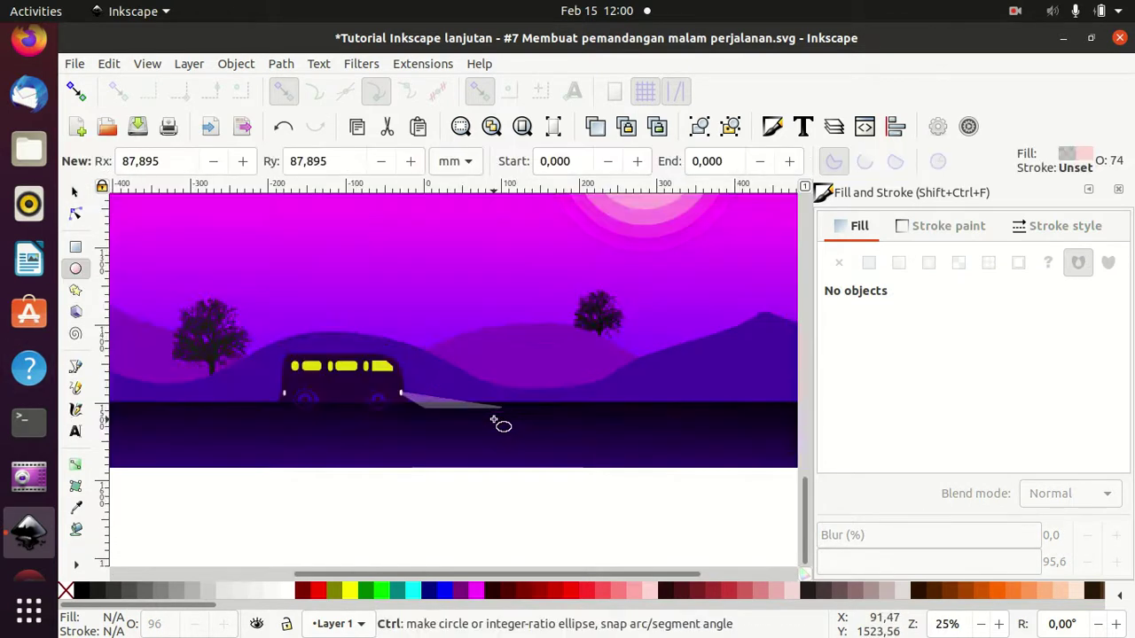
{"action": "scroll", "coordinate": [406, 298], "scroll_direction": "up", "scroll_amount": 5}
{"action": "scroll", "coordinate": [609, 559], "scroll_direction": "down", "scroll_amount": 1}
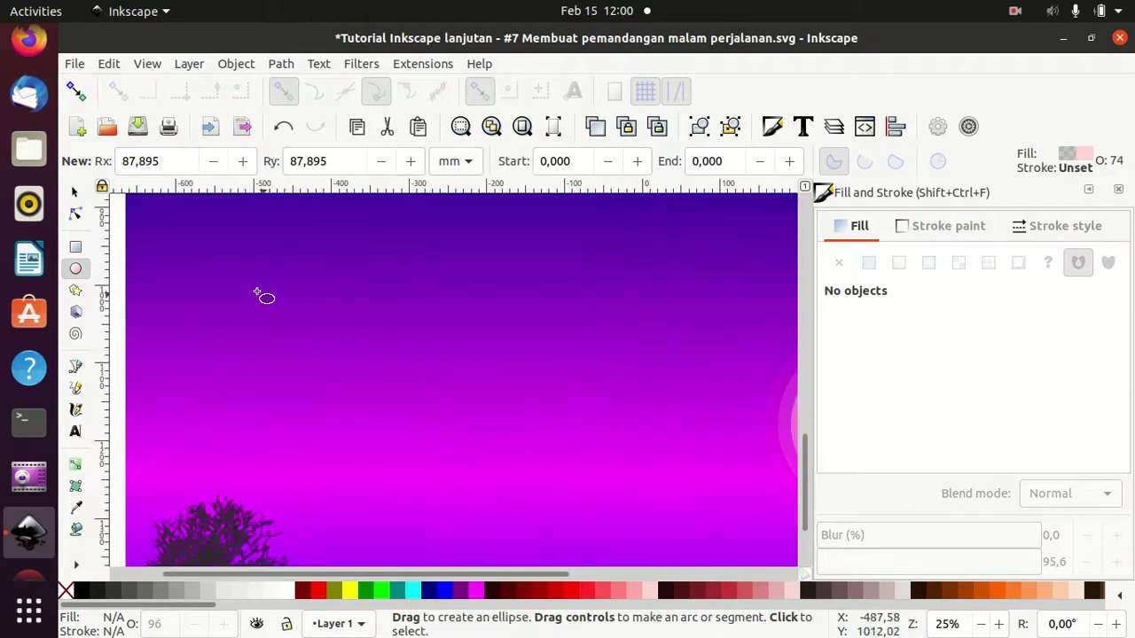
{"action": "left_click_drag", "start_coordinate": [219, 243], "coordinate": [238, 259]}
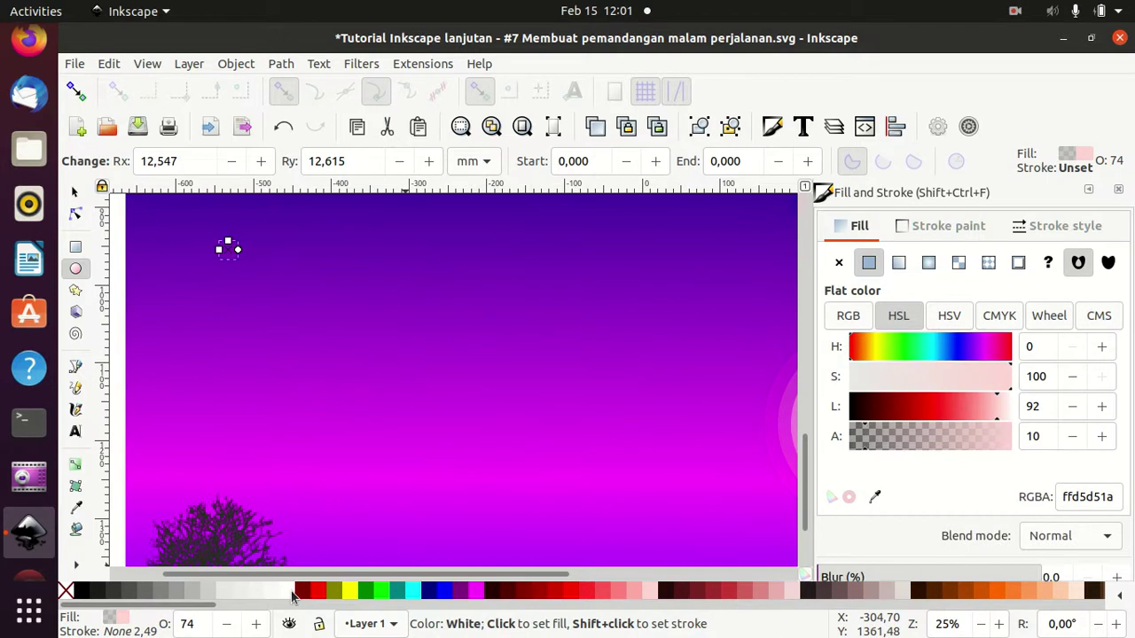
{"action": "left_click", "coordinate": [288, 590]}
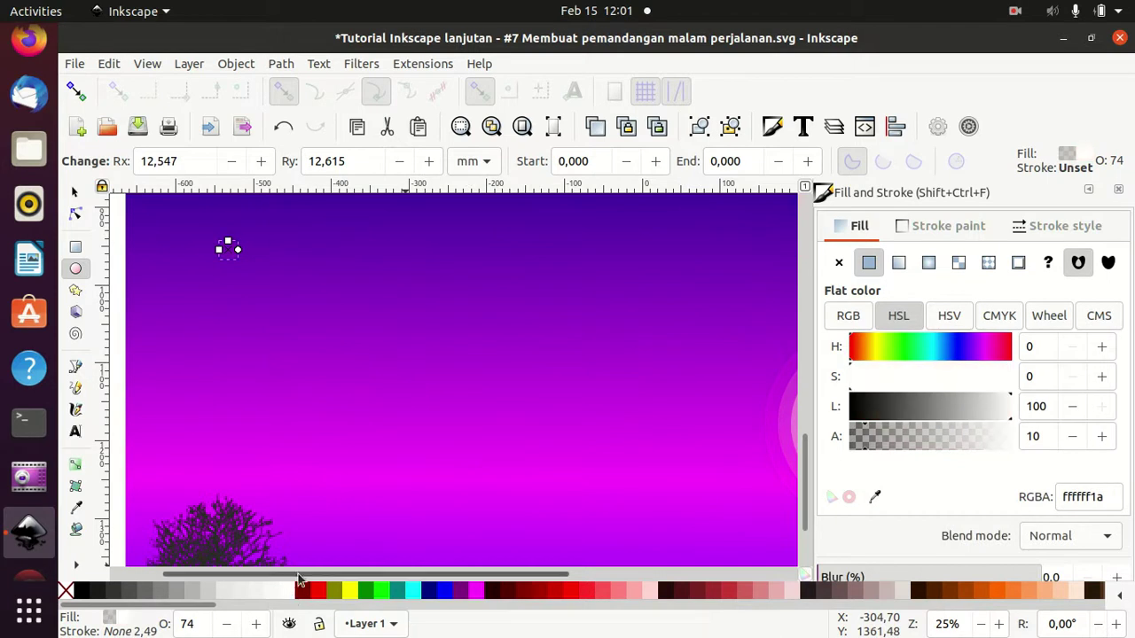
{"action": "left_click", "coordinate": [940, 448]}
{"action": "left_click", "coordinate": [966, 449]}
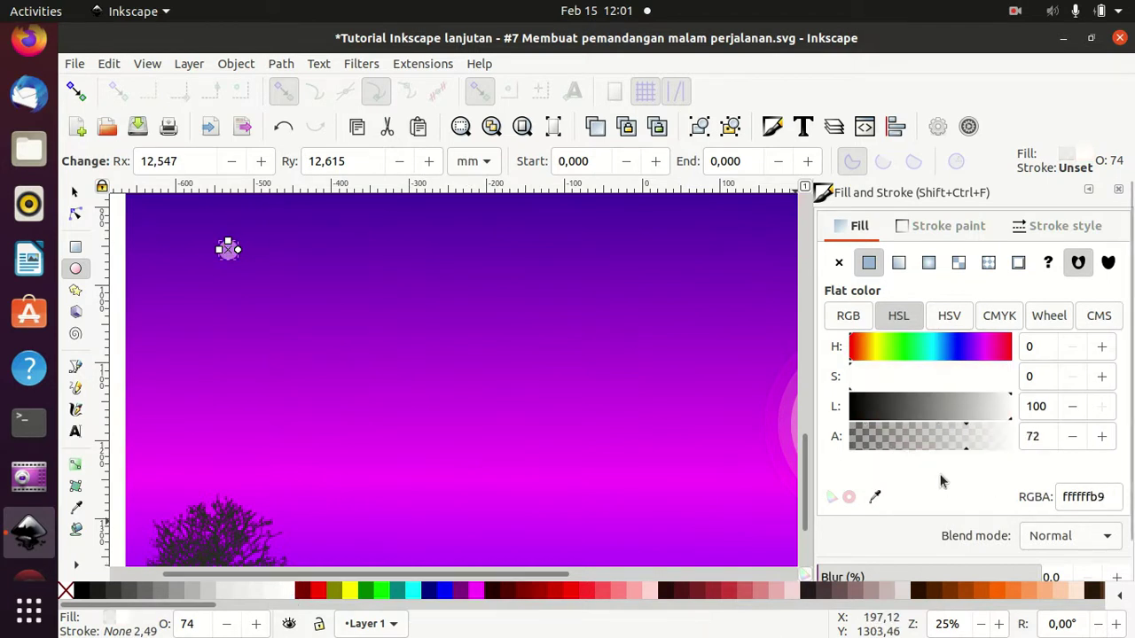
- Blur the white circle to 55.6 so it glows softly like a star
{"action": "scroll", "coordinate": [896, 523], "scroll_direction": "down", "scroll_amount": 1}
{"action": "left_click_drag", "start_coordinate": [823, 538], "coordinate": [894, 535]}
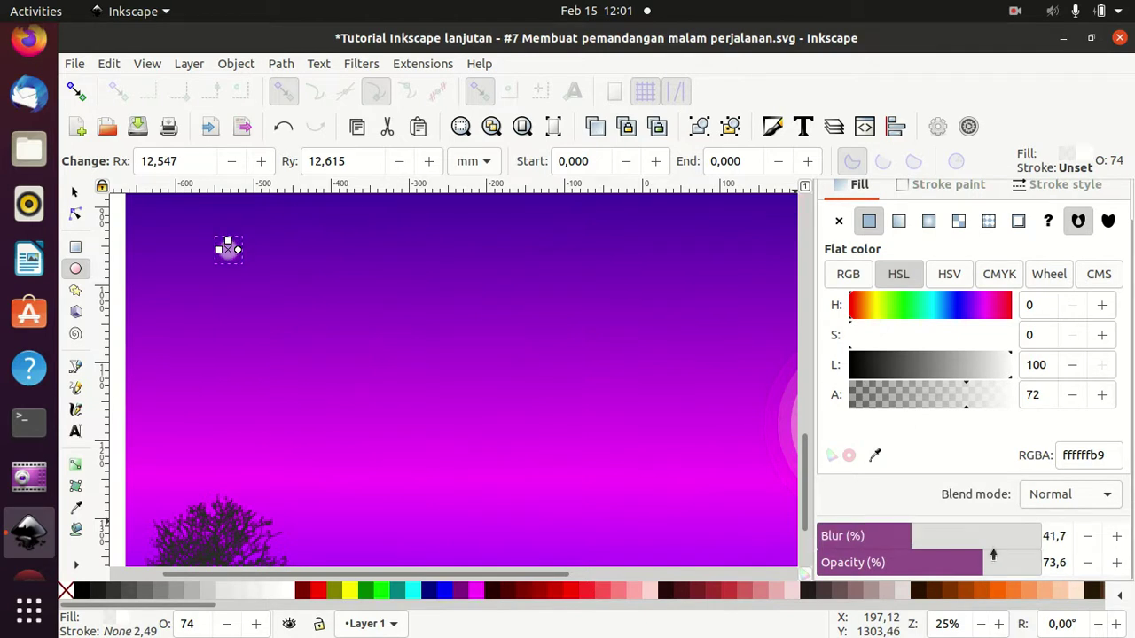
{"action": "left_click_drag", "start_coordinate": [941, 536], "coordinate": [1029, 560]}
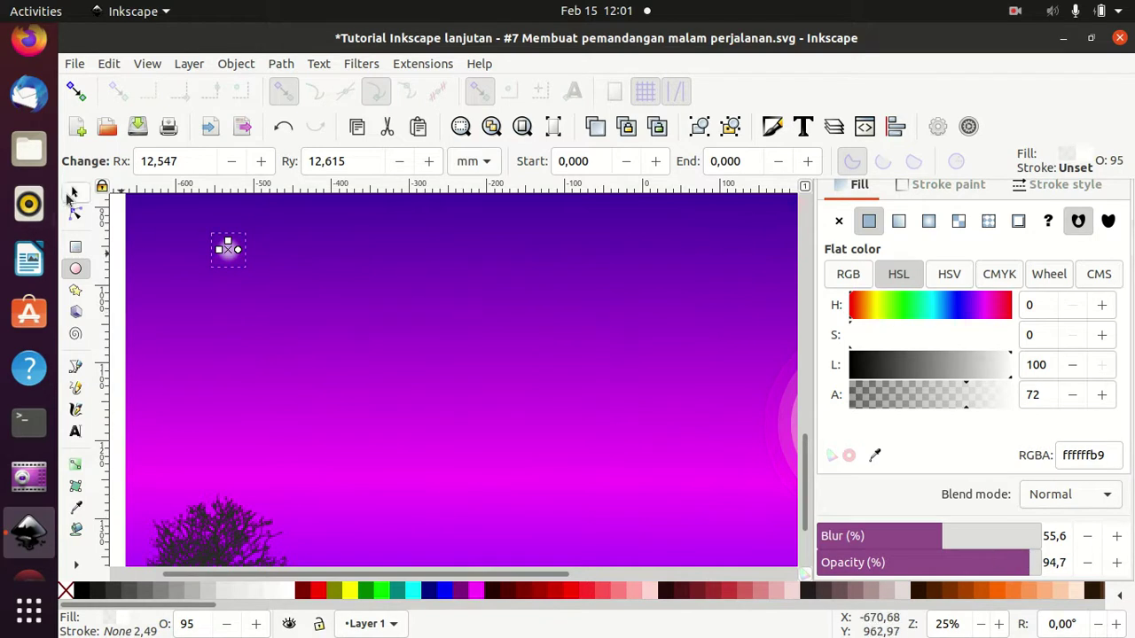
{"action": "key", "text": "s"}
{"action": "left_click", "coordinate": [302, 352]}
{"action": "scroll", "coordinate": [301, 350], "scroll_direction": "down", "scroll_amount": 1}
- Shrink the blurred glow dot into a small star
{"action": "scroll", "coordinate": [302, 350], "scroll_direction": "down", "scroll_amount": 1}
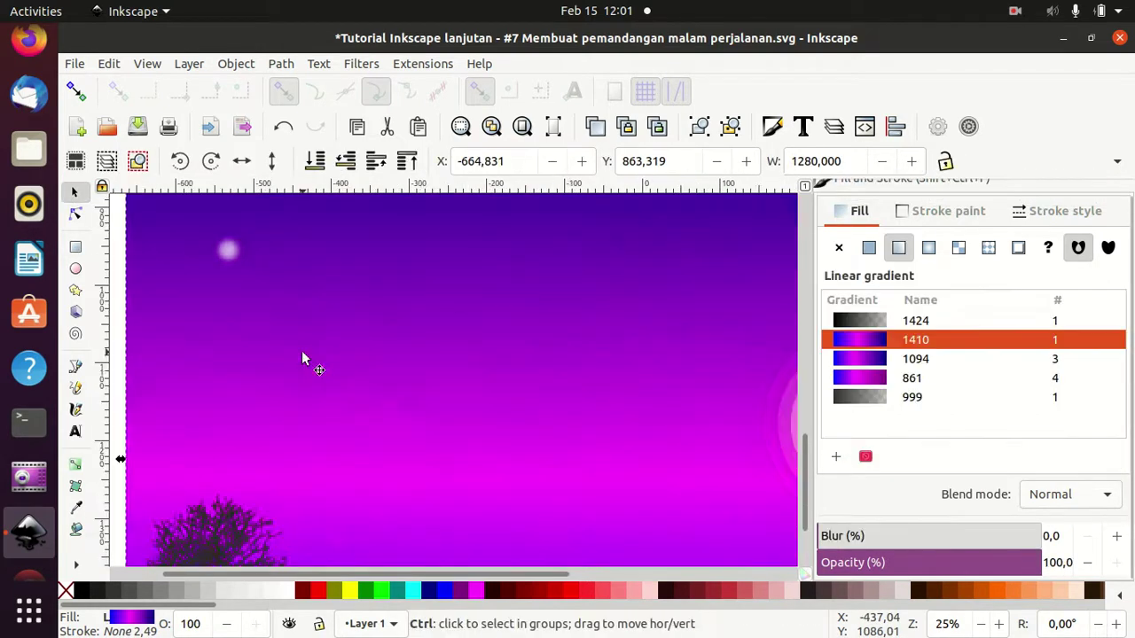
{"action": "scroll", "coordinate": [302, 350], "scroll_direction": "down", "scroll_amount": 1}
{"action": "scroll", "coordinate": [274, 321], "scroll_direction": "up", "scroll_amount": 4}
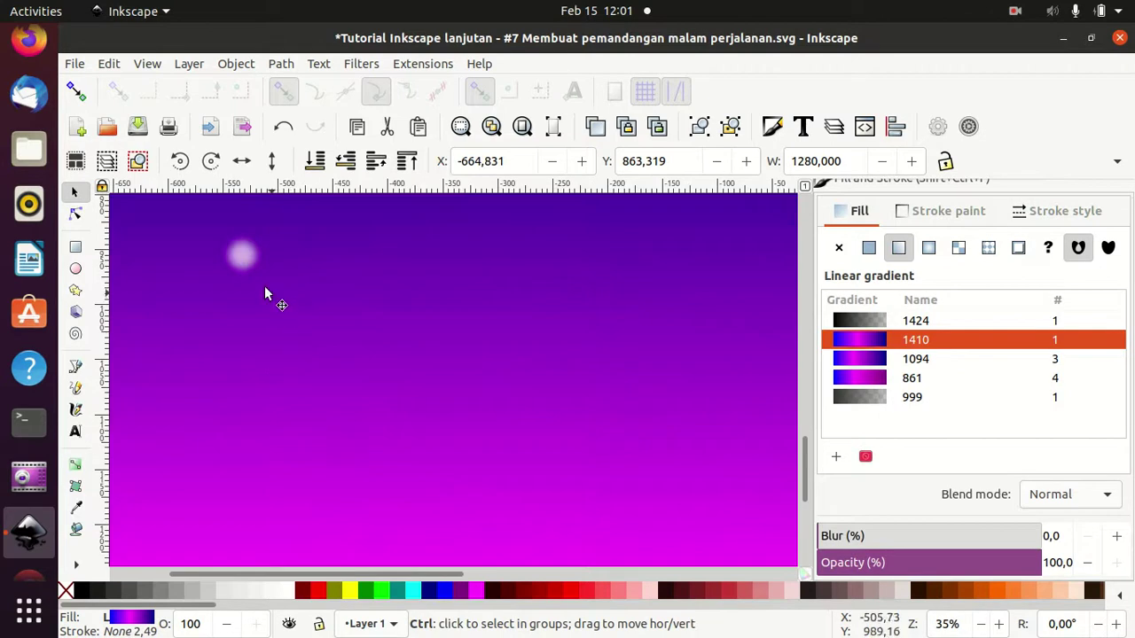
{"action": "left_click", "coordinate": [247, 259]}
{"action": "left_click_drag", "start_coordinate": [269, 283], "coordinate": [258, 279]}
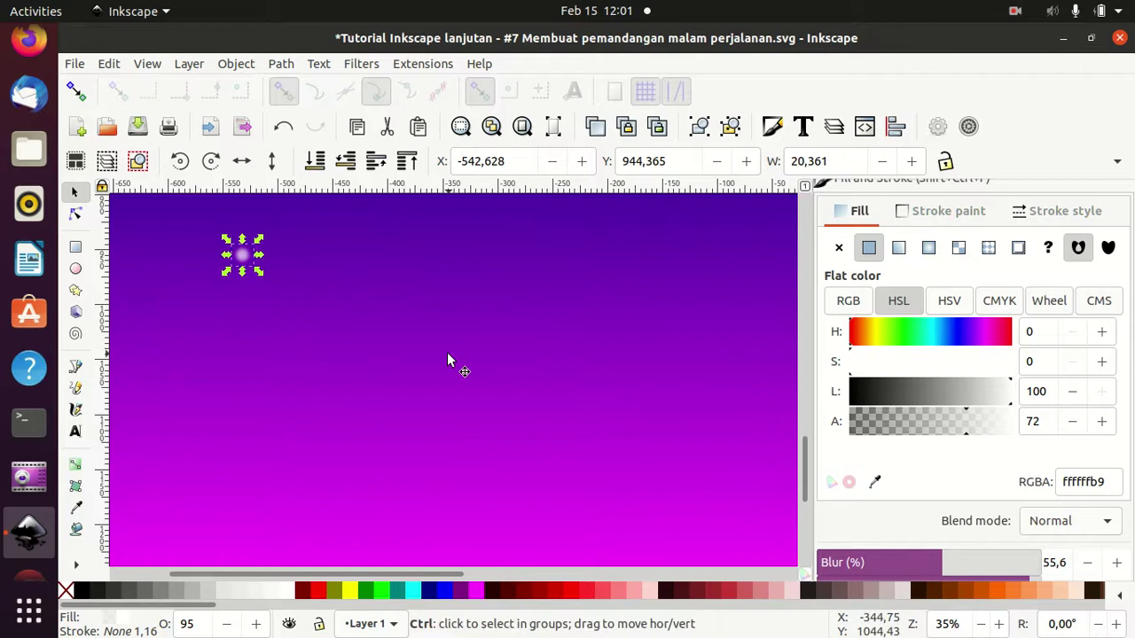
- Paste six more star copies across the sky around the moon, then deselect
{"action": "key", "text": "ctrl+v"}
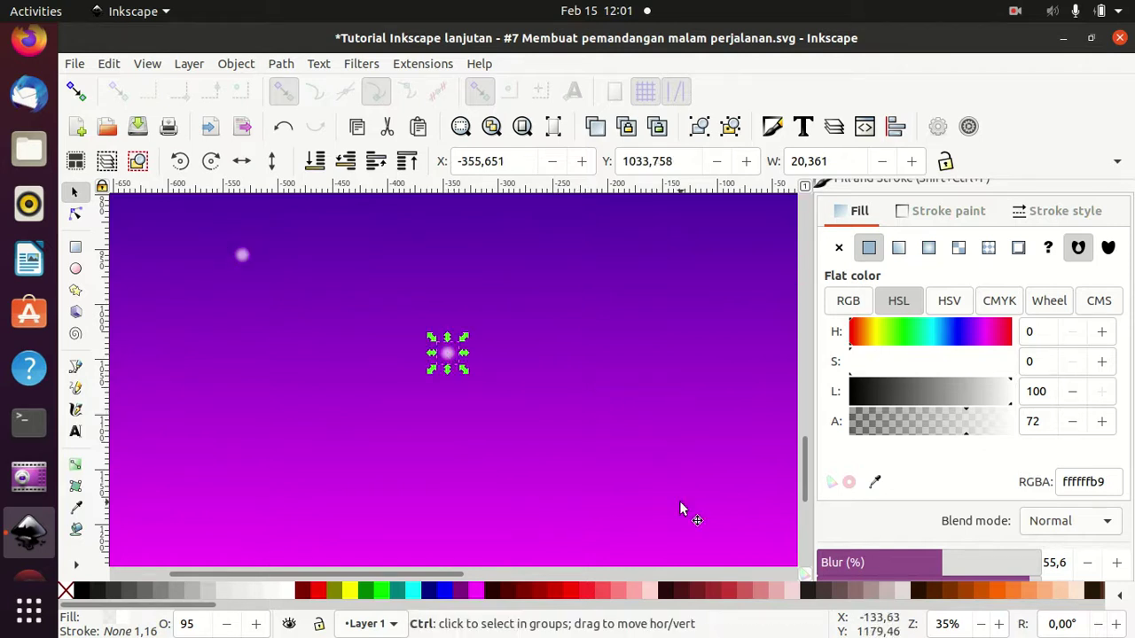
{"action": "key", "text": "ctrl+v"}
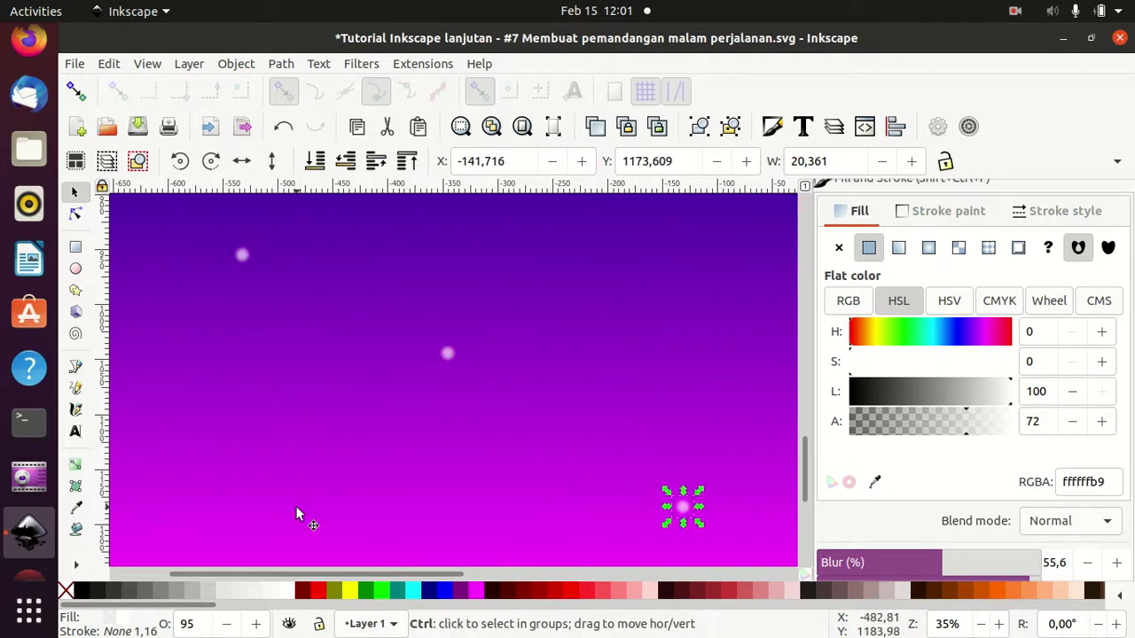
{"action": "key", "text": "ctrl+v"}
{"action": "scroll", "coordinate": [297, 515], "scroll_direction": "down", "scroll_amount": 3}
{"action": "scroll", "coordinate": [304, 503], "scroll_direction": "down", "scroll_amount": 1, "text": "ctrl"}
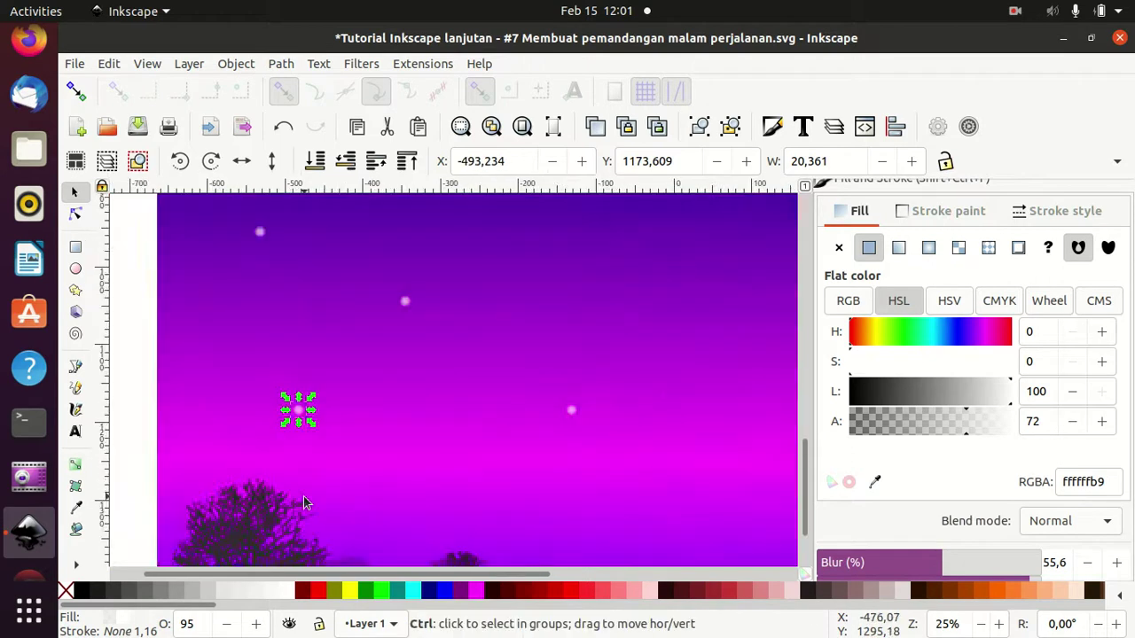
{"action": "scroll", "coordinate": [303, 503], "scroll_direction": "down", "scroll_amount": 2, "text": "ctrl"}
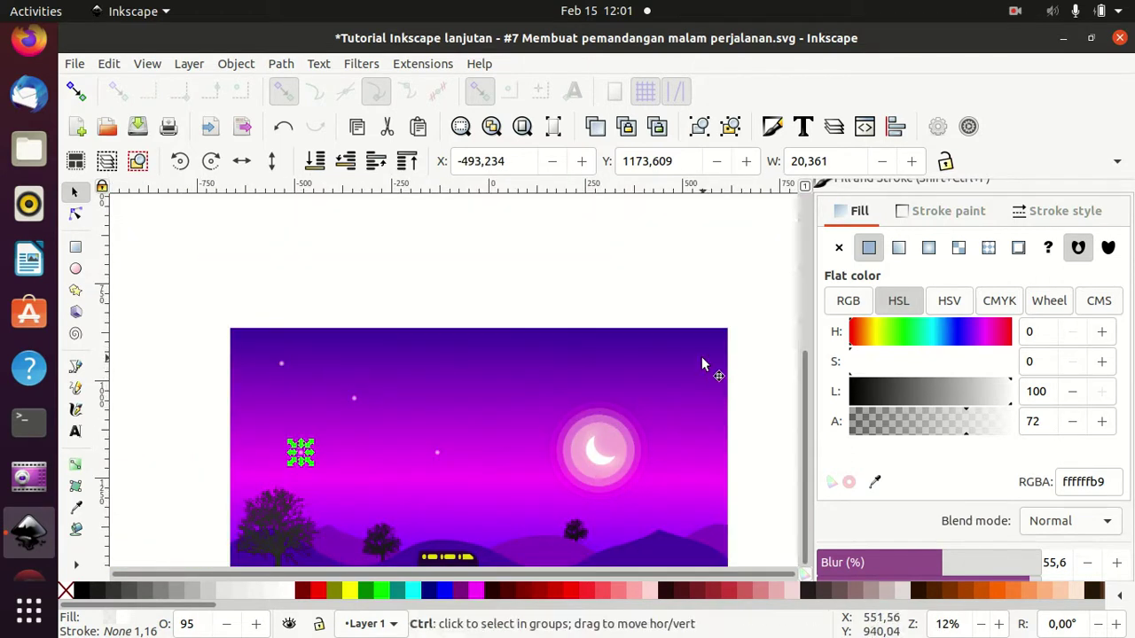
{"action": "key", "text": "ctrl+v"}
{"action": "key", "text": "ctrl+v"}
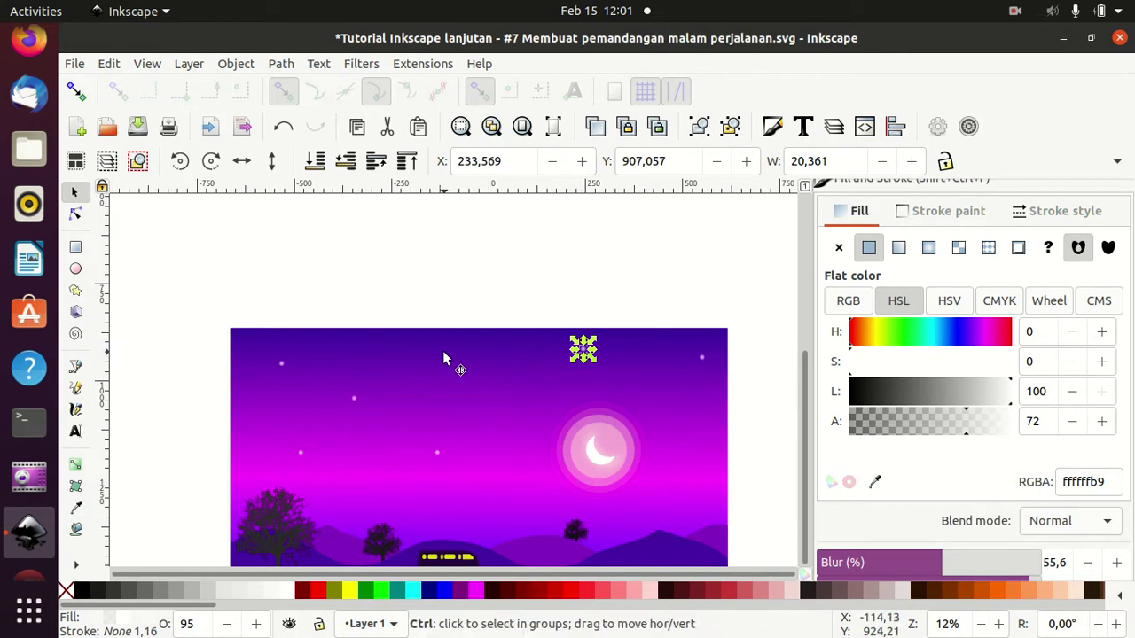
{"action": "key", "text": "ctrl+v"}
{"action": "key", "text": "ctrl+v"}
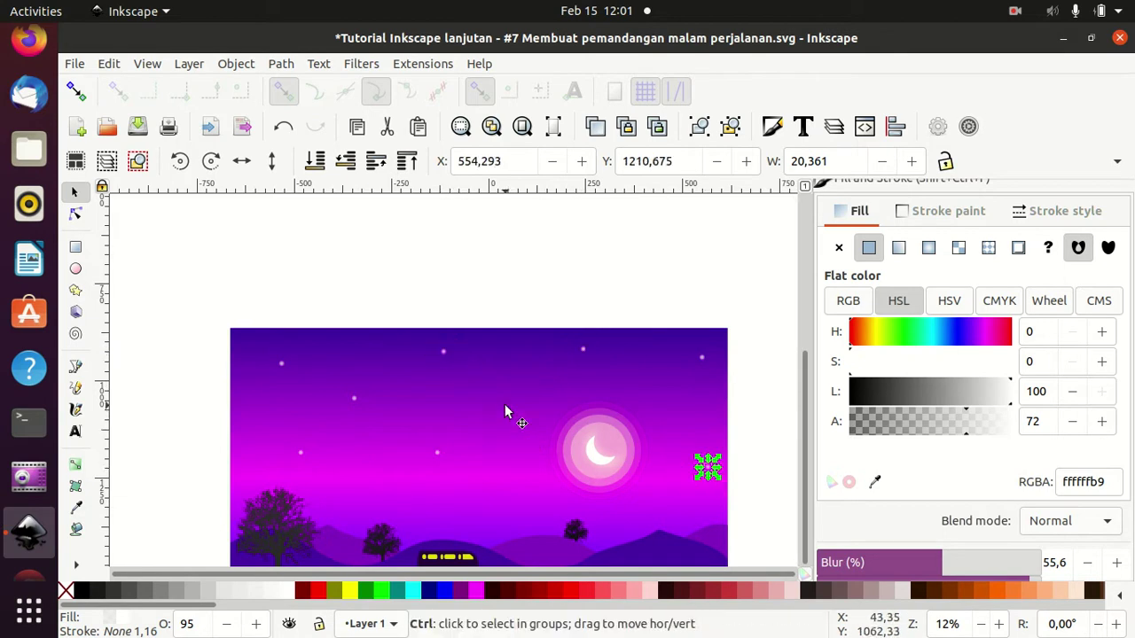
{"action": "key", "text": "ctrl+v"}
{"action": "left_click", "coordinate": [390, 258]}
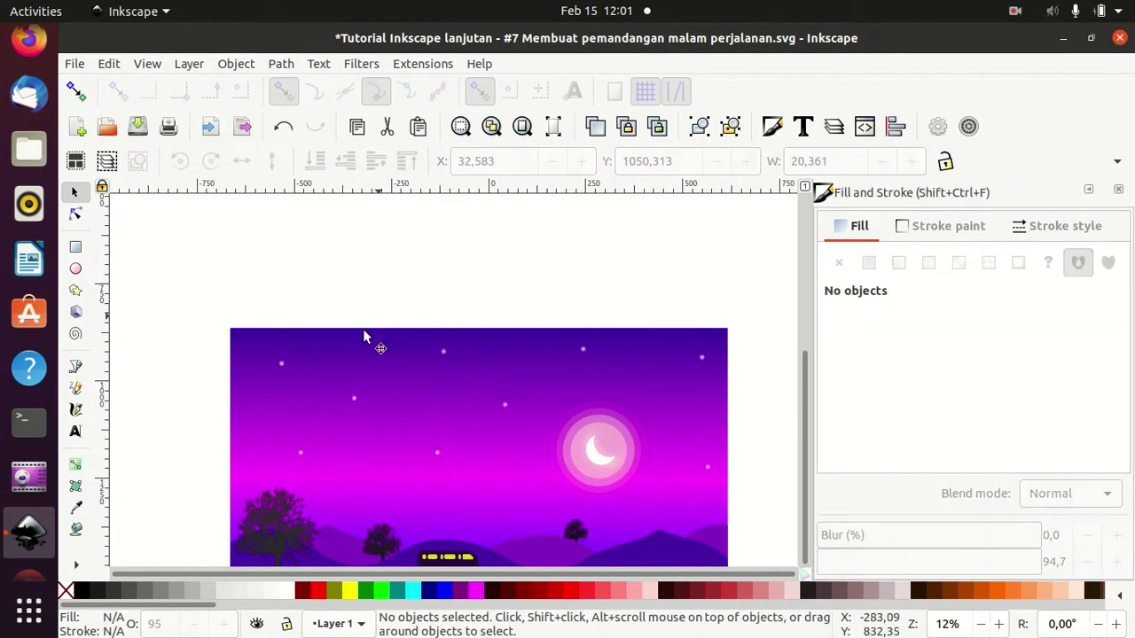
- Draw a long thin ellipse in the sky and tilt it so its right end rises
{"action": "left_click", "coordinate": [75, 268]}
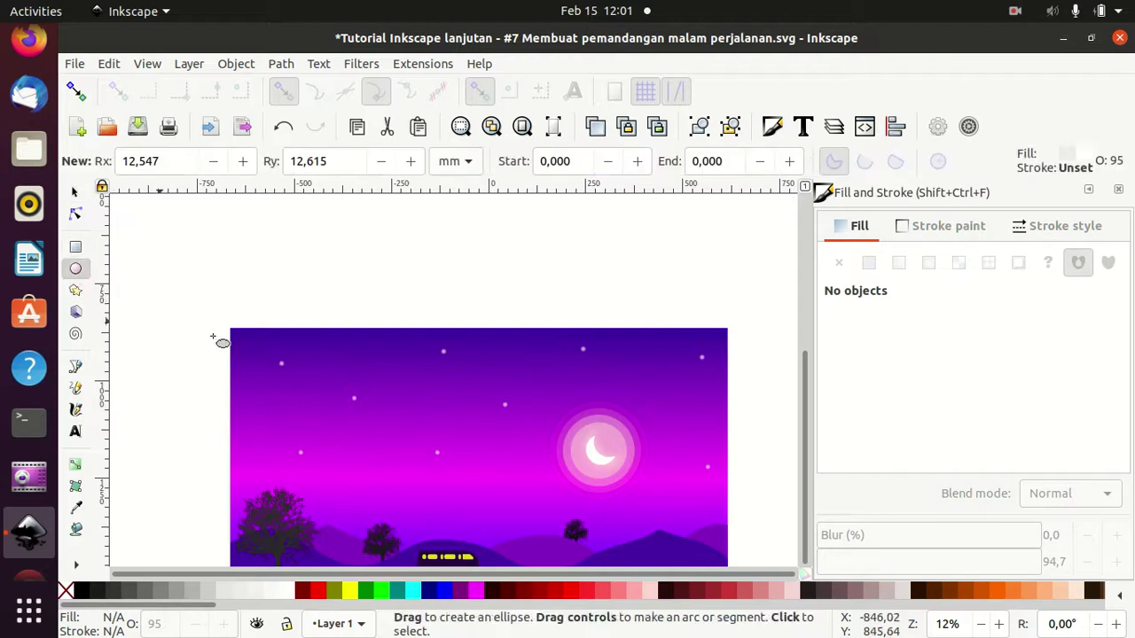
{"action": "scroll", "coordinate": [475, 430], "scroll_direction": "up", "scroll_amount": 3, "text": "ctrl"}
{"action": "scroll", "coordinate": [475, 430], "scroll_direction": "up", "scroll_amount": 4, "text": "ctrl"}
{"action": "key", "text": "space"}
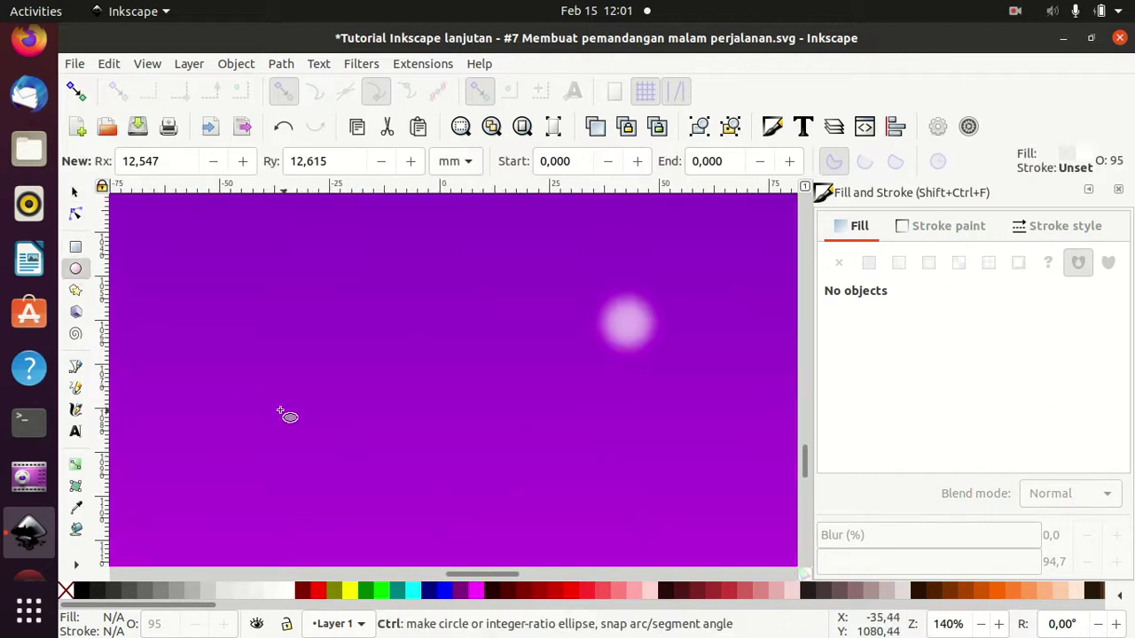
{"action": "left_click_drag", "start_coordinate": [246, 394], "coordinate": [528, 393]}
{"action": "left_click", "coordinate": [74, 192]}
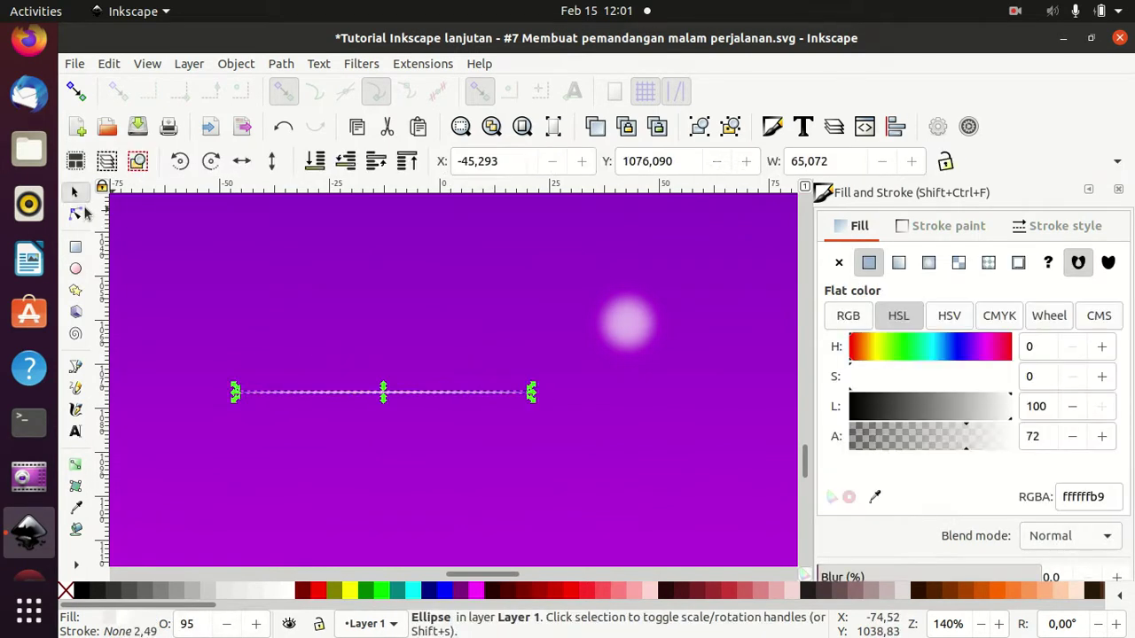
{"action": "left_click", "coordinate": [416, 394]}
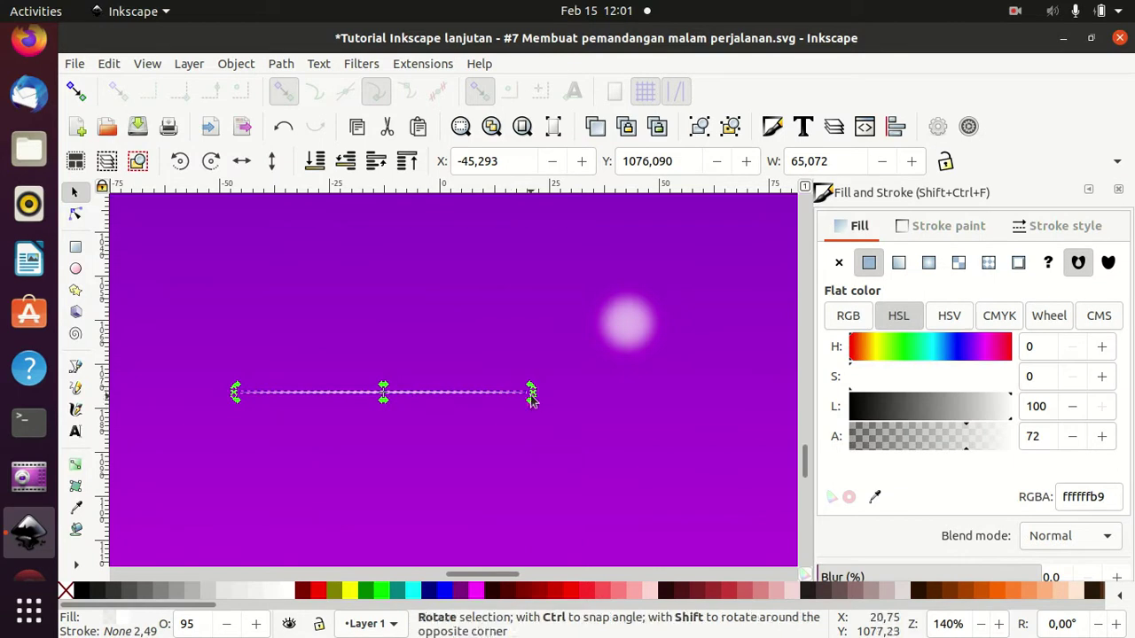
{"action": "left_click_drag", "start_coordinate": [532, 394], "coordinate": [530, 367]}
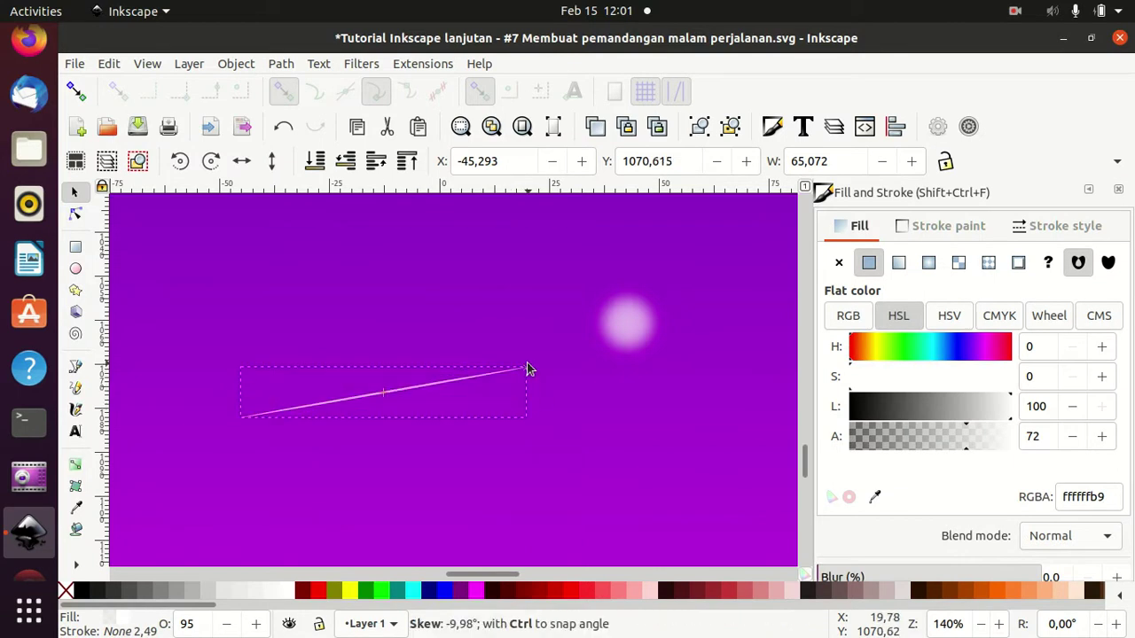
- Give the streak blur 15.9 and opacity about 79
{"action": "scroll", "coordinate": [933, 535], "scroll_direction": "down", "scroll_amount": 1}
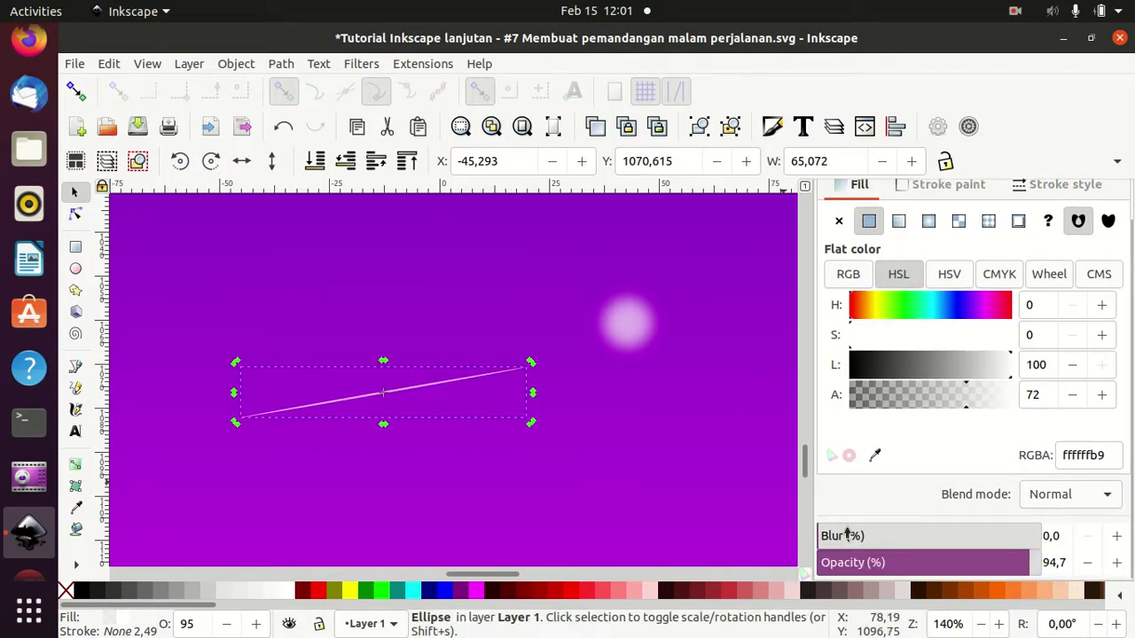
{"action": "left_click_drag", "start_coordinate": [847, 532], "coordinate": [865, 533]}
{"action": "left_click_drag", "start_coordinate": [986, 564], "coordinate": [993, 564]}
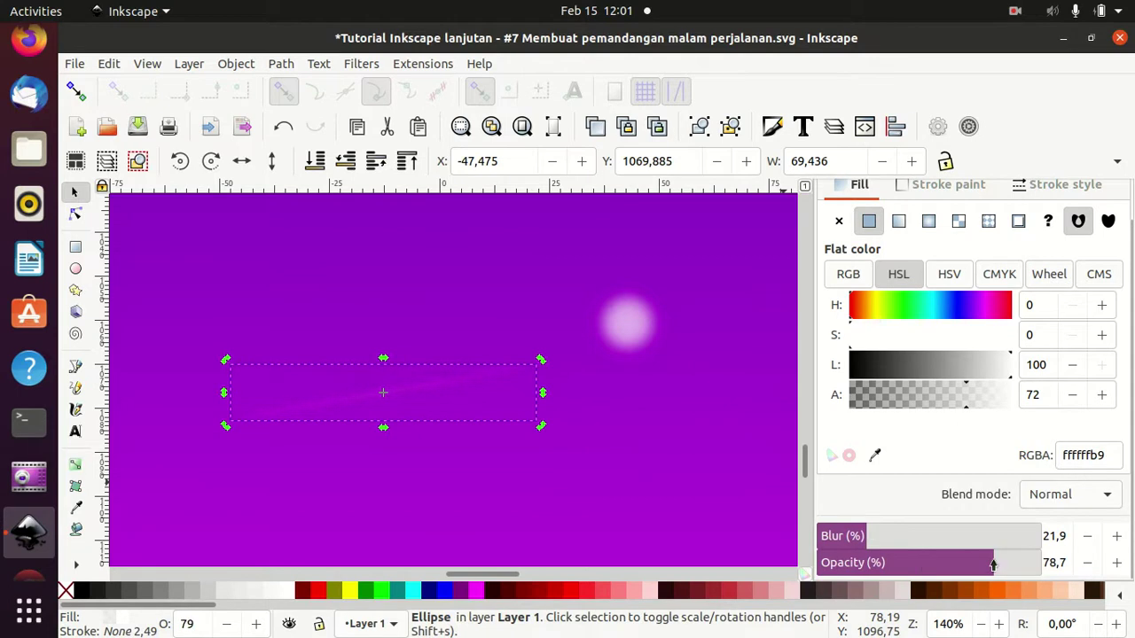
{"action": "left_click_drag", "start_coordinate": [892, 535], "coordinate": [851, 535]}
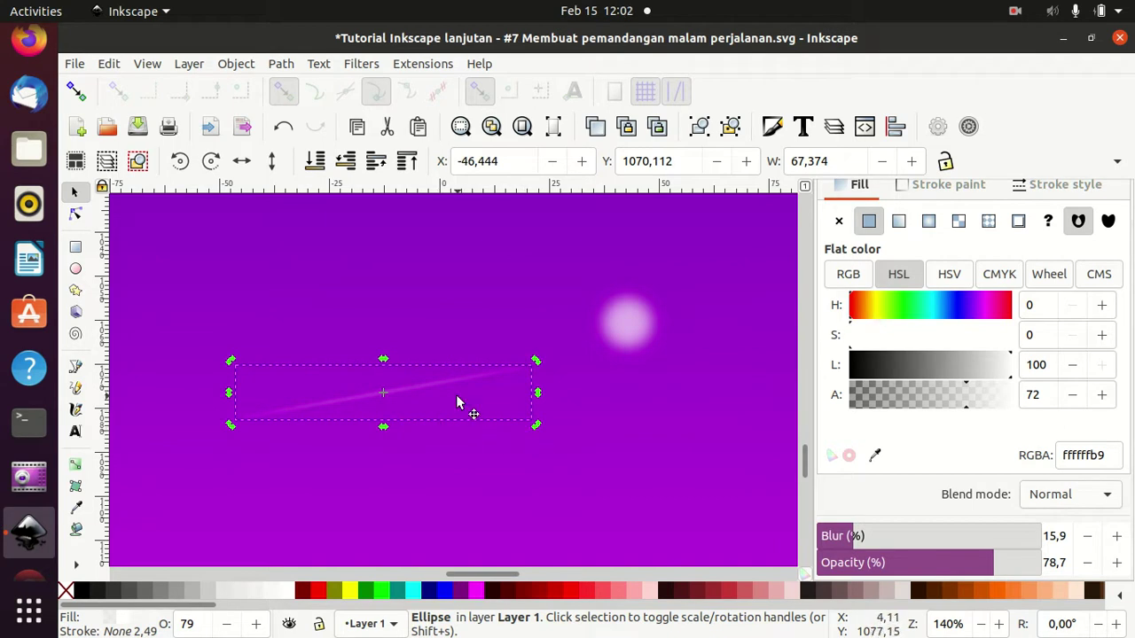
- Stretch the shooting star streak slightly taller and longer
{"action": "left_click", "coordinate": [418, 384]}
{"action": "left_click", "coordinate": [418, 386]}
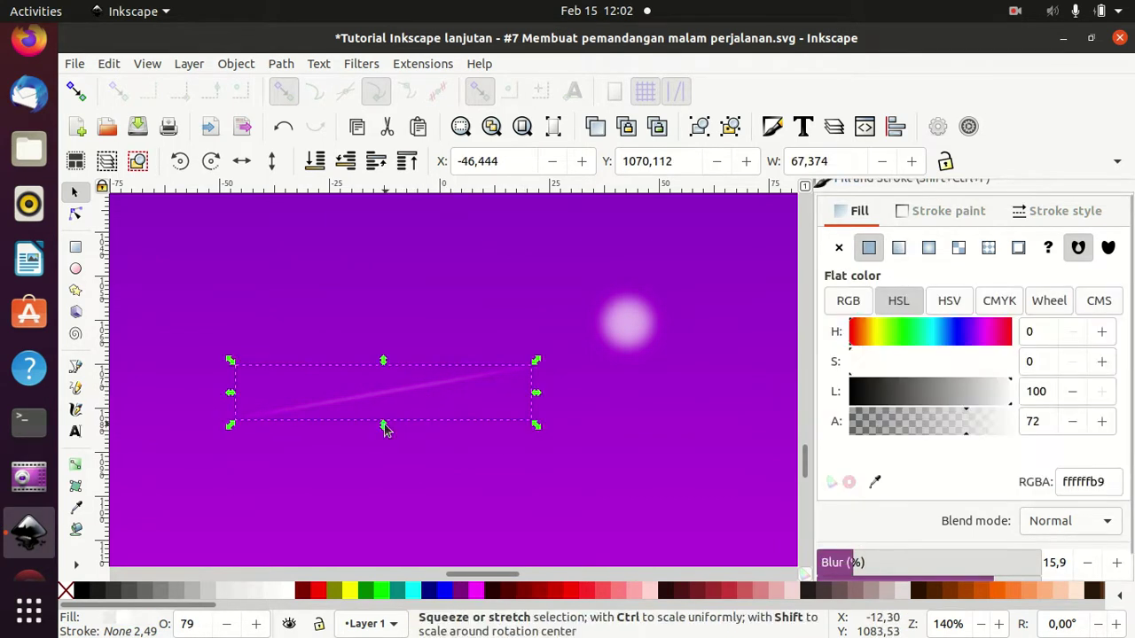
{"action": "left_click_drag", "start_coordinate": [383, 426], "coordinate": [384, 435]}
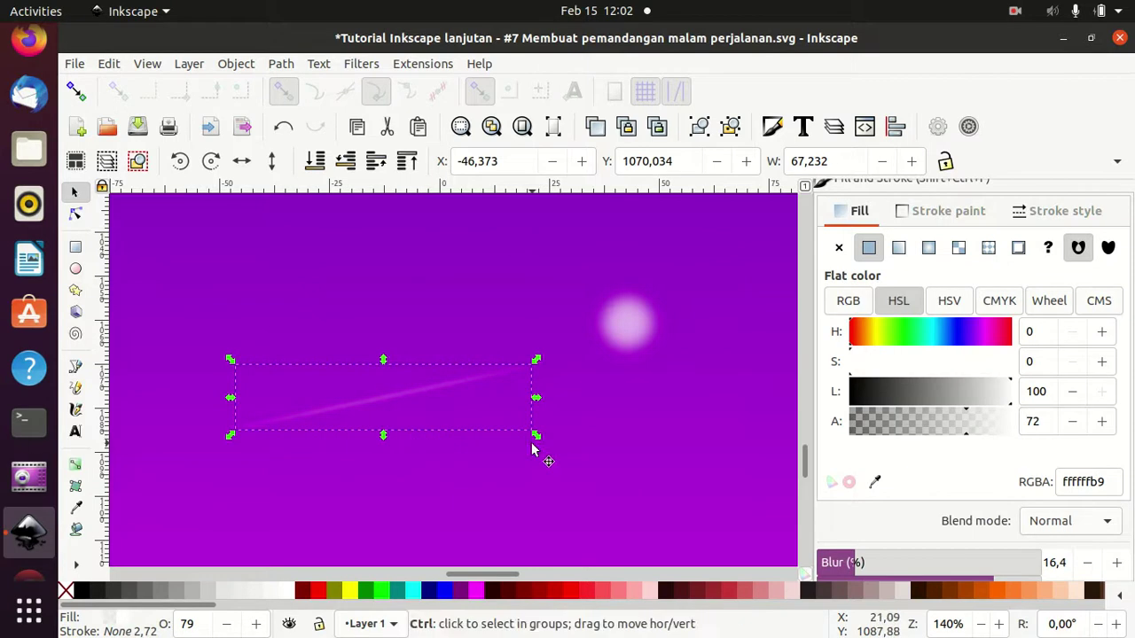
{"action": "left_click_drag", "start_coordinate": [538, 441], "coordinate": [560, 483]}
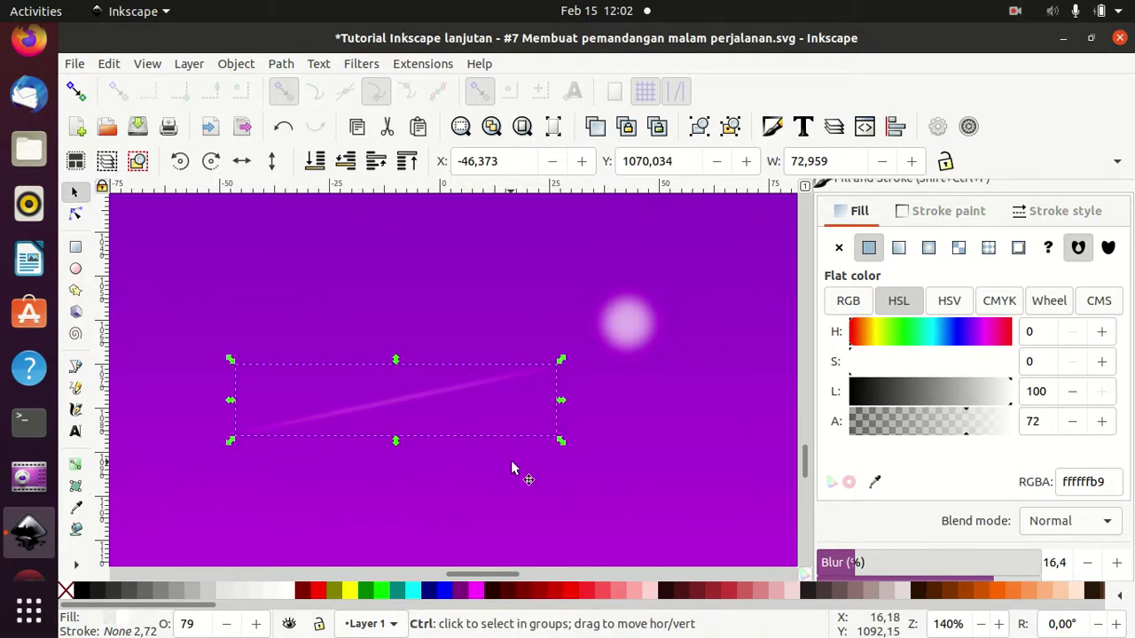
{"action": "left_click", "coordinate": [606, 460]}
- Move the shooting star streak left across the sky
{"action": "scroll", "coordinate": [637, 458], "scroll_direction": "down", "scroll_amount": 3}
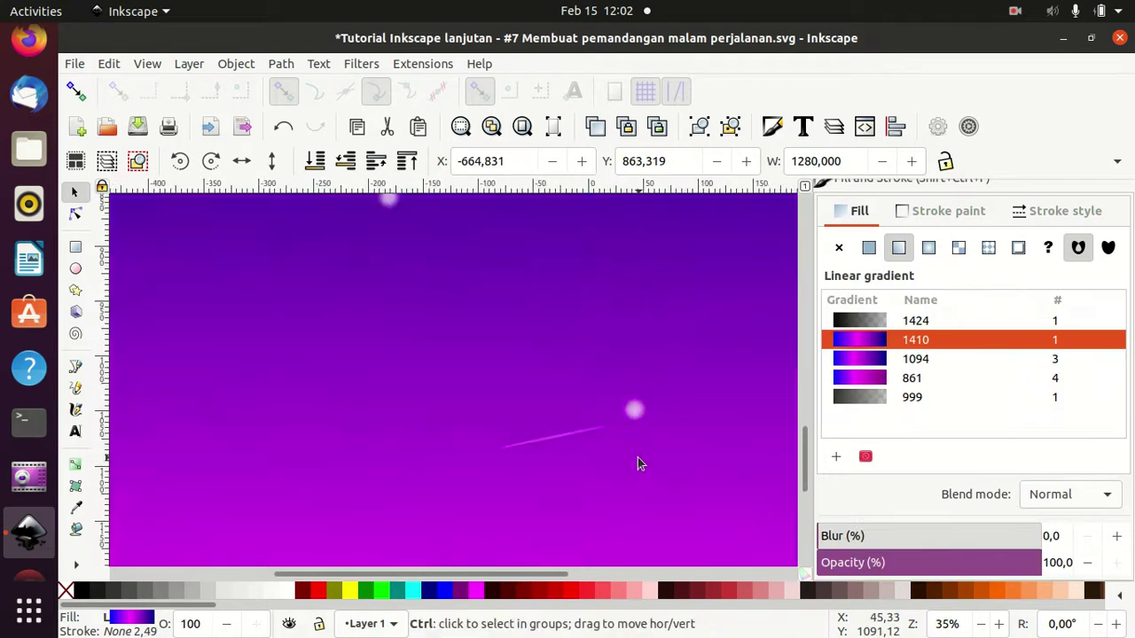
{"action": "scroll", "coordinate": [638, 457], "scroll_direction": "down", "scroll_amount": 1}
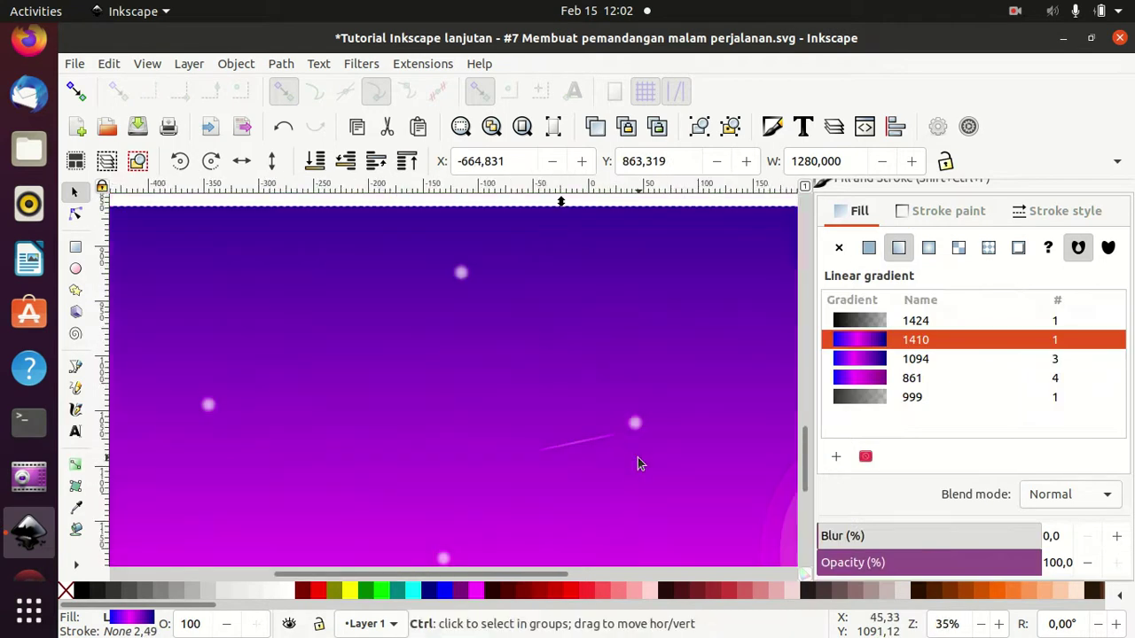
{"action": "left_click", "coordinate": [583, 443]}
{"action": "left_click_drag", "start_coordinate": [583, 444], "coordinate": [314, 395]}
{"action": "scroll", "coordinate": [637, 479], "scroll_direction": "down", "scroll_amount": 3}
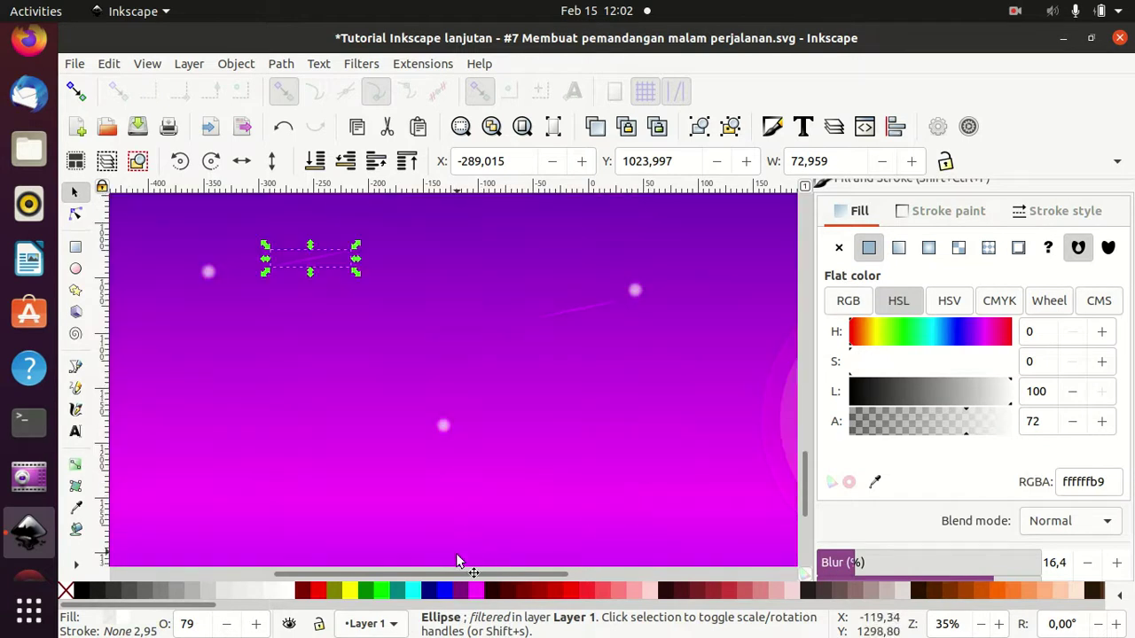
{"action": "scroll", "coordinate": [523, 476], "scroll_direction": "down", "scroll_amount": 2}
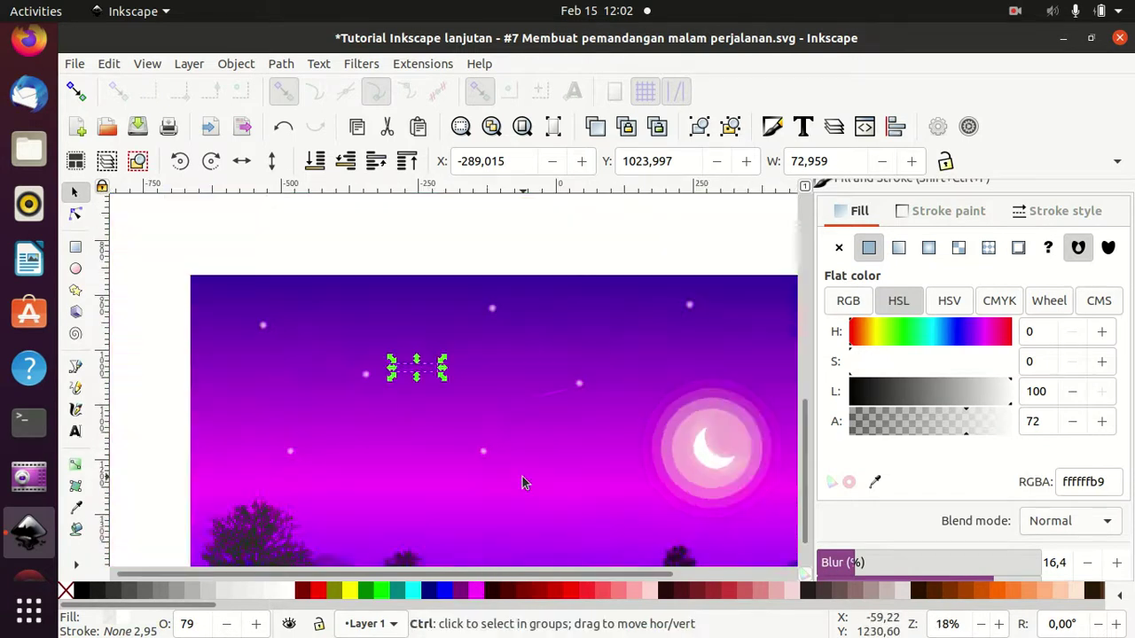
- Paste two copies of the blurred streak into the upper-right and upper-left sky
{"action": "left_click", "coordinate": [492, 411]}
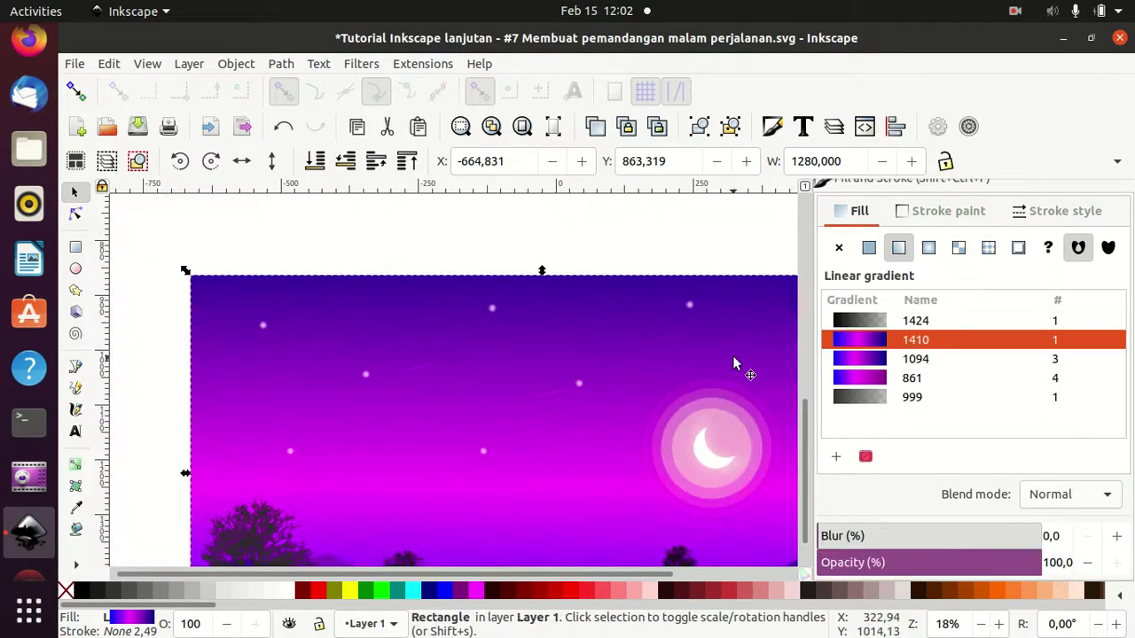
{"action": "left_click", "coordinate": [423, 367]}
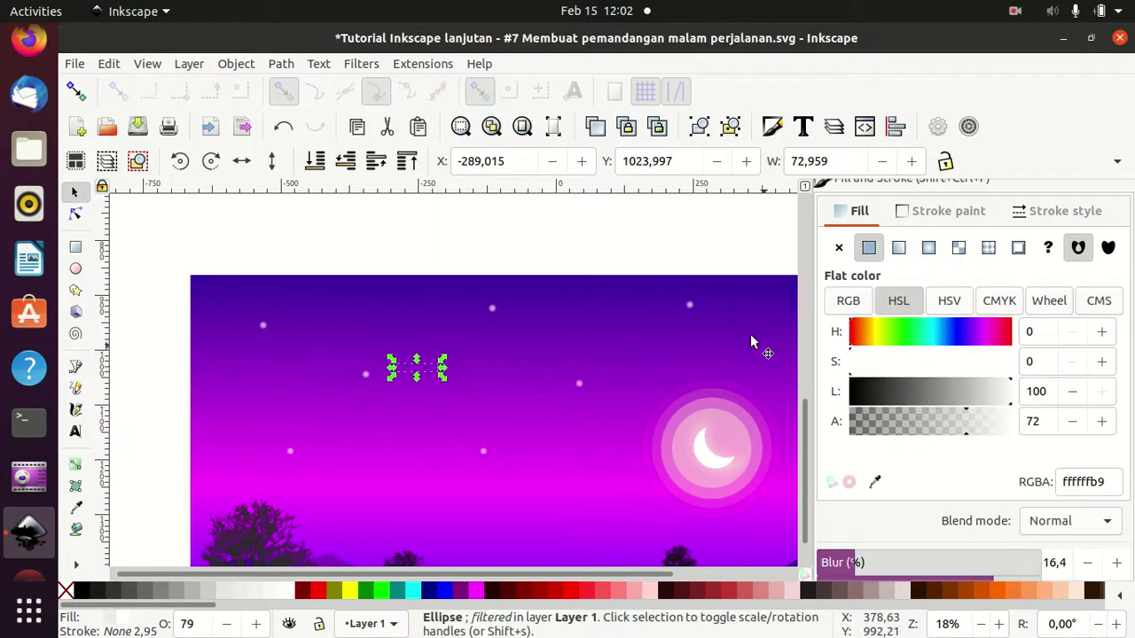
{"action": "key", "text": "ctrl+x"}
{"action": "key", "text": "ctrl+v"}
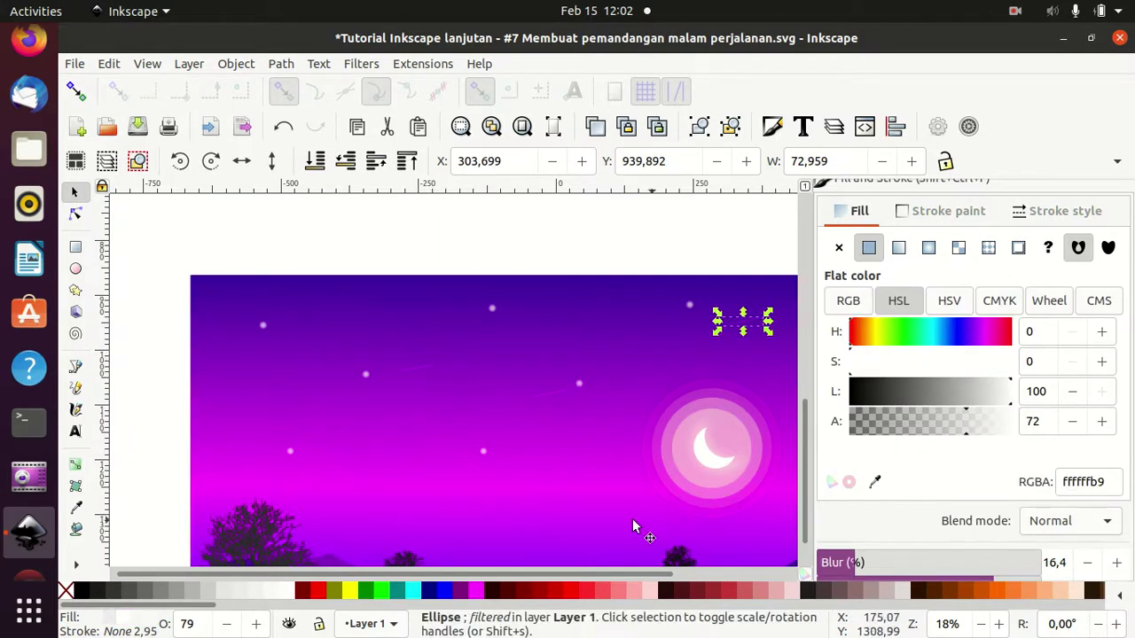
{"action": "key", "text": "ctrl"}
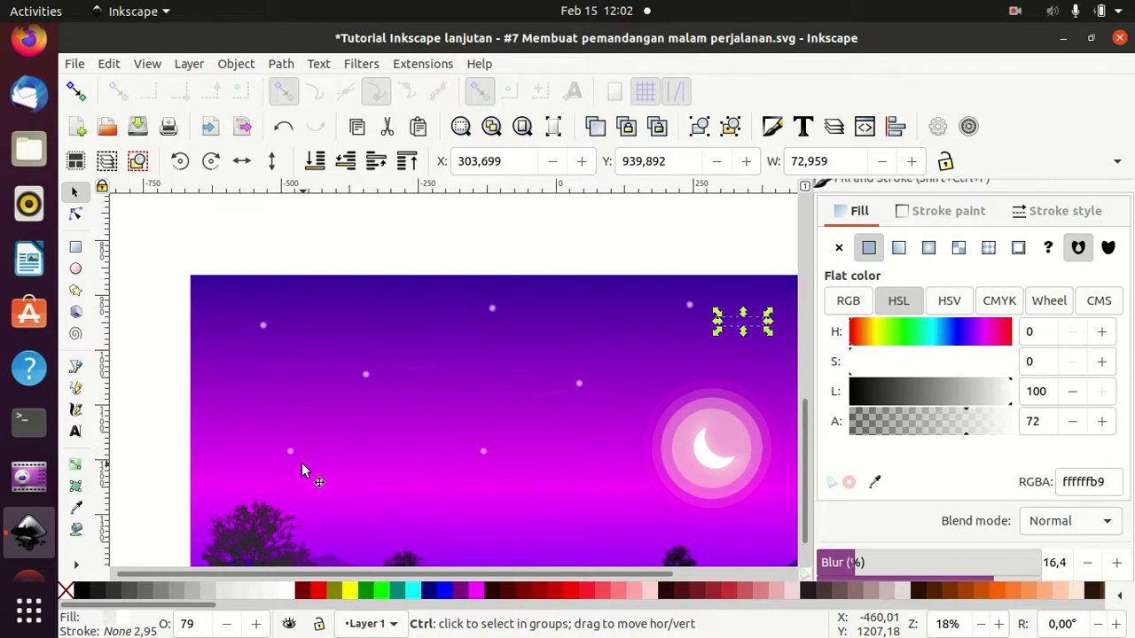
{"action": "key", "text": "ctrl+v"}
{"action": "key", "text": "ctrl+v"}
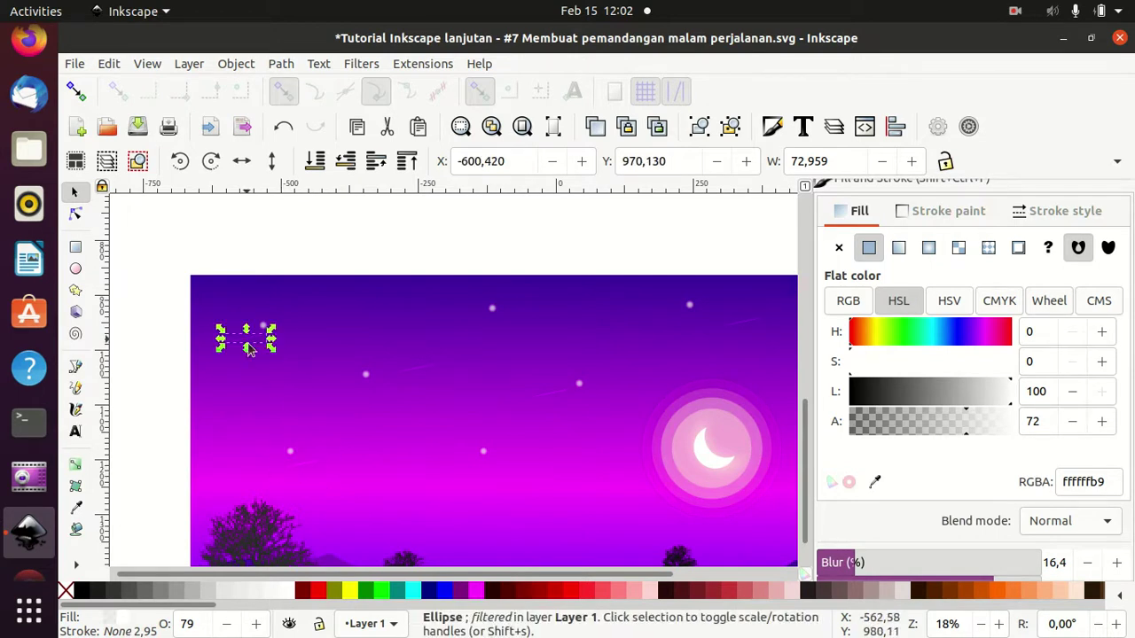
{"action": "key", "text": "Escape"}
{"action": "scroll", "coordinate": [486, 348], "scroll_direction": "down", "scroll_amount": 1, "text": "ctrl"}
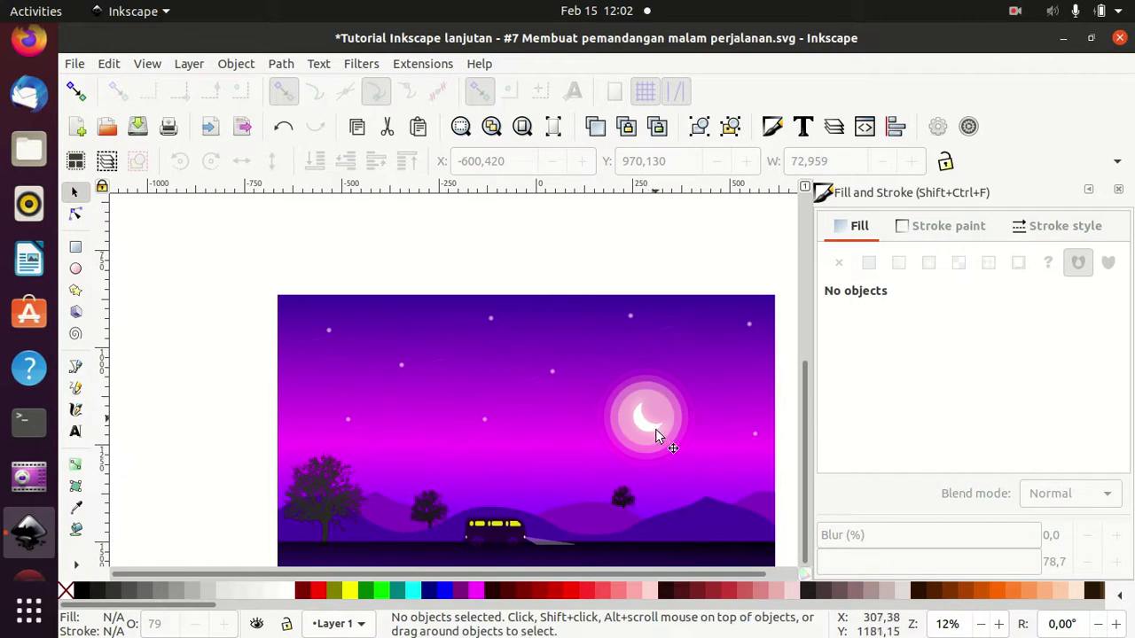
- Start a 30 pt text object on the dark ground to the right of the van
{"action": "left_click_drag", "start_coordinate": [707, 460], "coordinate": [633, 400]}
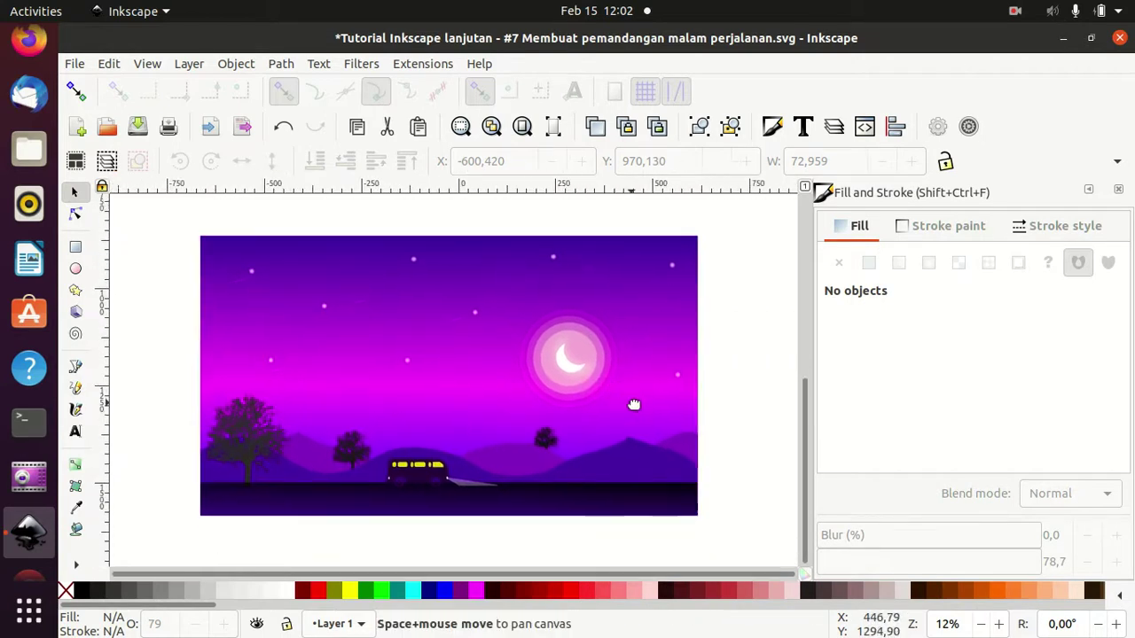
{"action": "left_click", "coordinate": [75, 432]}
{"action": "scroll", "coordinate": [606, 451], "scroll_direction": "up", "scroll_amount": 1, "text": "ctrl"}
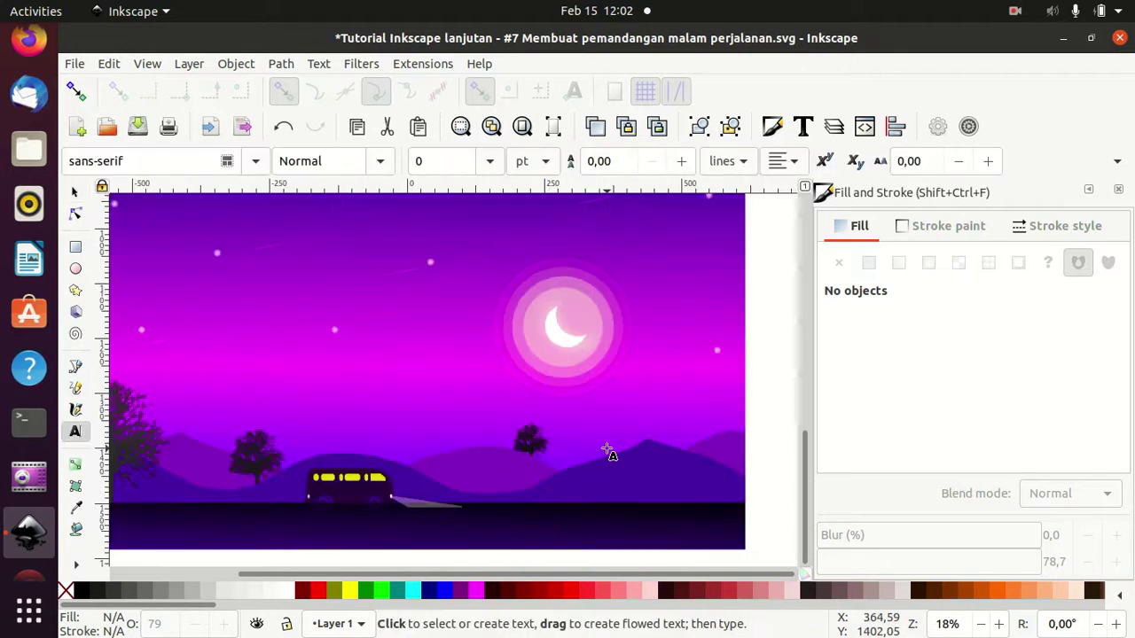
{"action": "scroll", "coordinate": [607, 451], "scroll_direction": "up", "scroll_amount": 1, "text": "ctrl"}
{"action": "left_click_drag", "start_coordinate": [615, 388], "coordinate": [573, 337]}
{"action": "left_click", "coordinate": [616, 464]}
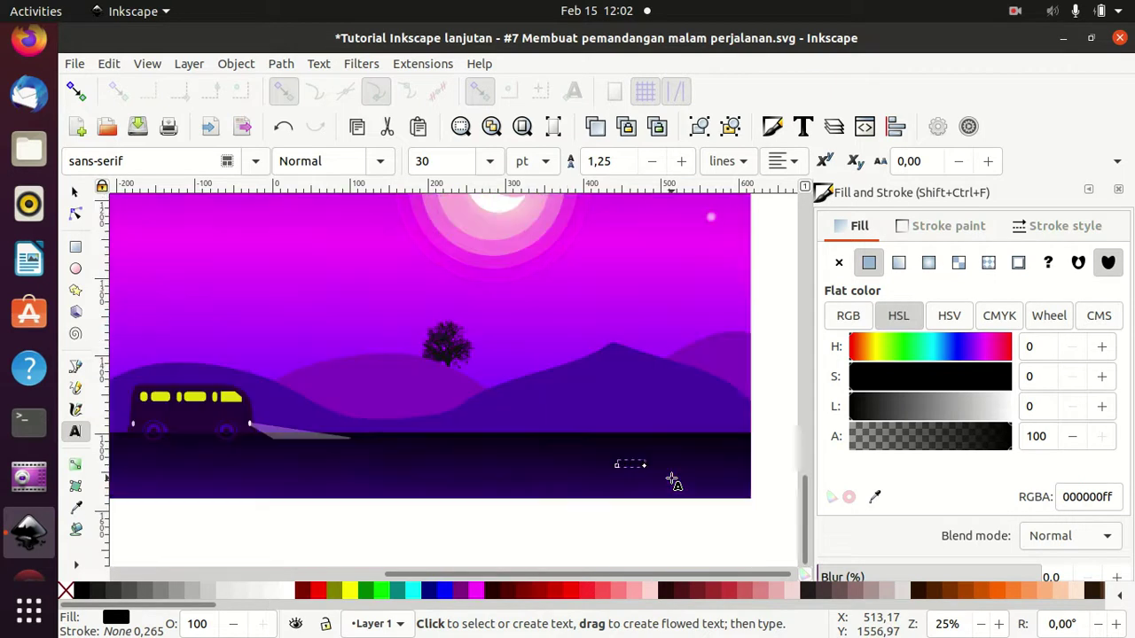
{"action": "scroll", "coordinate": [674, 482], "scroll_direction": "up", "scroll_amount": 4}
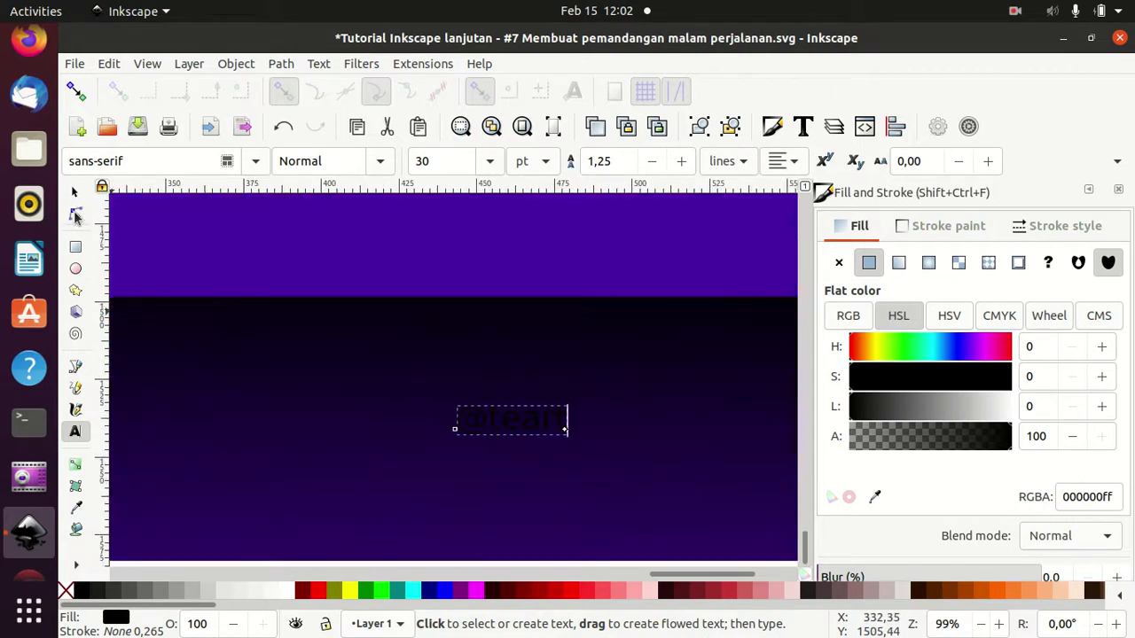
{"action": "left_click", "coordinate": [77, 193]}
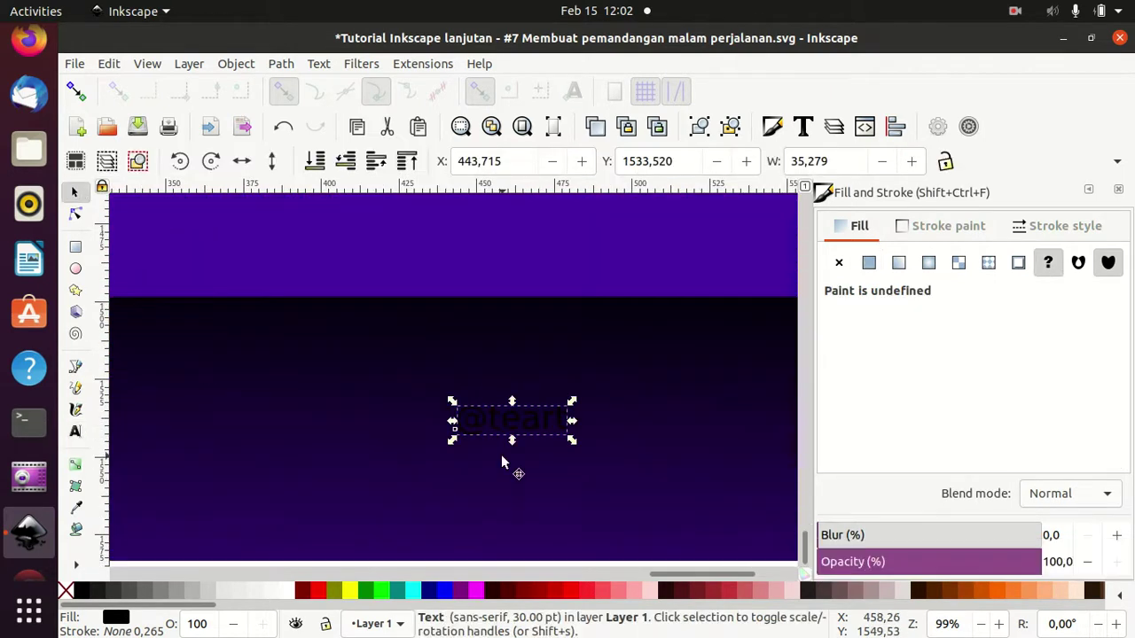
{"action": "left_click", "coordinate": [547, 425]}
{"action": "mouse_move", "coordinate": [573, 443]}
{"action": "left_mouse_down"}
{"action": "mouse_move", "coordinate": [587, 408]}
{"action": "mouse_move", "coordinate": [716, 410]}
{"action": "left_mouse_up"}
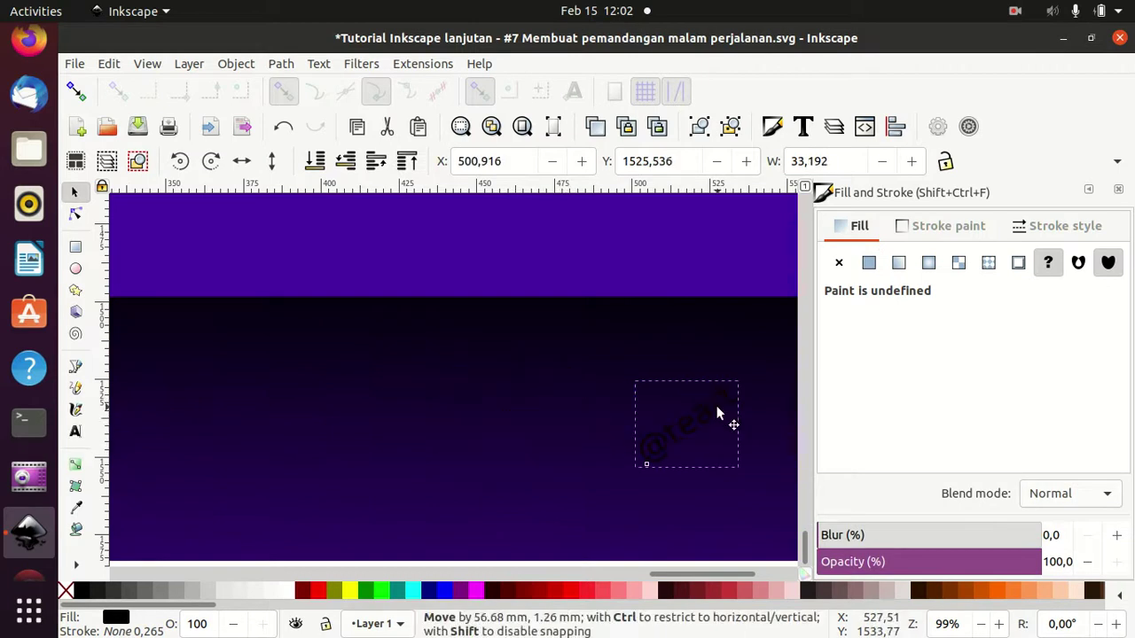
{"action": "left_click_drag", "start_coordinate": [632, 473], "coordinate": [568, 526]}
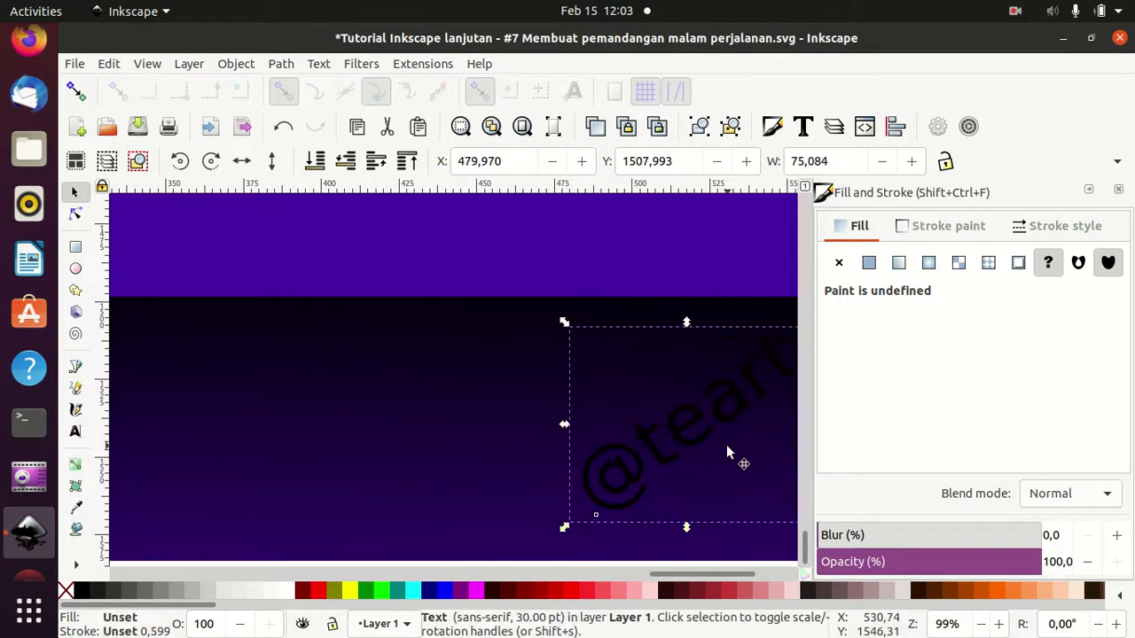
{"action": "scroll", "coordinate": [726, 444], "scroll_direction": "down", "scroll_amount": 2, "text": "ctrl"}
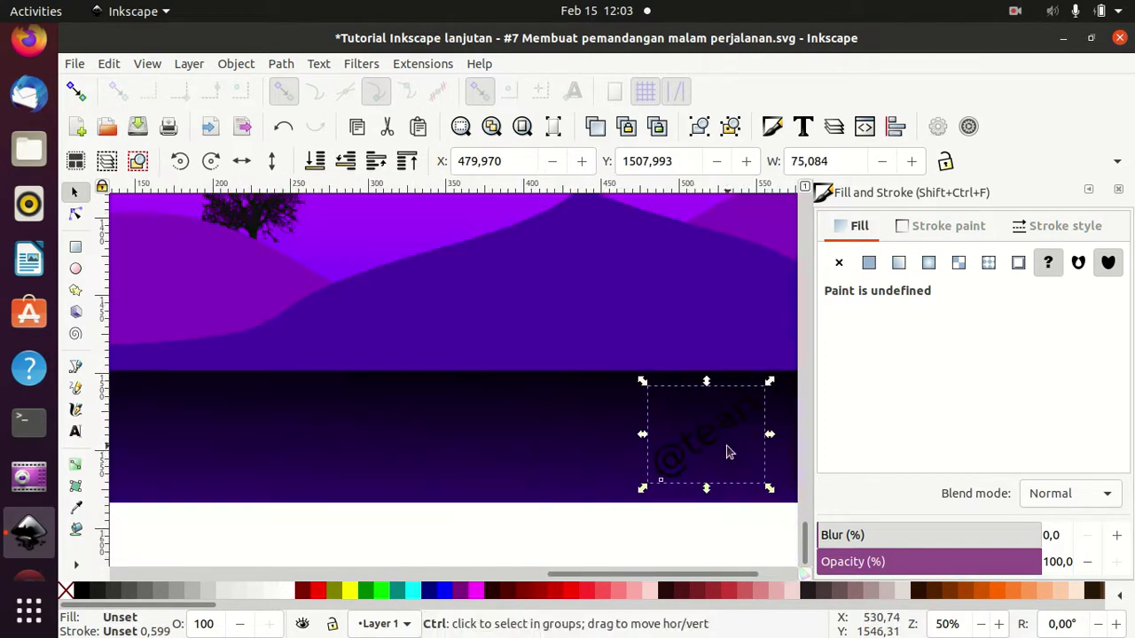
{"action": "left_click", "coordinate": [284, 590]}
{"action": "left_click", "coordinate": [74, 431]}
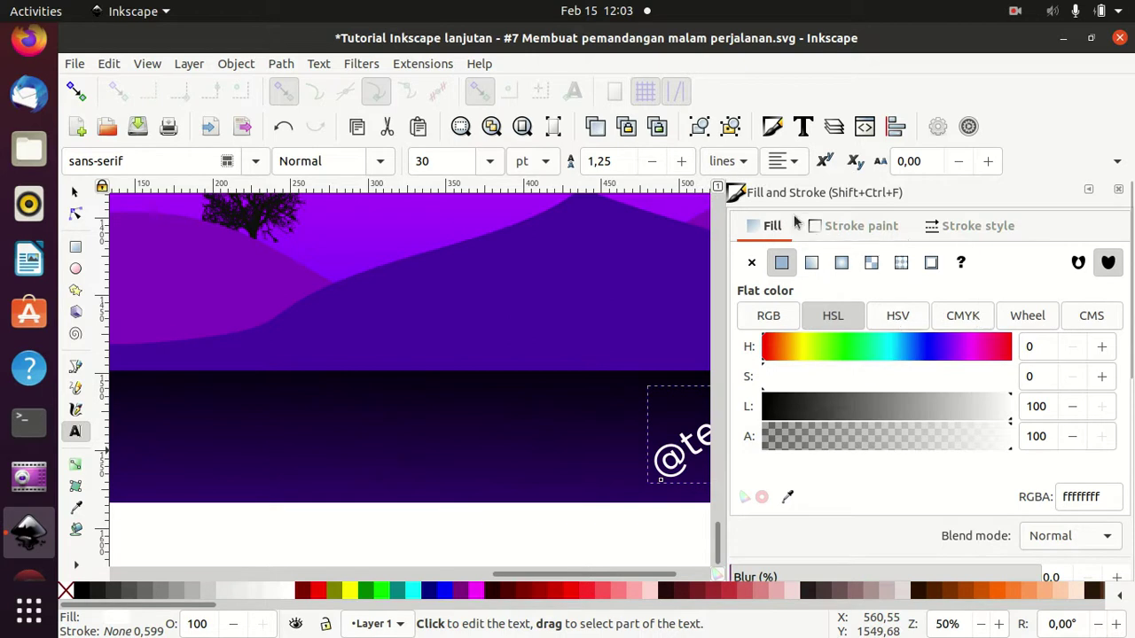
{"action": "left_click", "coordinate": [802, 127]}
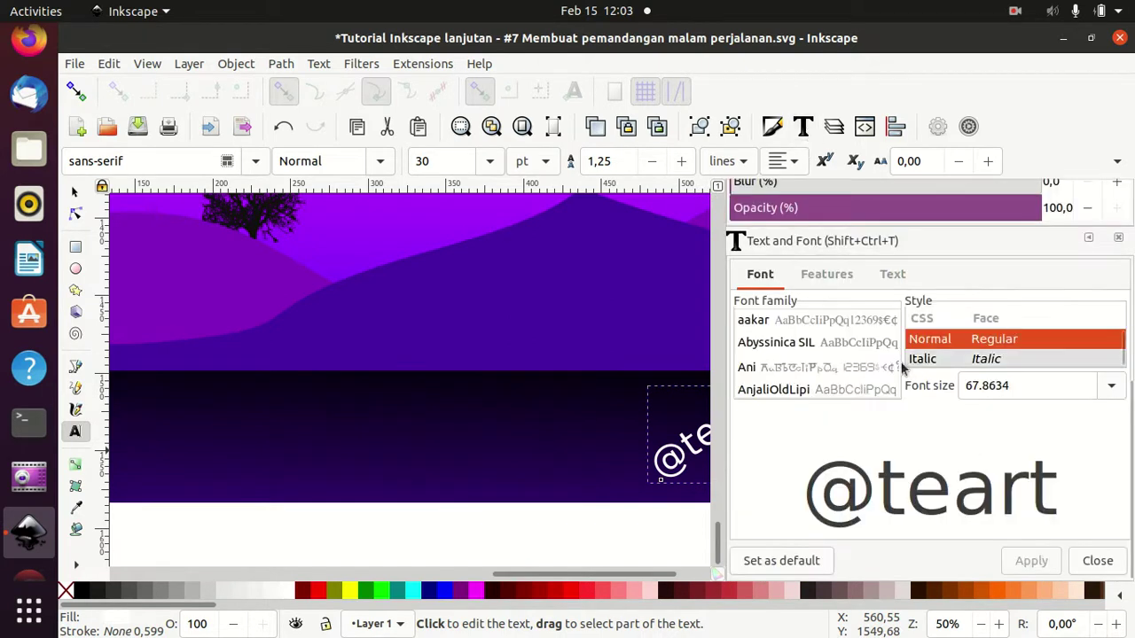
{"action": "left_click", "coordinate": [847, 342]}
{"action": "scroll", "coordinate": [846, 345], "scroll_direction": "down", "scroll_amount": 1}
{"action": "scroll", "coordinate": [846, 344], "scroll_direction": "down", "scroll_amount": 1}
{"action": "scroll", "coordinate": [843, 344], "scroll_direction": "down", "scroll_amount": 1}
{"action": "left_click", "coordinate": [835, 354]}
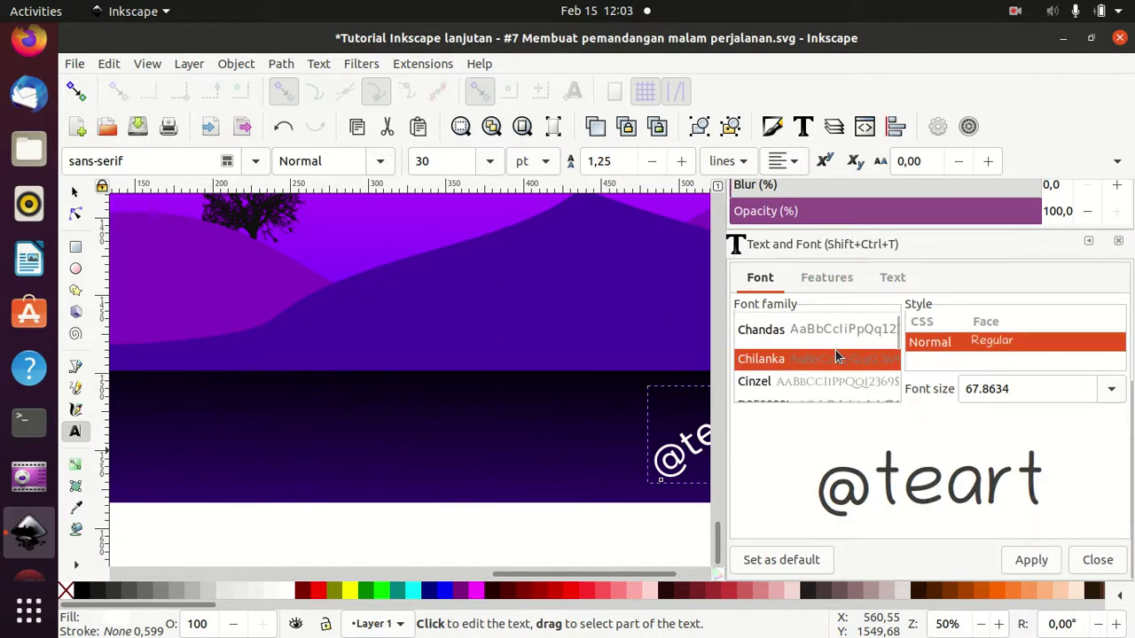
{"action": "left_click", "coordinate": [1032, 560]}
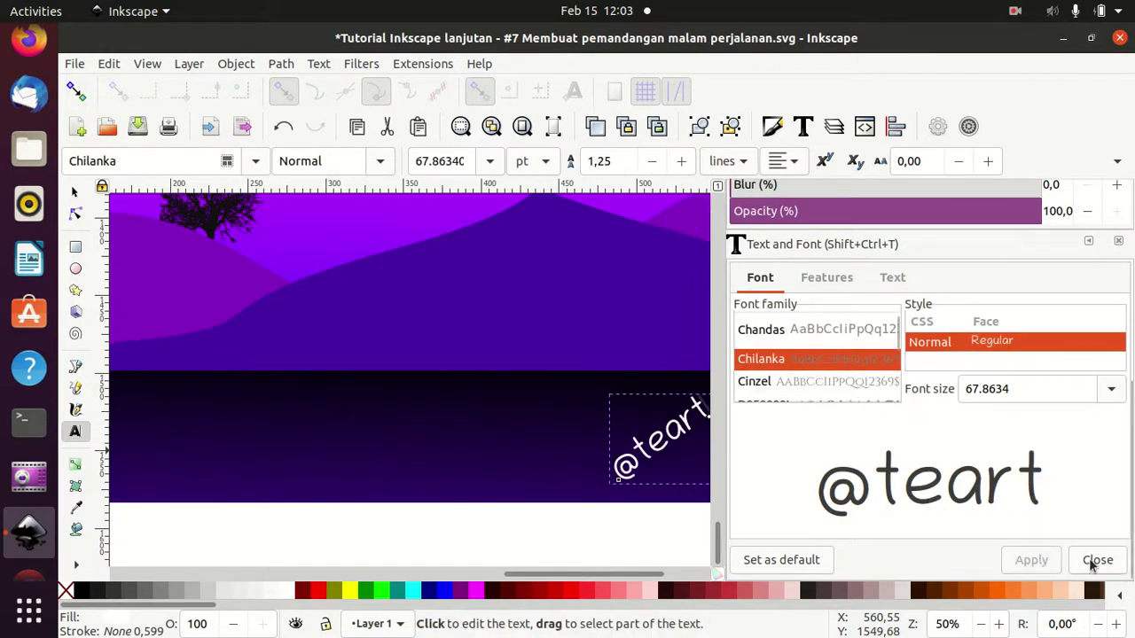
{"action": "left_click", "coordinate": [1097, 559]}
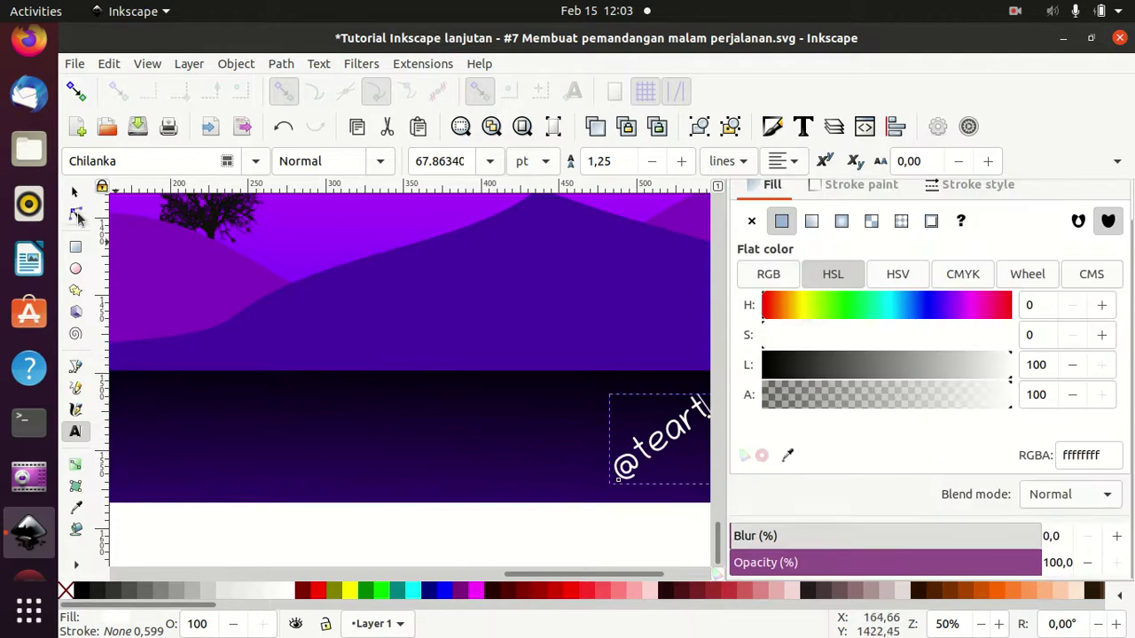
- Collapse the Fill and Stroke panel to widen the canvas
{"action": "left_click", "coordinate": [75, 191]}
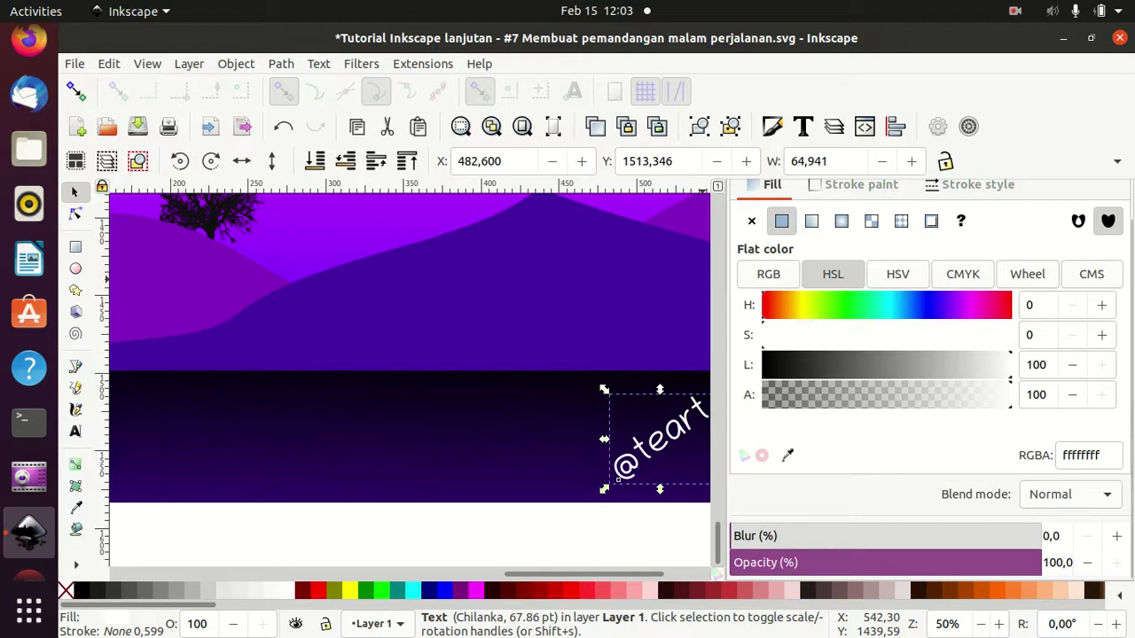
{"action": "scroll", "coordinate": [1115, 310], "scroll_direction": "up", "scroll_amount": 2}
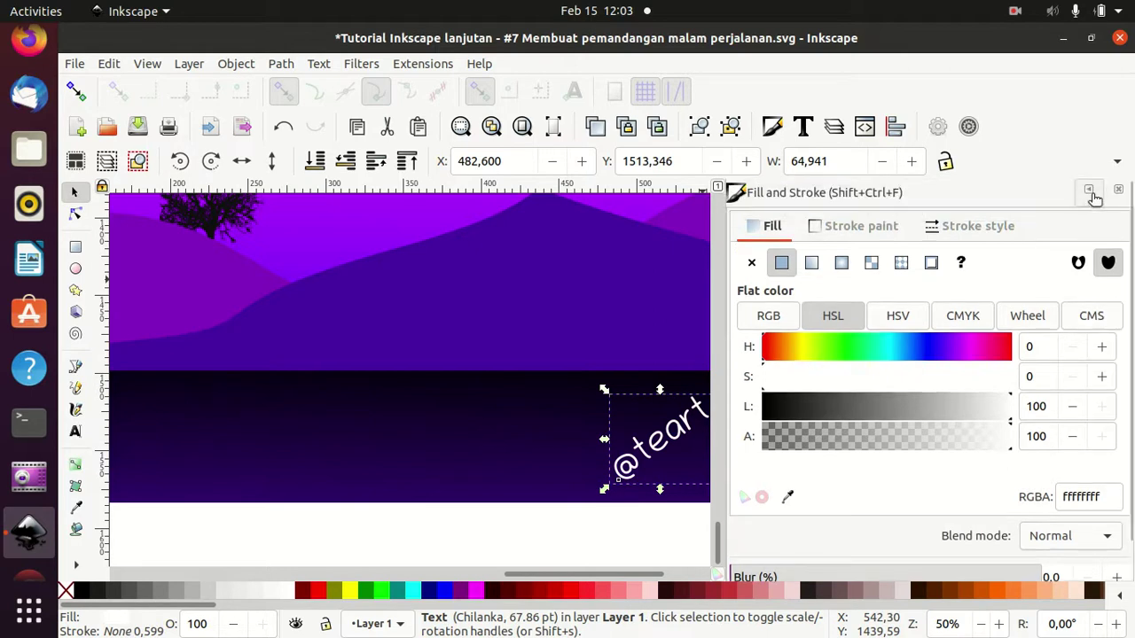
{"action": "left_click", "coordinate": [1089, 194]}
{"action": "scroll", "coordinate": [1009, 312], "scroll_direction": "up", "scroll_amount": 1}
{"action": "scroll", "coordinate": [1009, 312], "scroll_direction": "up", "scroll_amount": 1}
{"action": "scroll", "coordinate": [1009, 312], "scroll_direction": "up", "scroll_amount": 1}
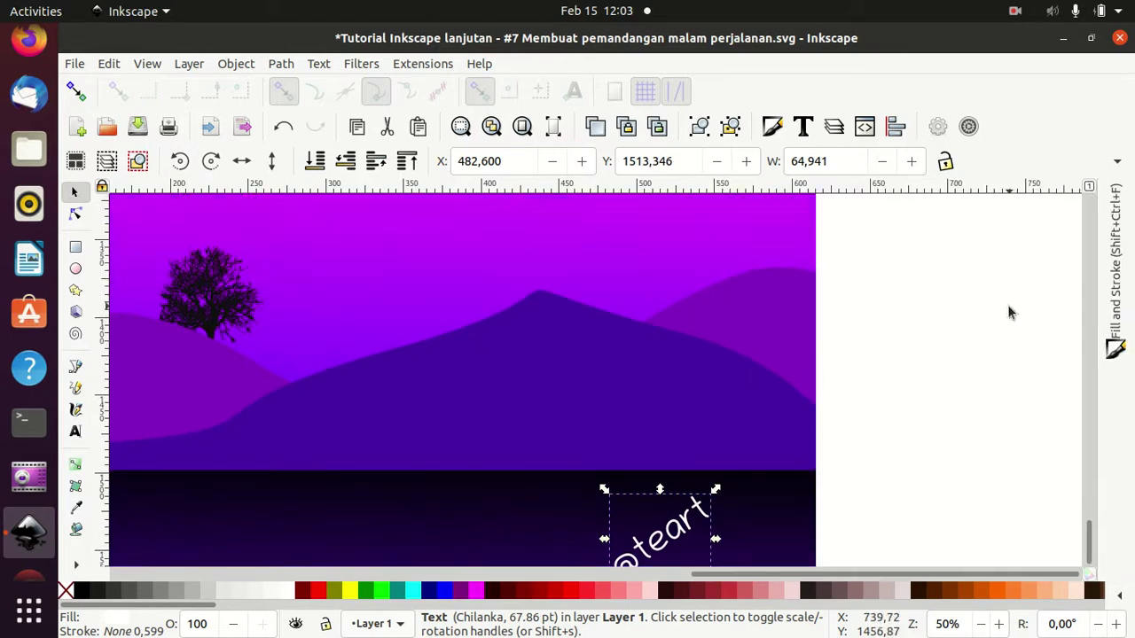
{"action": "scroll", "coordinate": [981, 326], "scroll_direction": "down", "scroll_amount": 1, "text": "ctrl"}
{"action": "scroll", "coordinate": [981, 326], "scroll_direction": "down", "scroll_amount": 1, "text": "ctrl"}
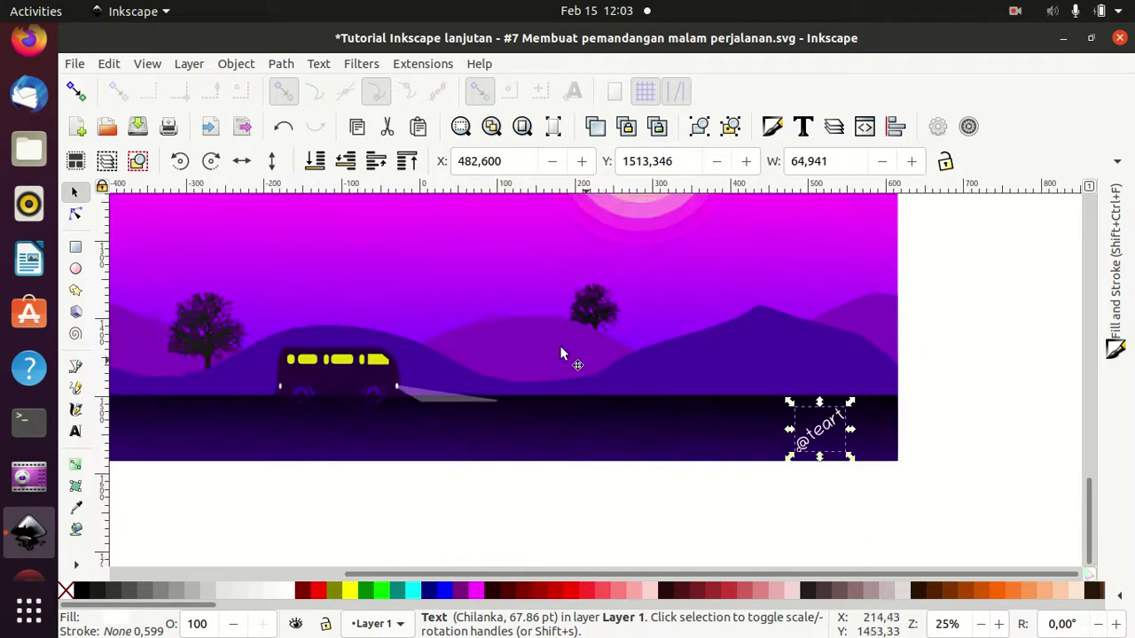
{"action": "scroll", "coordinate": [623, 371], "scroll_direction": "up", "scroll_amount": 2, "text": "ctrl"}
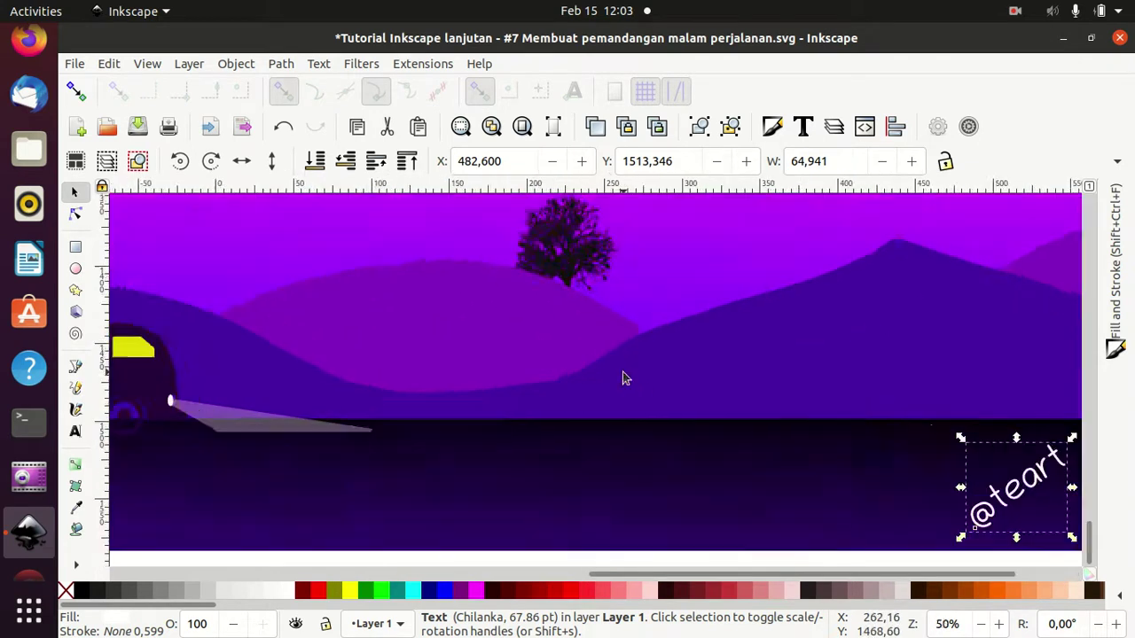
{"action": "scroll", "coordinate": [622, 372], "scroll_direction": "down", "scroll_amount": 3, "text": "ctrl"}
{"action": "scroll", "coordinate": [623, 378], "scroll_direction": "down", "scroll_amount": 1, "text": "ctrl"}
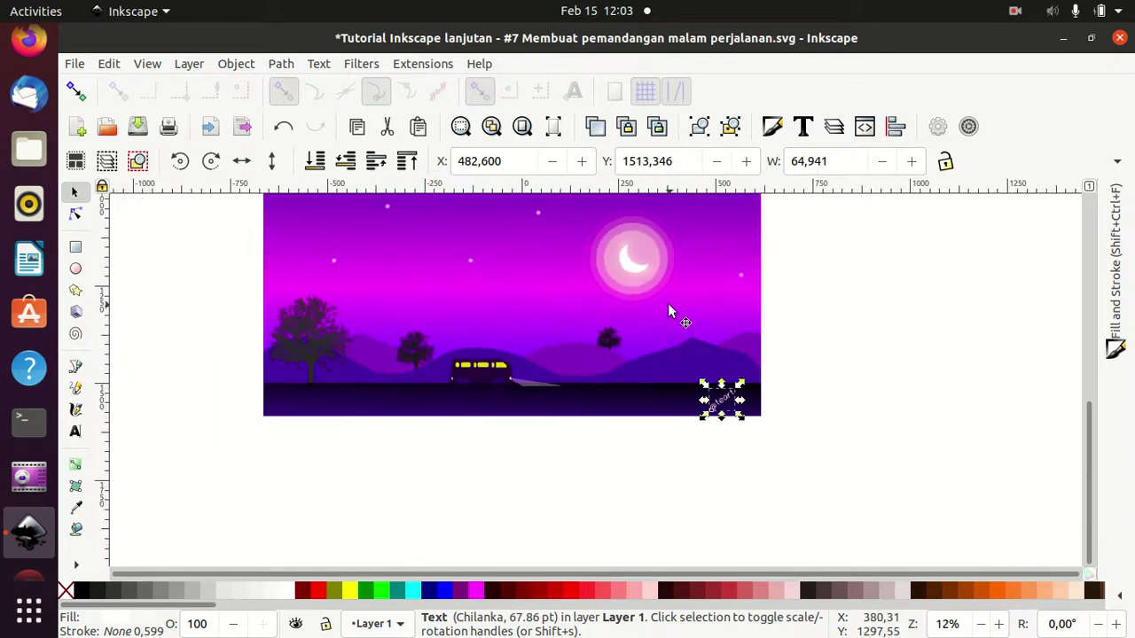
- Deselect the signature and frame the whole finished night scene in view
{"action": "left_click", "coordinate": [692, 512]}
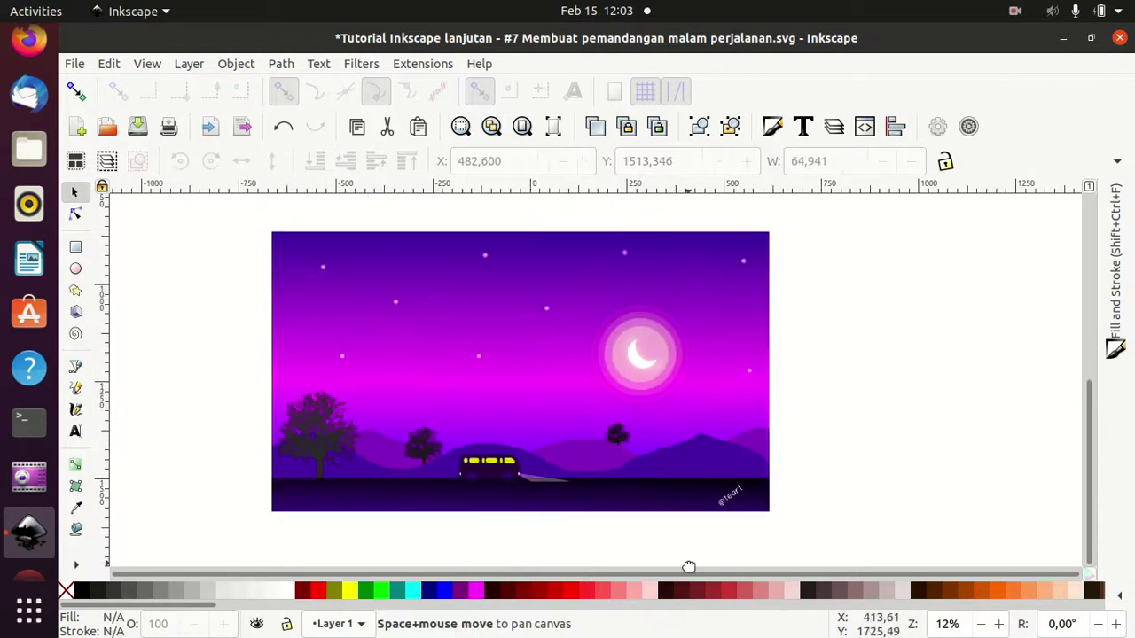
{"action": "left_click_drag", "start_coordinate": [679, 476], "coordinate": [743, 578]}
{"action": "scroll", "coordinate": [917, 509], "scroll_direction": "up", "scroll_amount": 1, "text": "ctrl"}
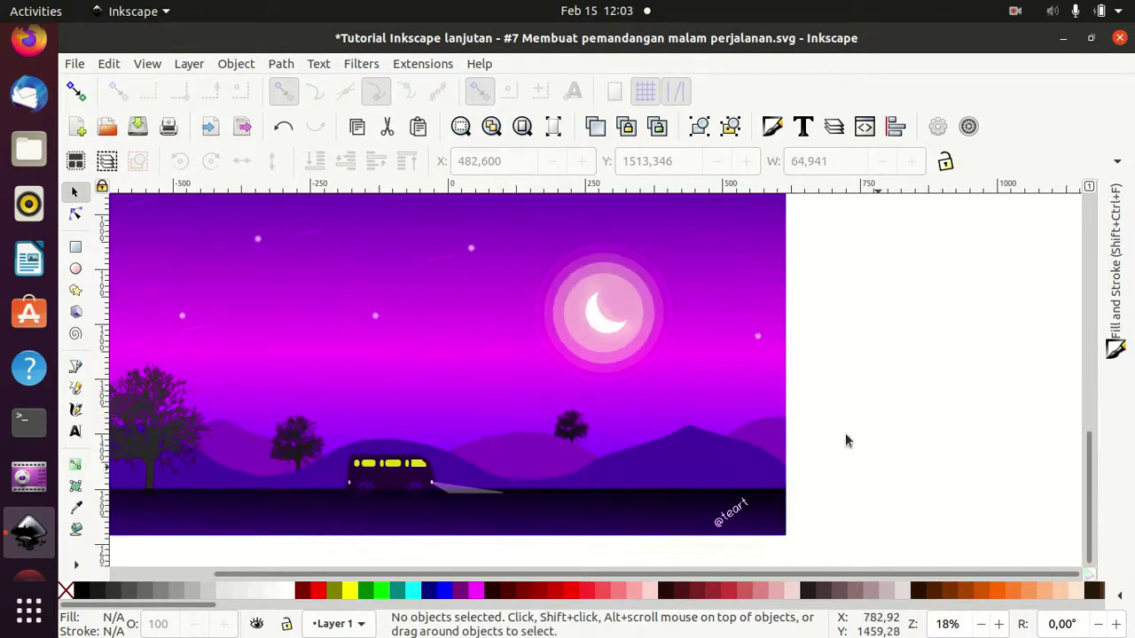
{"action": "left_click_drag", "start_coordinate": [723, 394], "coordinate": [816, 407]}
{"action": "scroll", "coordinate": [815, 406], "scroll_direction": "down", "scroll_amount": 1, "text": "ctrl"}
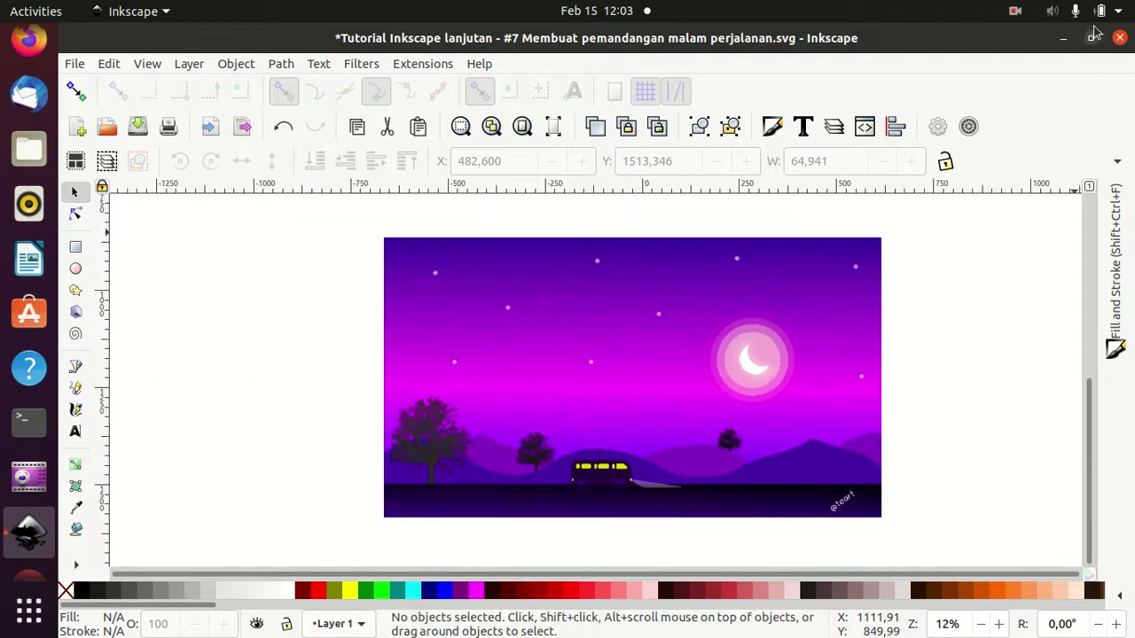
{"action": "left_click", "coordinate": [1019, 13]}
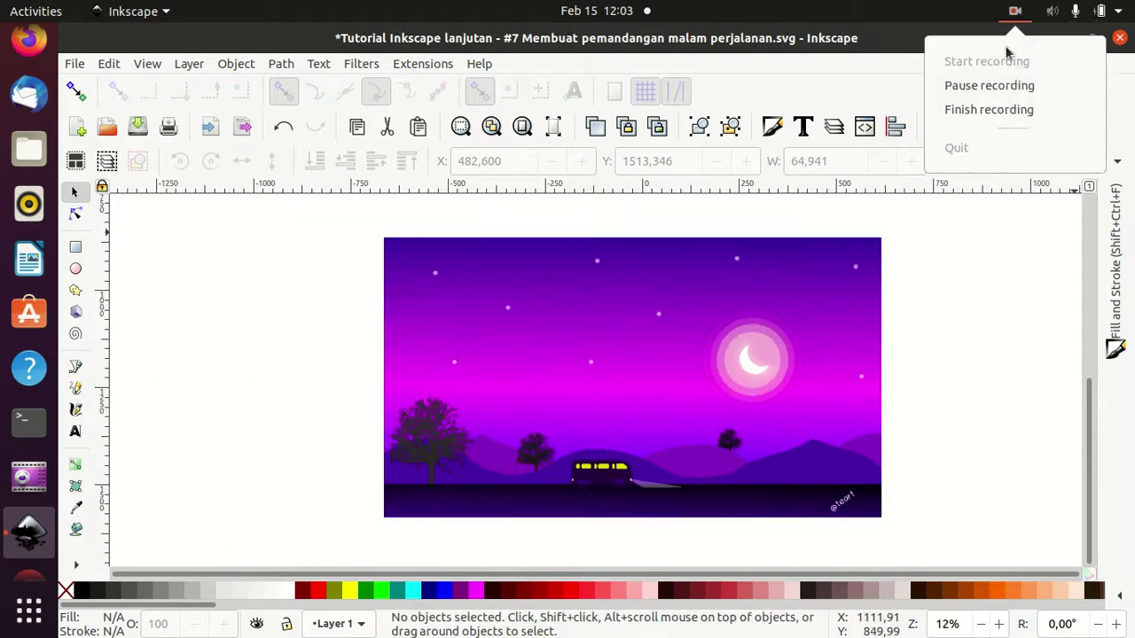